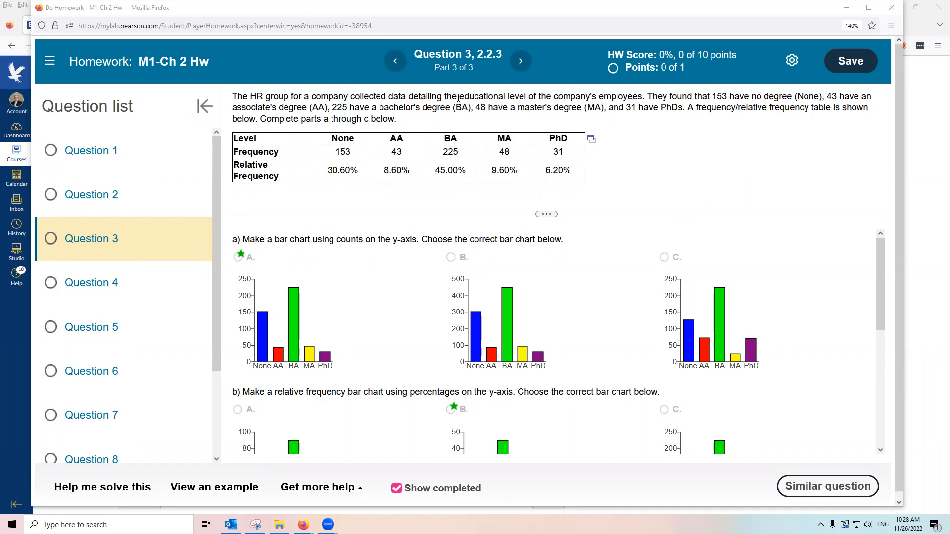
Examine the question's description of the employees' educational level and the Frequency row of its table.
left_click_drag(458, 96, 643, 96)
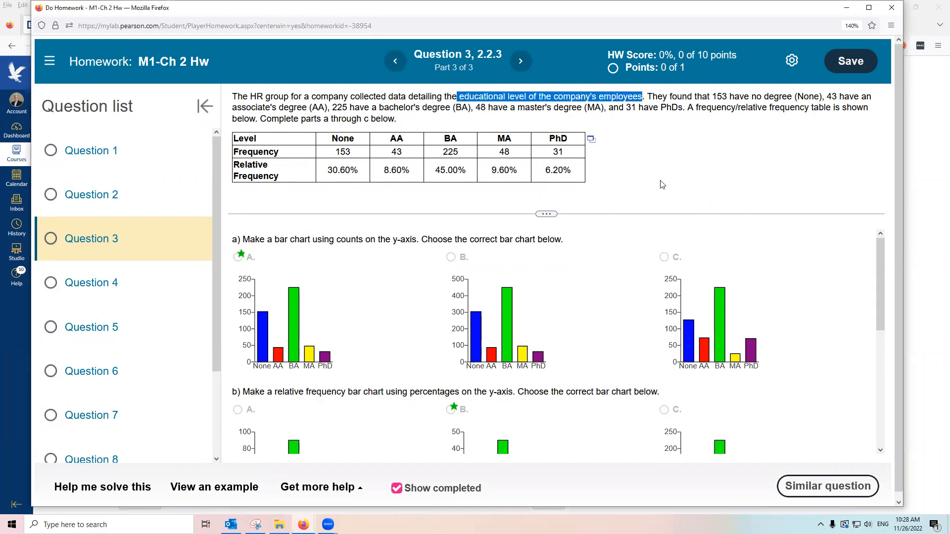
left_click_drag(234, 152, 289, 156)
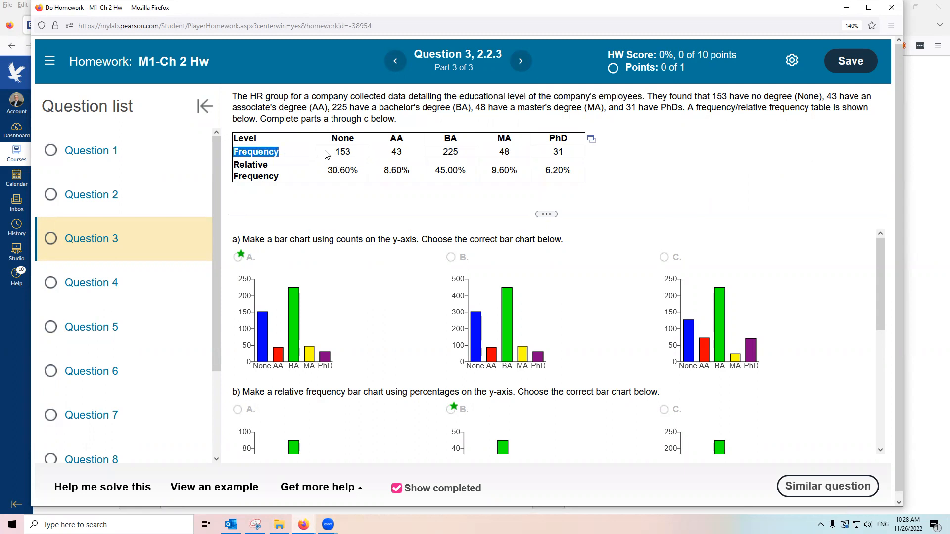
left_click(354, 156)
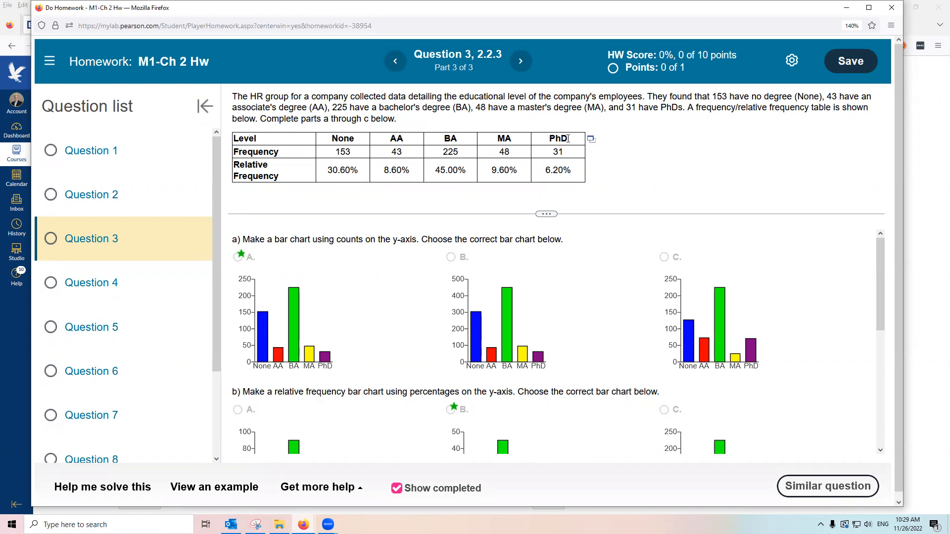
Circle the PhD relative frequency, handwrite "6.2% = 31/total" beside the table, and clear the annotations.
left_click(555, 177)
left_click_drag(550, 160, 553, 160)
mouse_move(666, 142)
left_mouse_down()
mouse_move(659, 153)
mouse_move(709, 152)
mouse_move(709, 136)
mouse_move(711, 155)
left_mouse_up()
left_click(678, 155)
left_click_drag(720, 145, 744, 139)
left_click(733, 137)
left_click_drag(735, 144, 832, 132)
mouse_move(781, 148)
left_mouse_down()
mouse_move(797, 158)
mouse_move(840, 144)
left_mouse_up()
left_click_drag(772, 158, 791, 154)
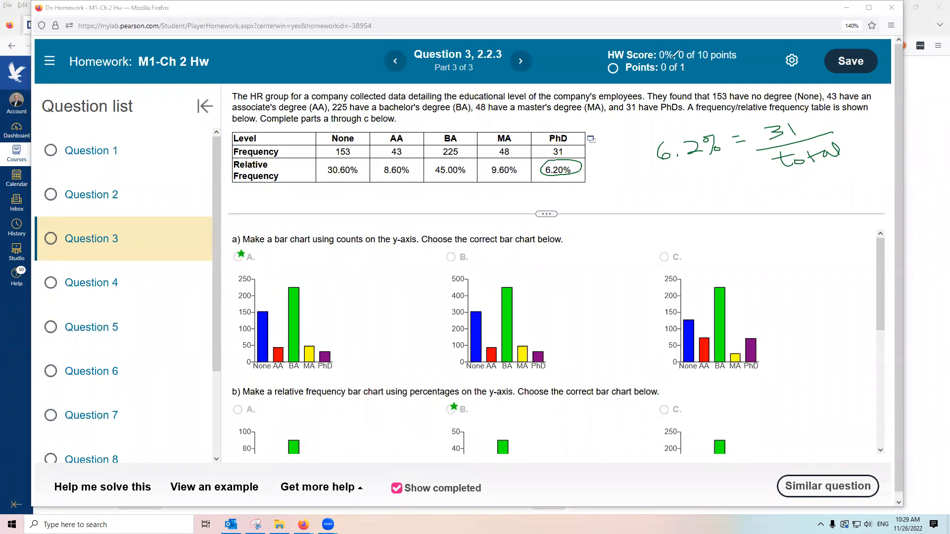
left_click(673, 57)
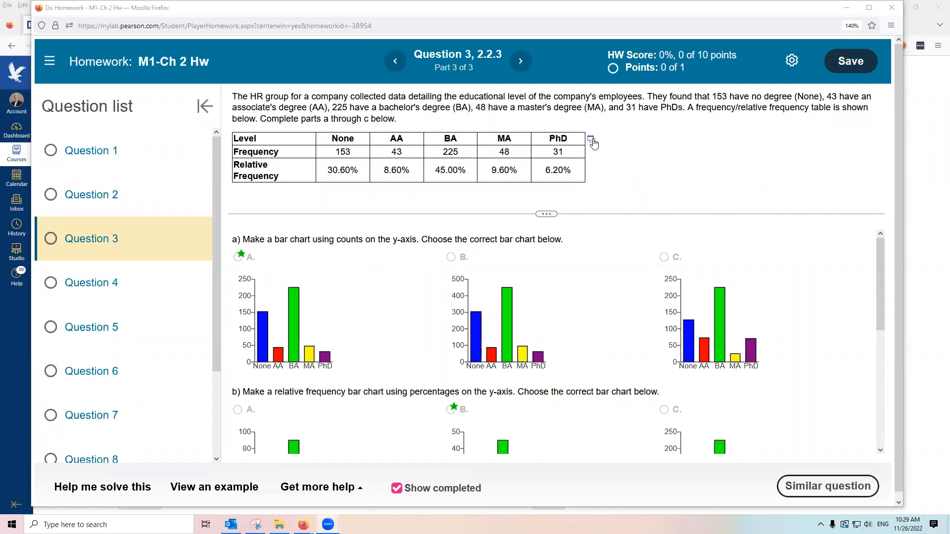
Open the question's frequency table data in StatCrunch.
left_click(592, 141)
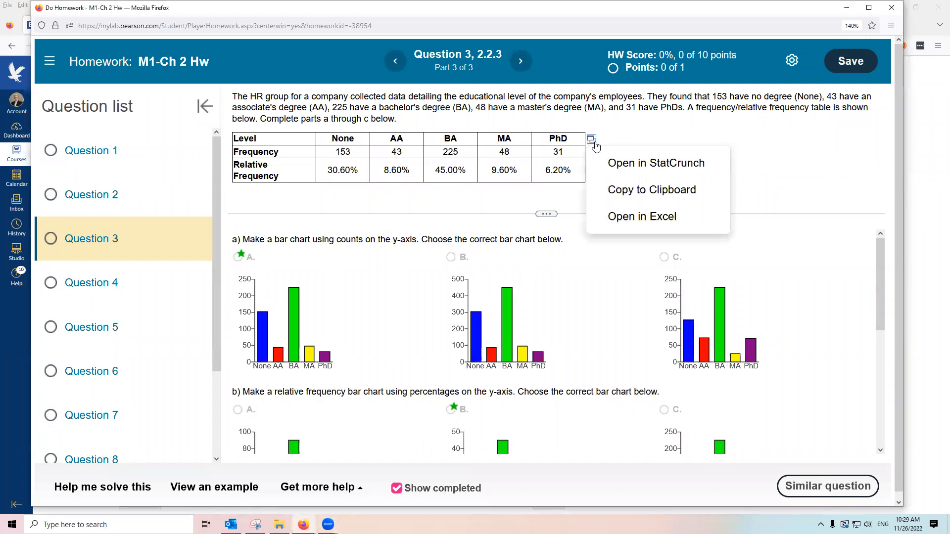
left_click(635, 165)
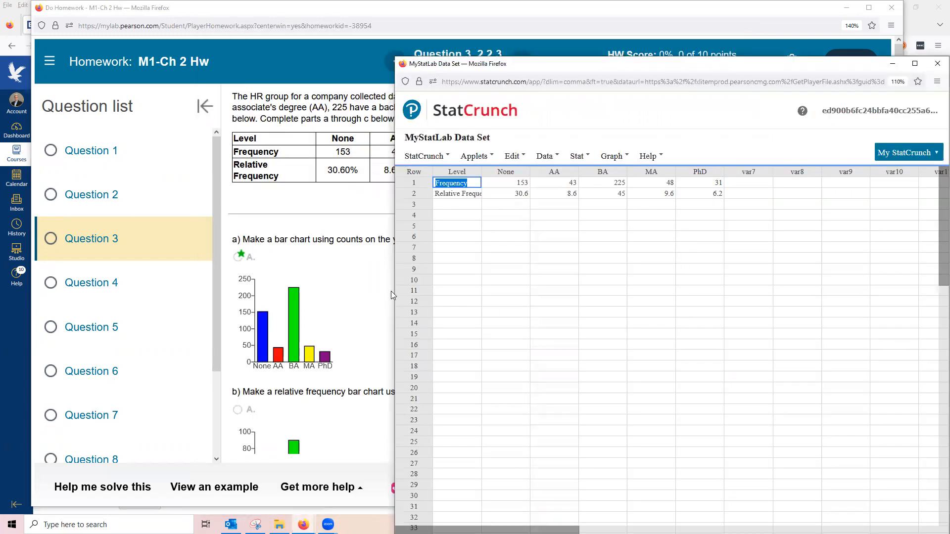
Review the question's answer charts through the part c pie chart, moving the StatCrunch window out of the way.
scroll(376, 295, "down", 4)
scroll(376, 294, "down", 2)
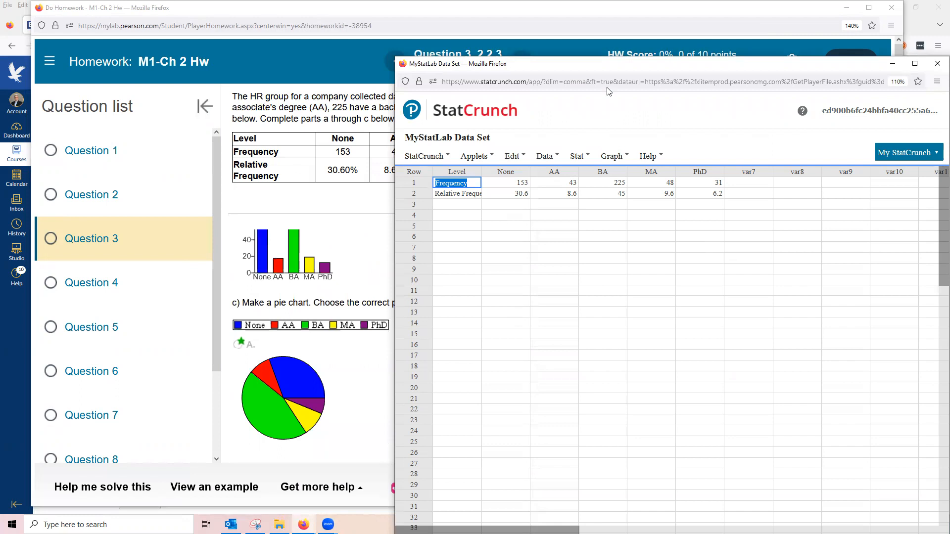
left_click_drag(617, 63, 612, 330)
scroll(394, 268, "up", 3)
scroll(380, 249, "down", 3)
scroll(364, 258, "down", 1)
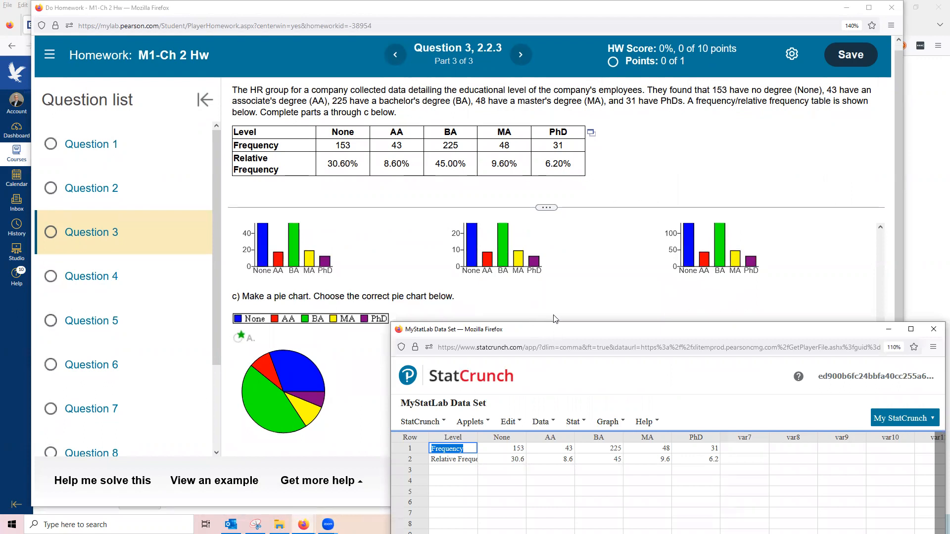
Reposition the StatCrunch window over the homework page and highlight the Frequency and Relative Frequency rows of the data table.
left_click_drag(556, 329, 513, 97)
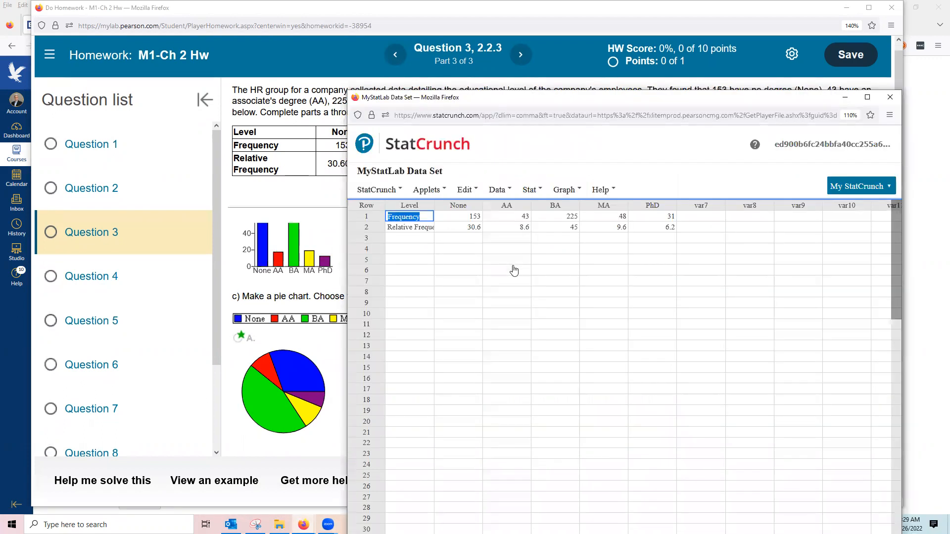
left_click_drag(512, 262, 513, 268)
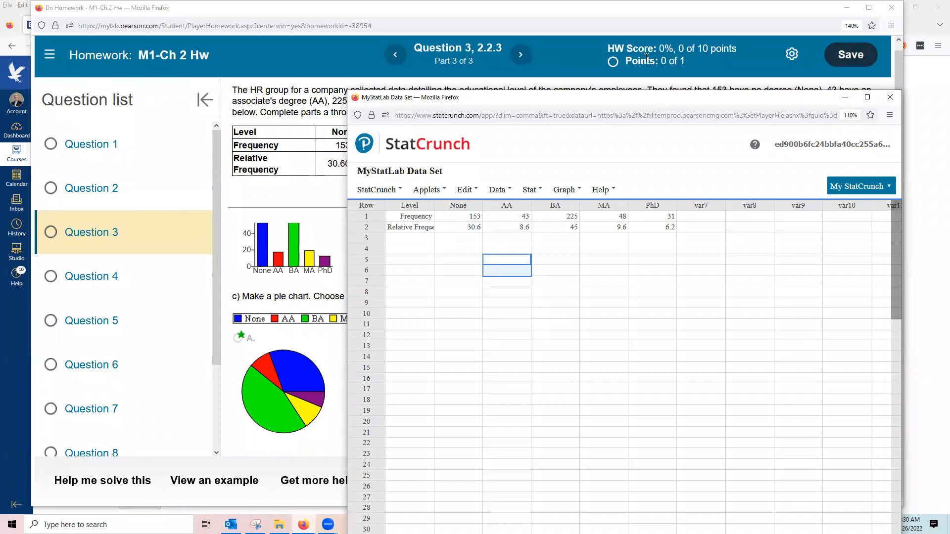
left_click_drag(662, 99, 646, 57)
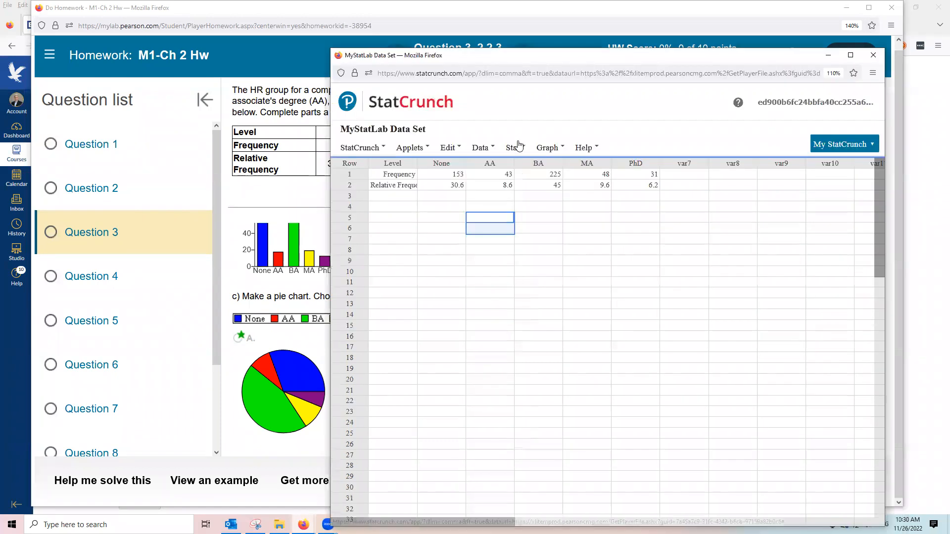
left_click(409, 176)
left_click_drag(445, 188, 629, 187)
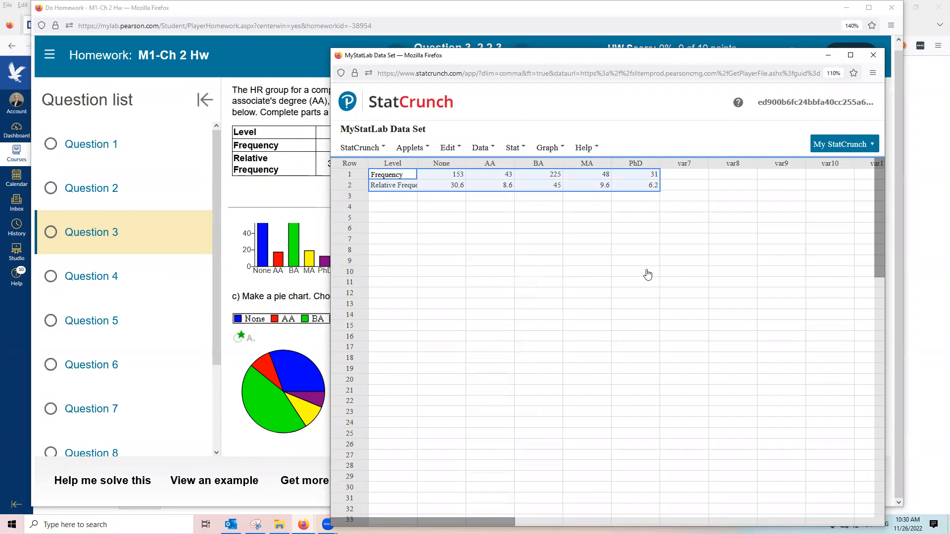
Transpose the Level, None, AA, BA, MA and PhD columns within the current data table and dismiss the results window.
left_click(492, 150)
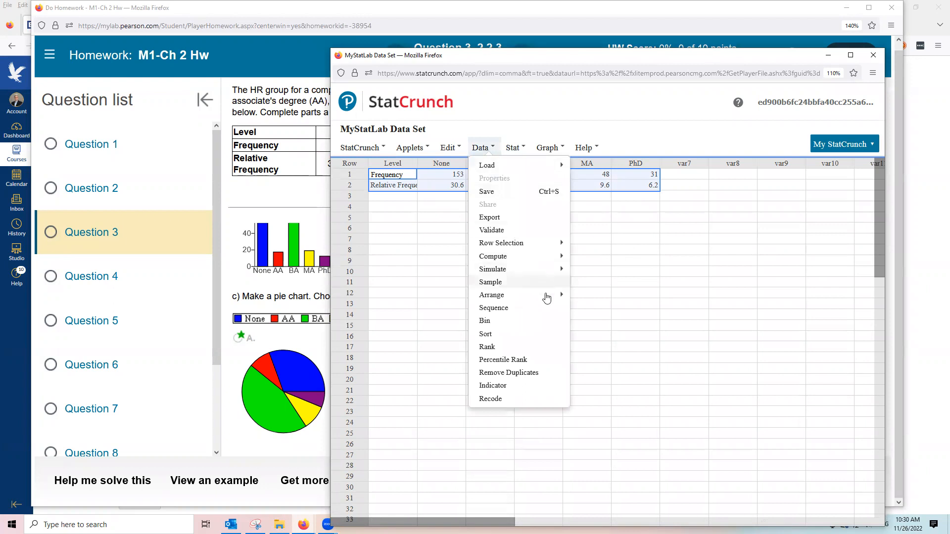
mouse_move(547, 297)
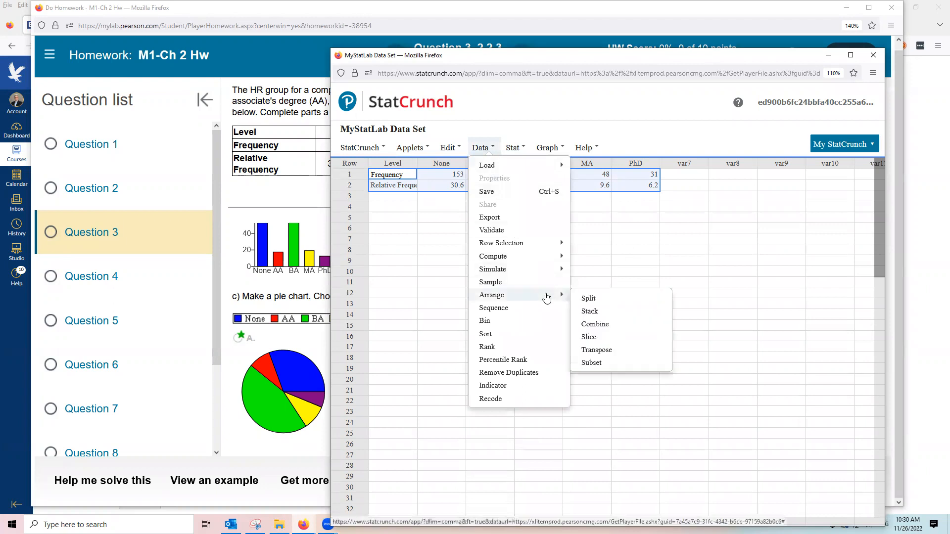
left_click(609, 353)
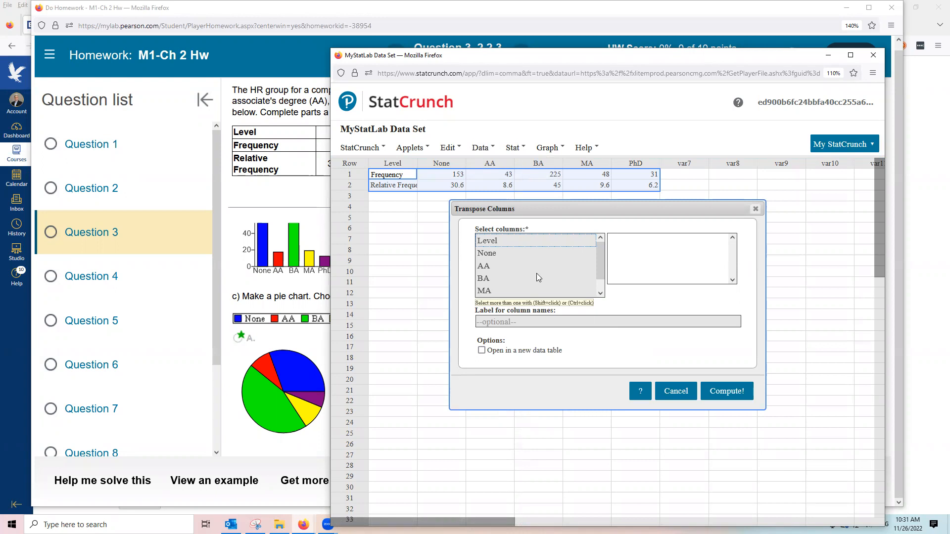
left_click(504, 242)
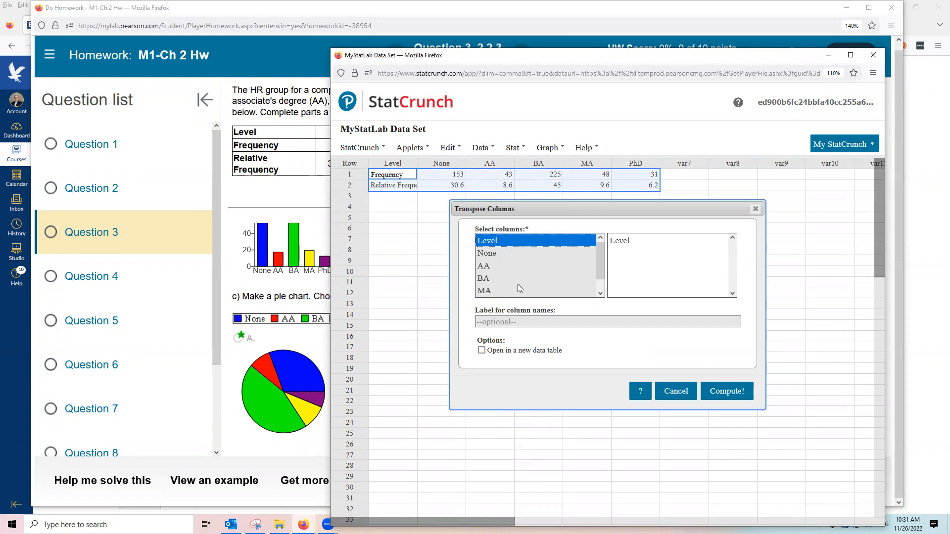
left_click(496, 252, "ctrl")
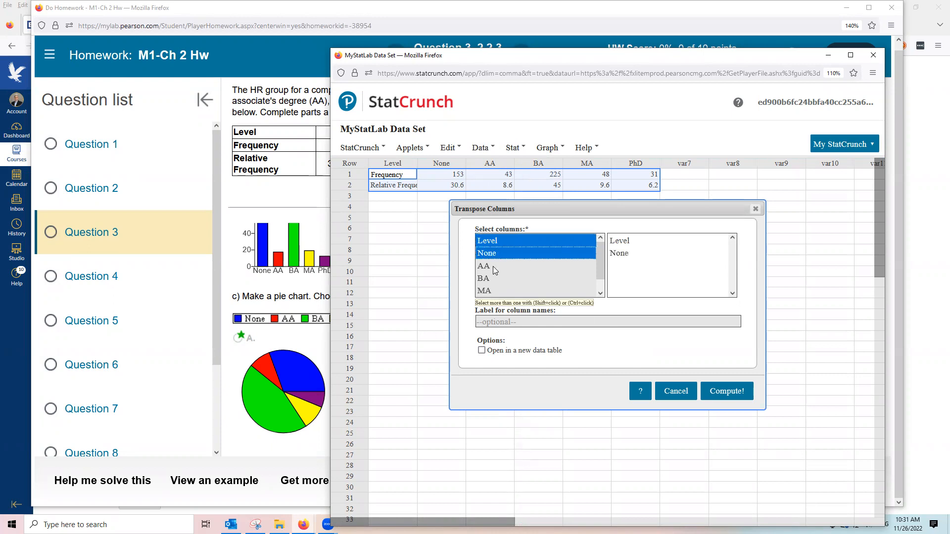
left_click(493, 266, "ctrl")
left_click(492, 277, "ctrl")
left_click(493, 289, "ctrl")
scroll(515, 272, "down", 1)
left_click(505, 289, "ctrl")
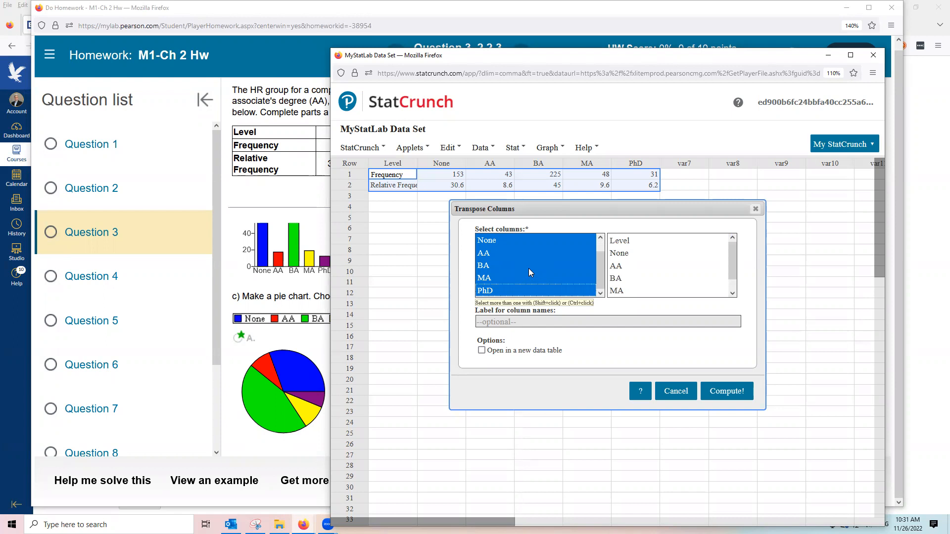
left_click(728, 393)
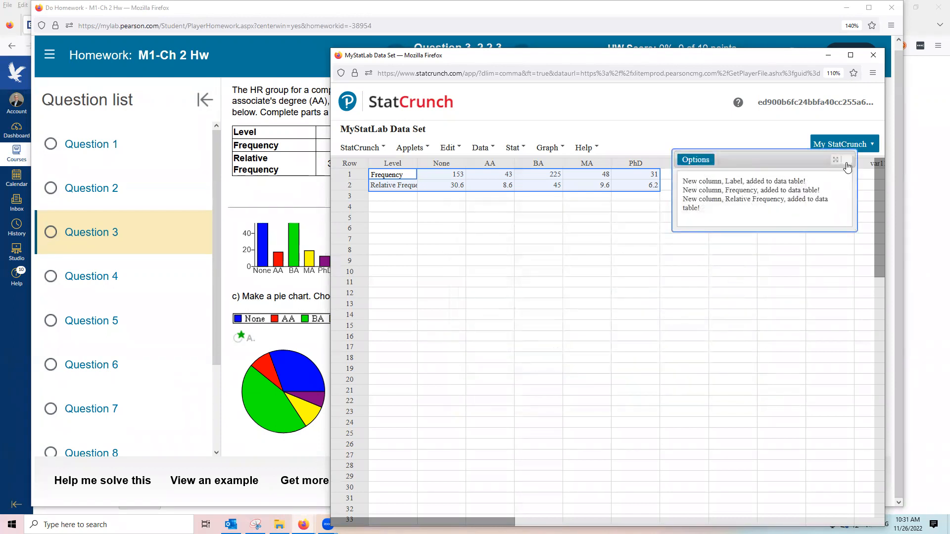
left_click(848, 160)
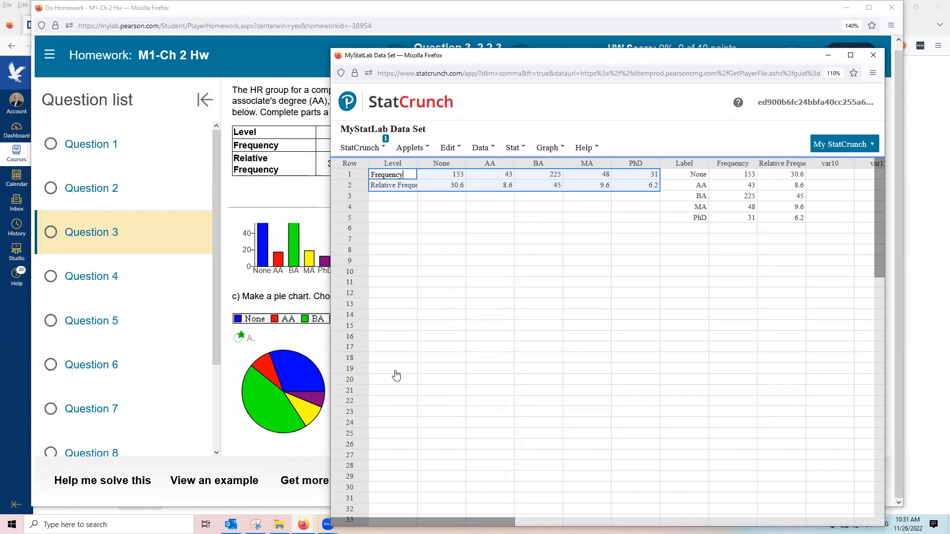
scroll(276, 287, "up", 1)
scroll(276, 287, "up", 3)
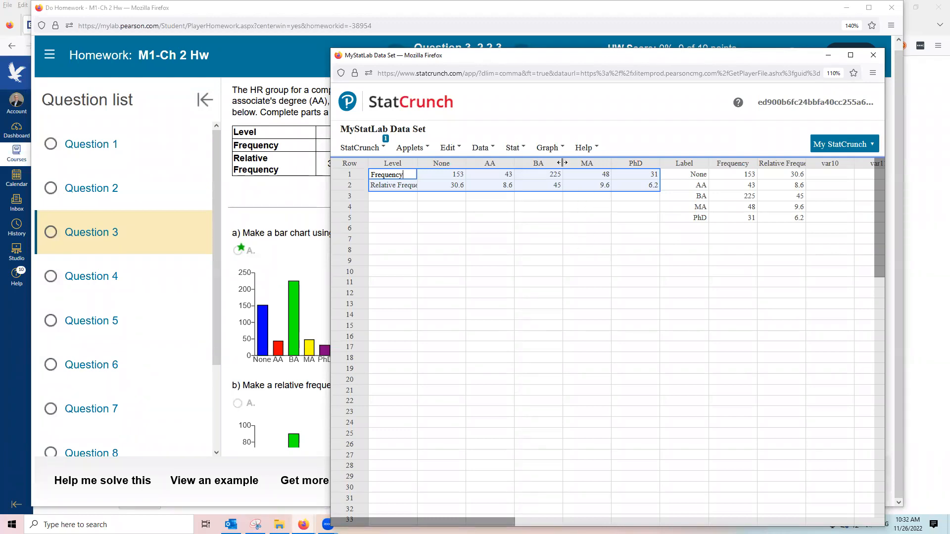
left_click(552, 149)
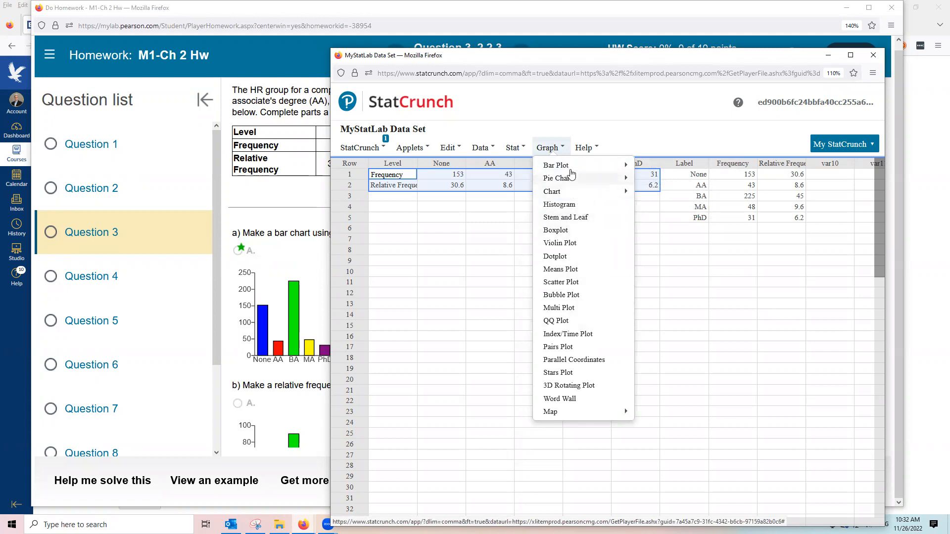
mouse_move(572, 170)
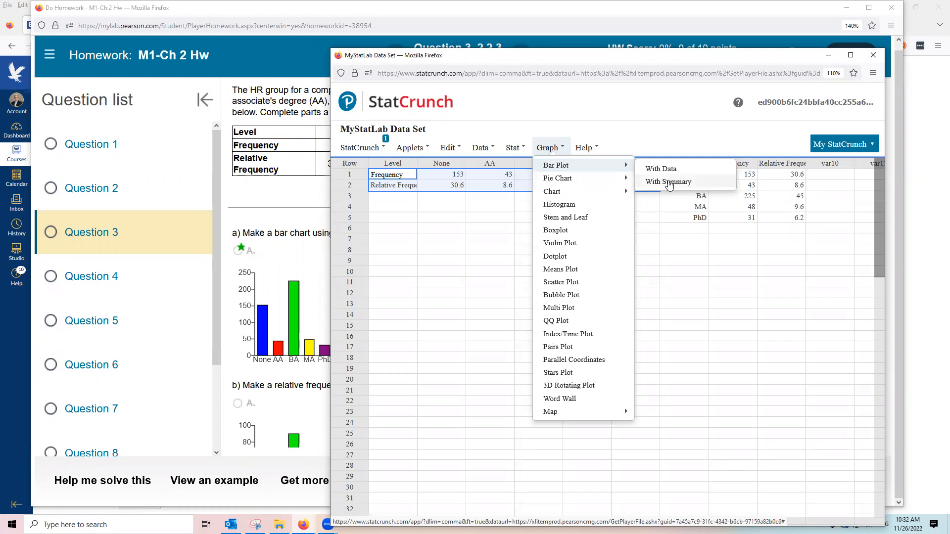
left_click(669, 183)
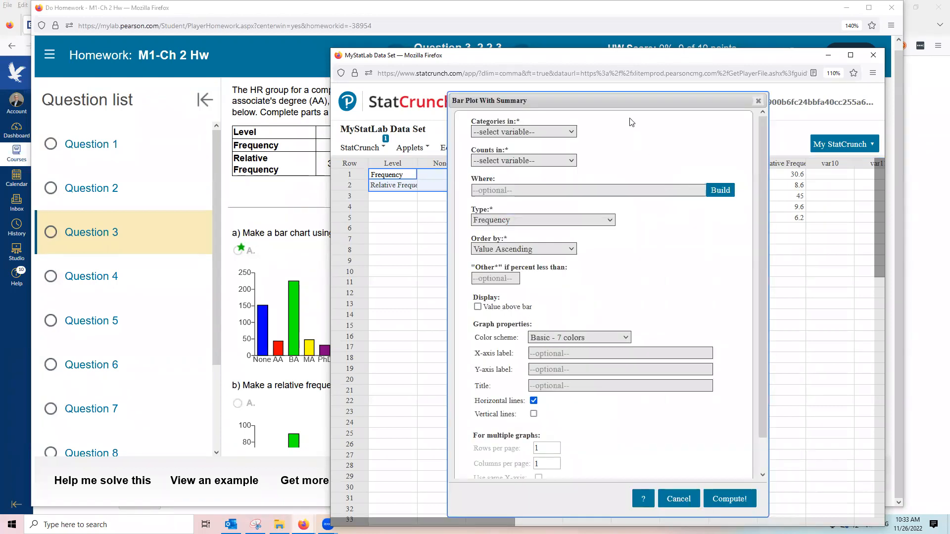
left_click_drag(623, 103, 699, 99)
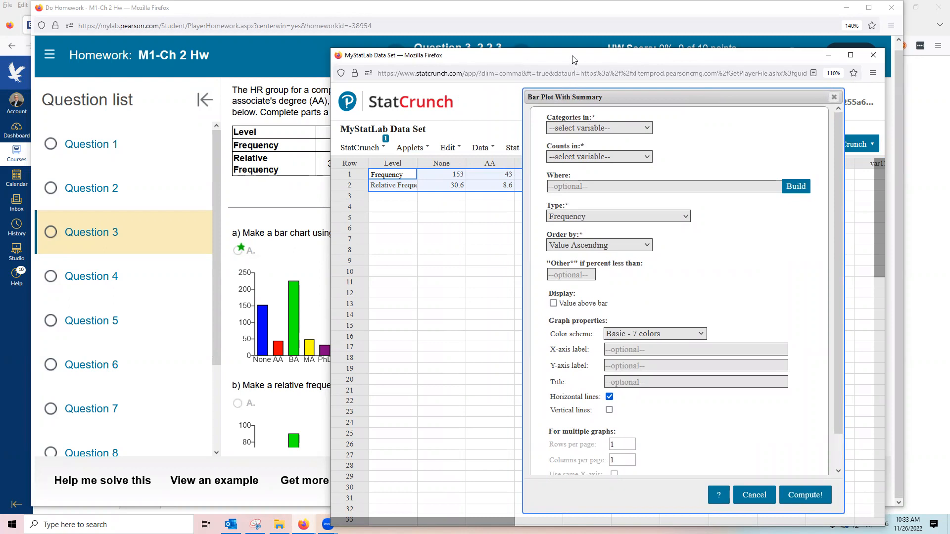
left_click(575, 128)
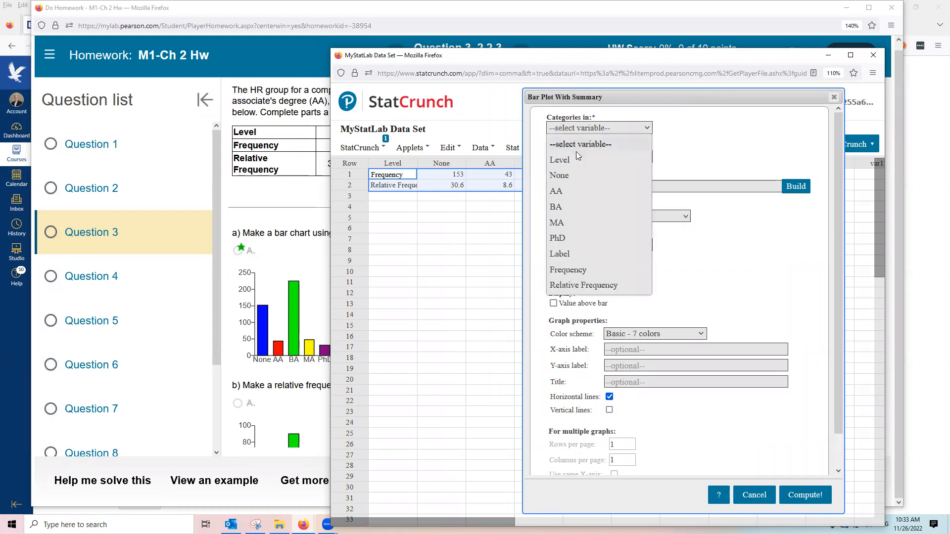
left_click_drag(658, 99, 454, 109)
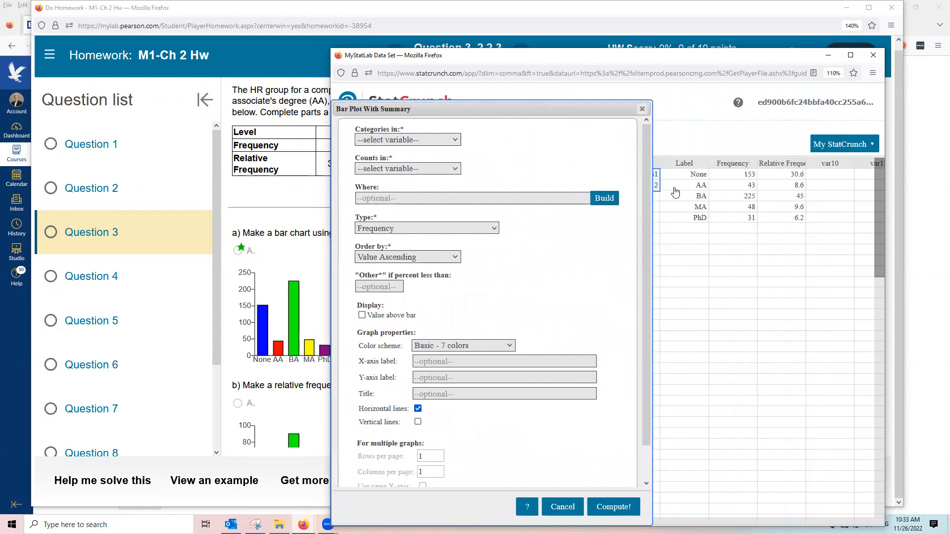
Rename the transposed data's Label column to "Degree Categories".
double_click(685, 164)
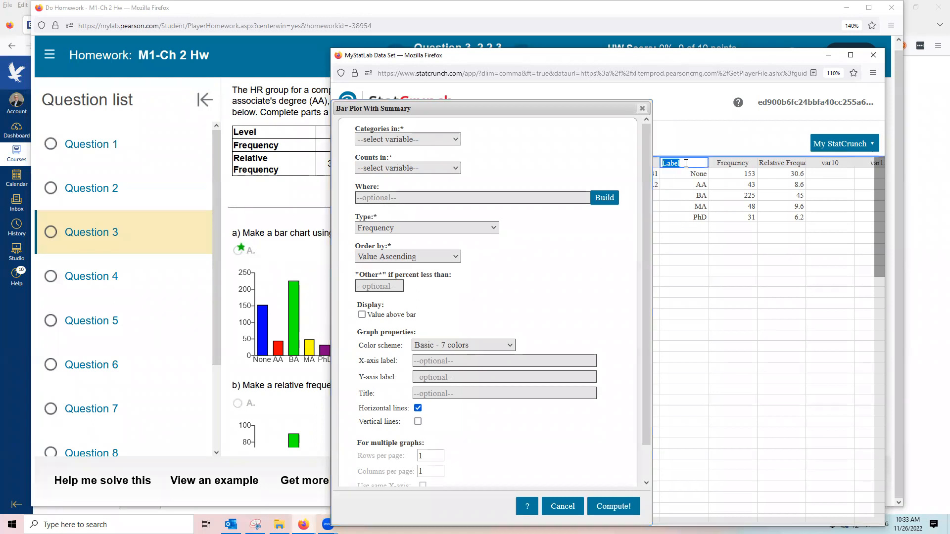
type("Cat")
type("eh")
key("BackSpace")
key("BackSpace")
key("BackSpace")
key("BackSpace")
key("BackSpace")
type("Degree Categories")
left_click_drag(808, 240, 801, 239)
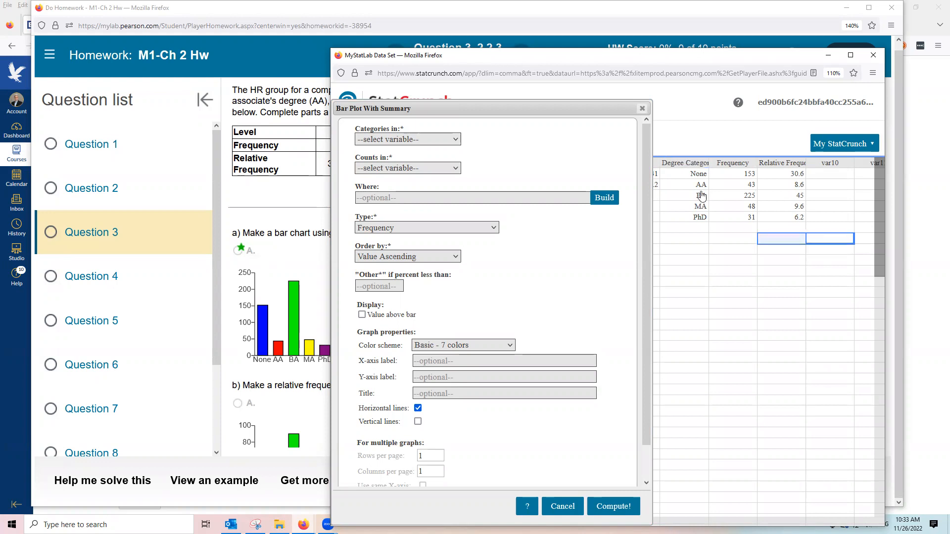
Create a summary bar plot with Degree Categories as the categories and Frequency as the counts.
left_click(648, 109)
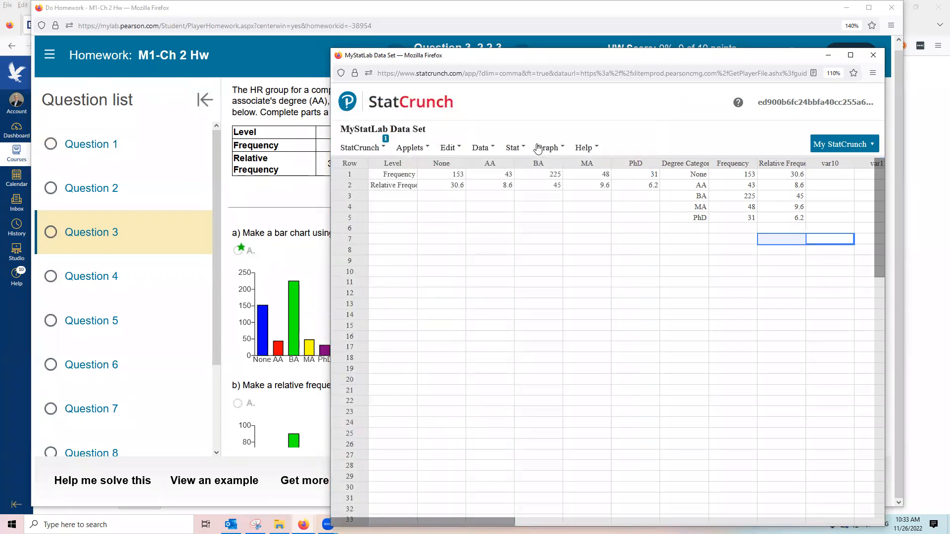
left_click(541, 148)
mouse_move(569, 166)
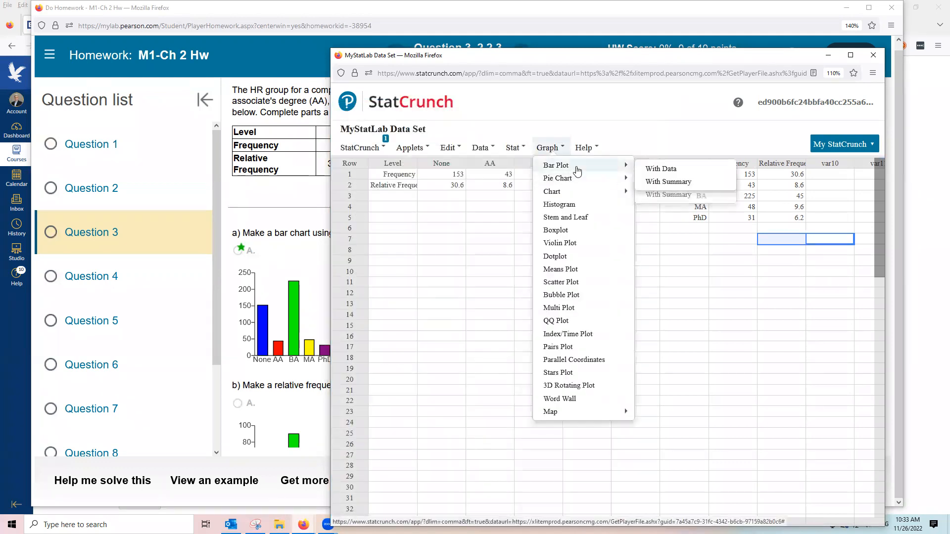
left_click(671, 183)
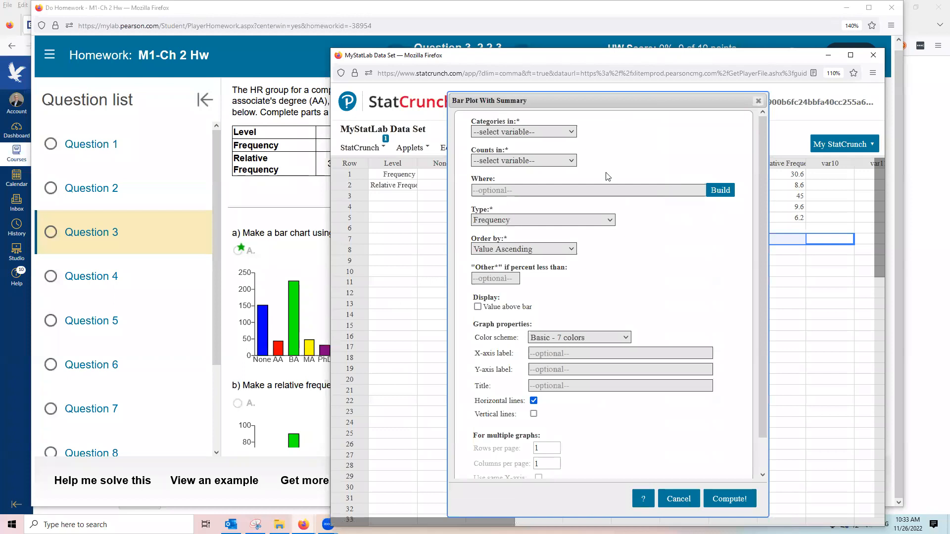
left_click(519, 134)
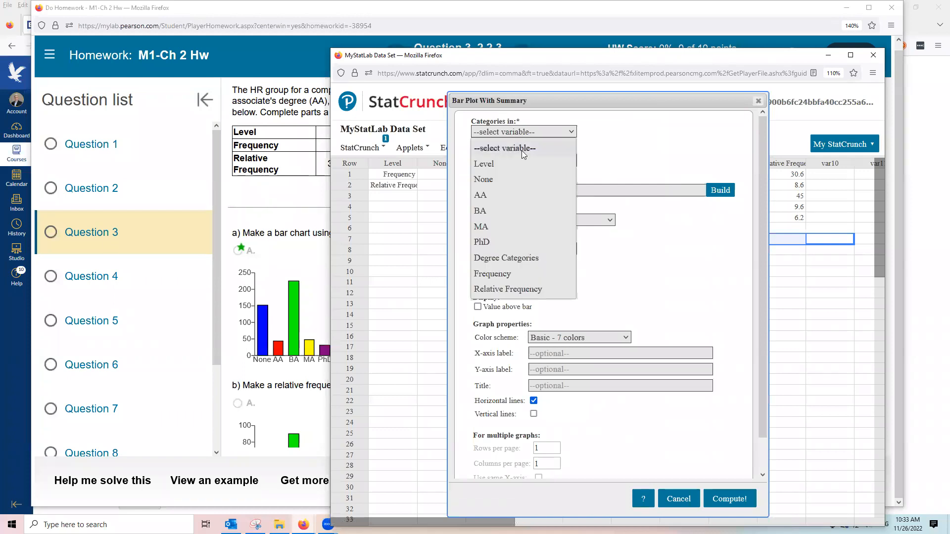
left_click(529, 258)
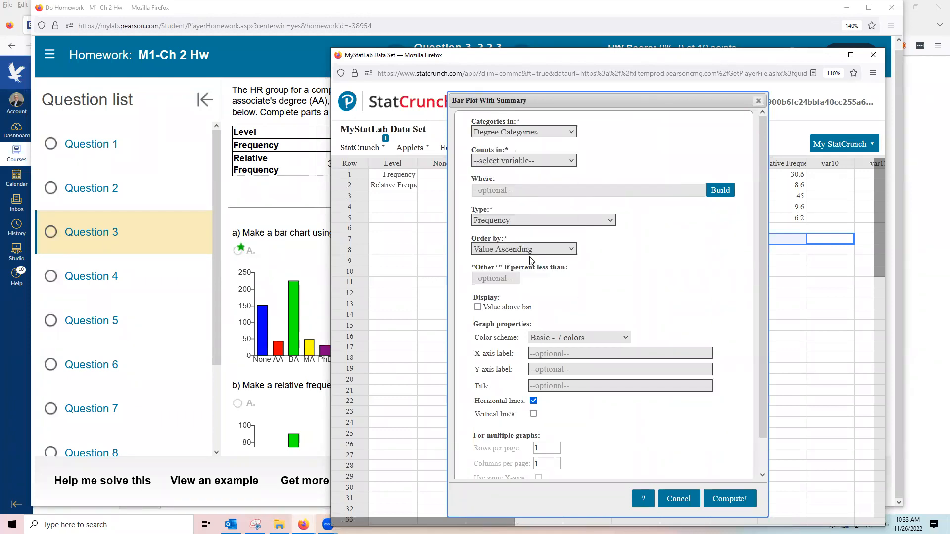
left_click(510, 161)
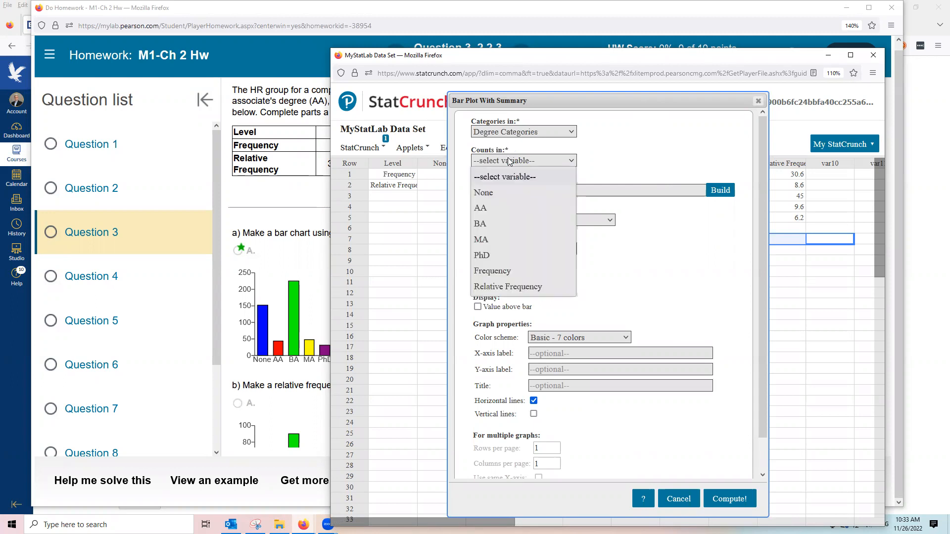
left_click(510, 271)
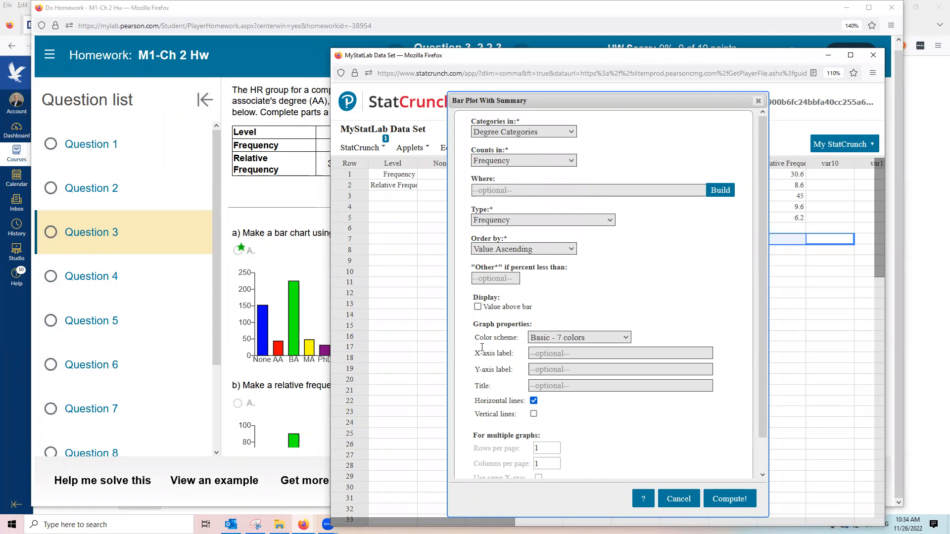
left_click(566, 354)
left_click(558, 368)
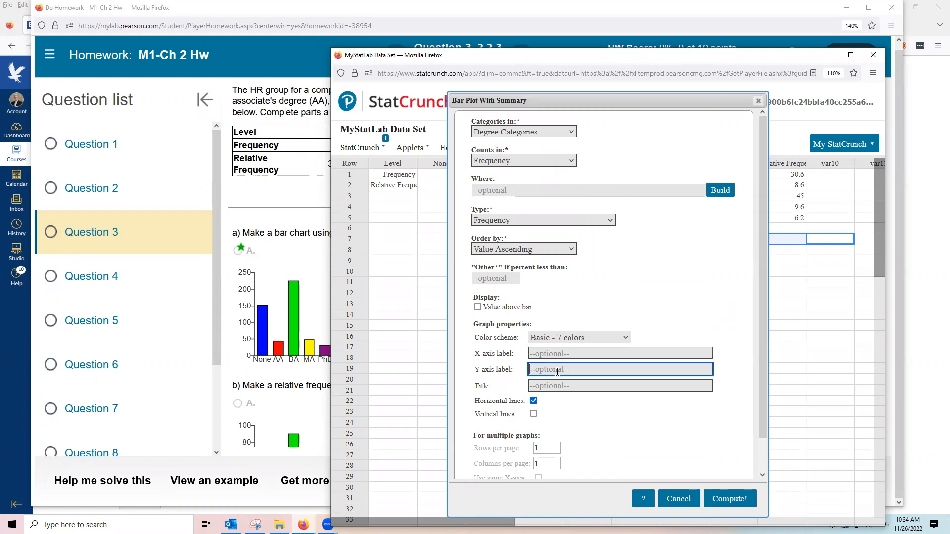
left_click(558, 385)
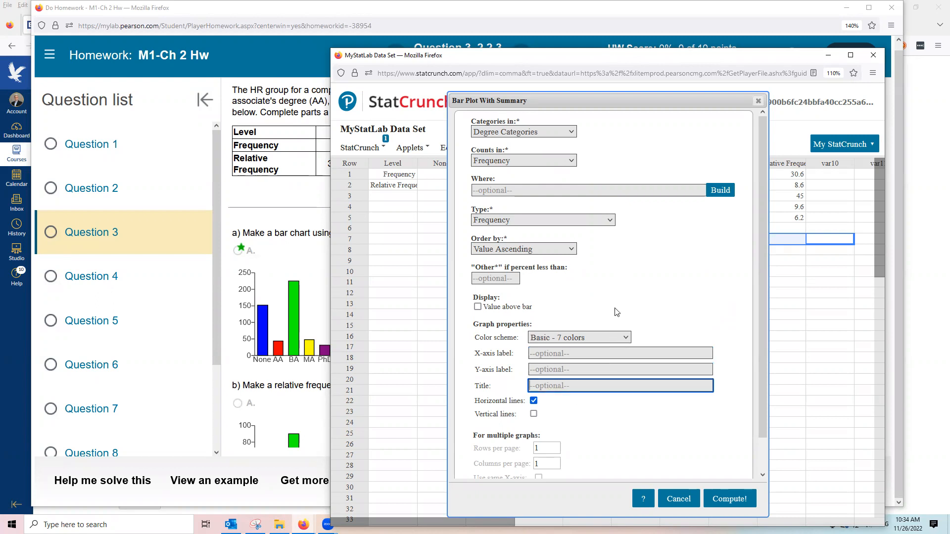
left_click(723, 499)
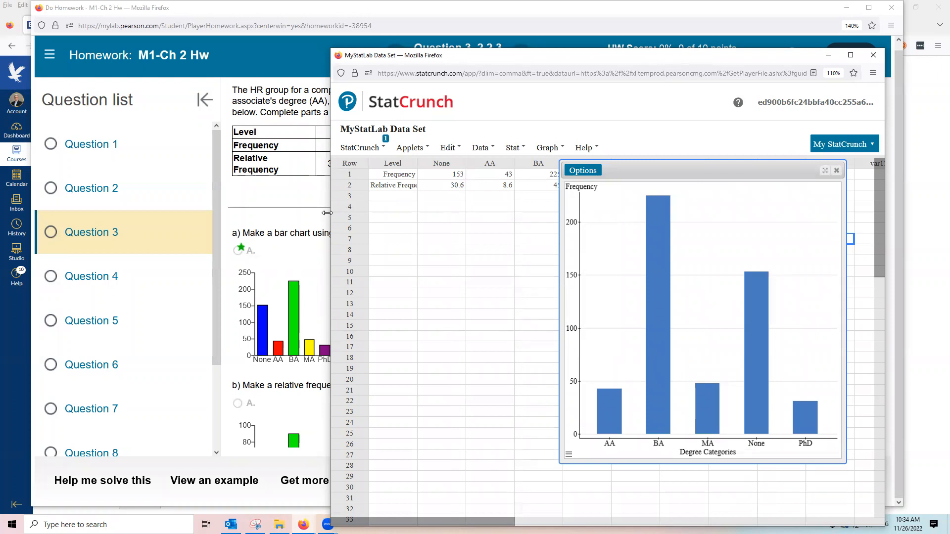
Narrow the StatCrunch and homework windows and arrange them side by side so the bar plot and answer charts can be compared.
left_click_drag(328, 213, 543, 213)
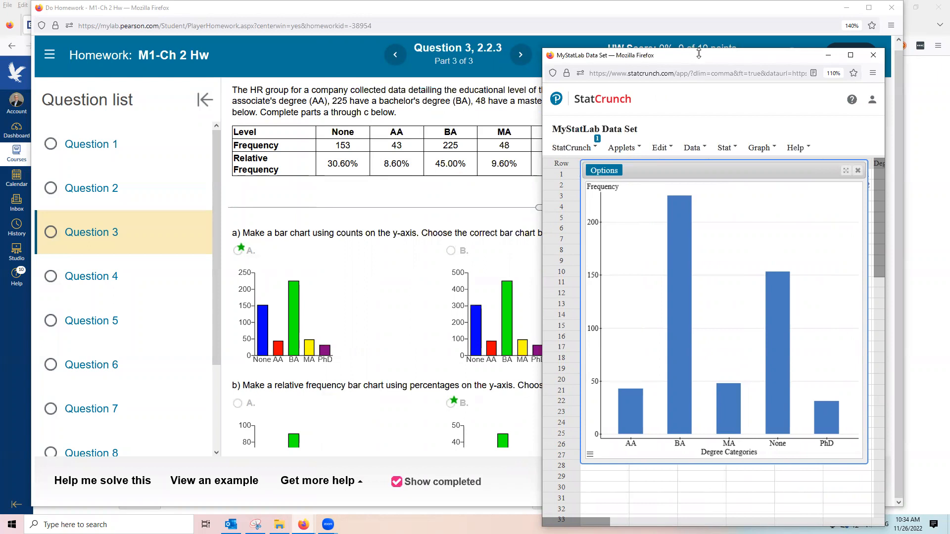
left_click_drag(699, 54, 556, 210)
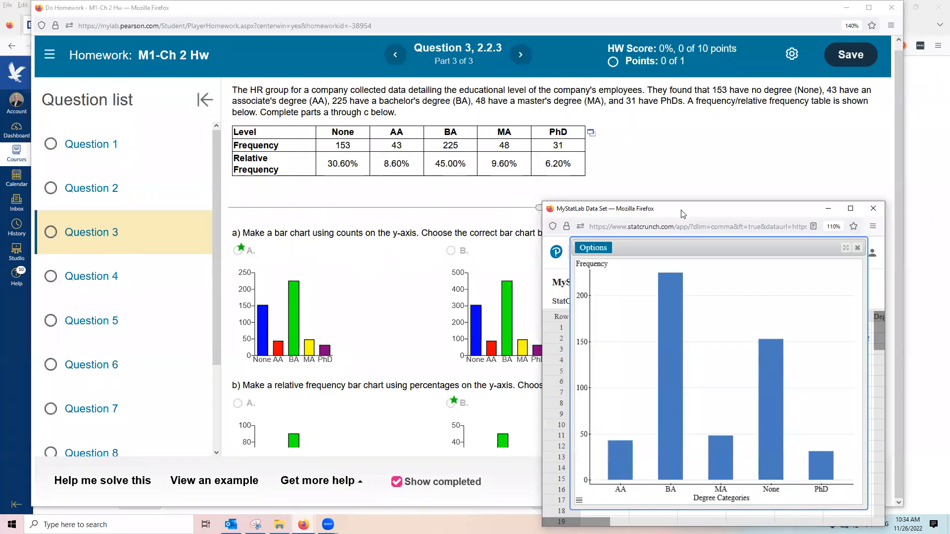
left_click(905, 97)
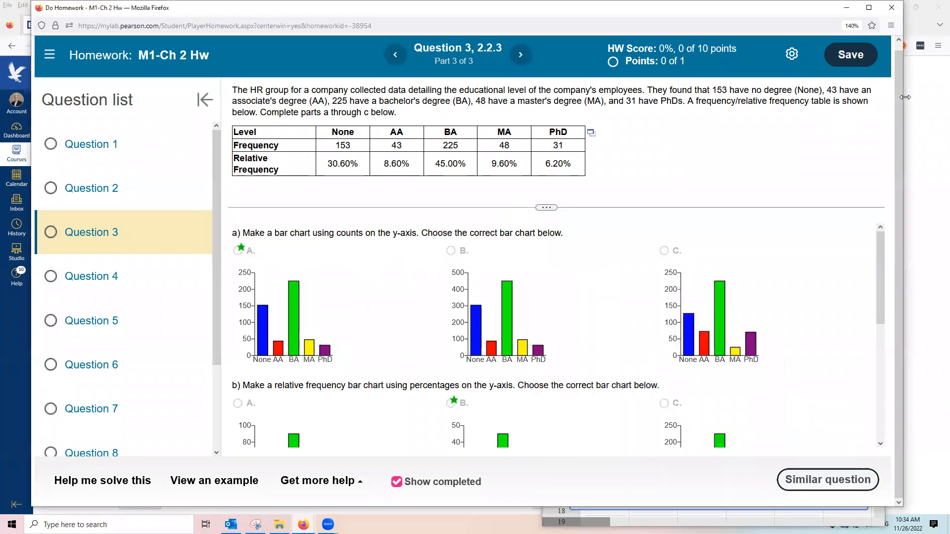
left_click_drag(905, 97, 644, 204)
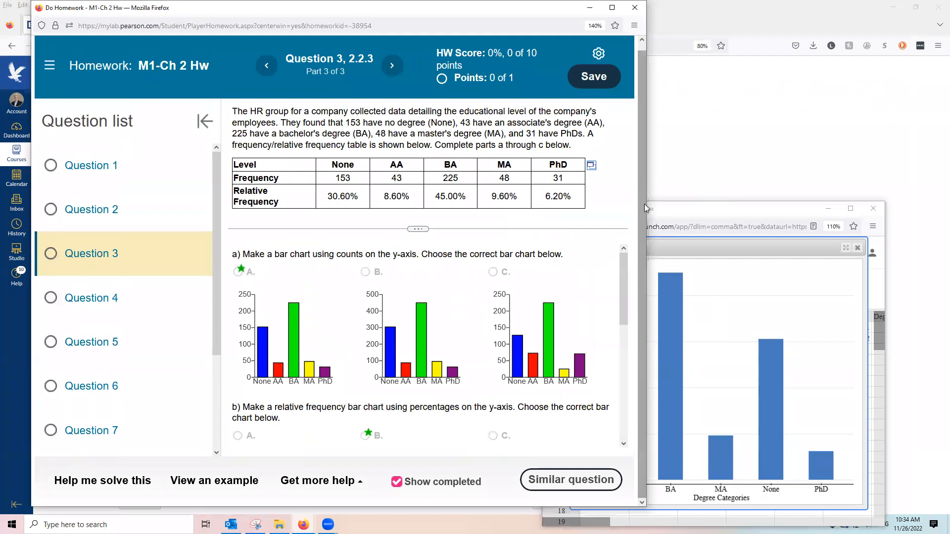
left_click_drag(647, 203, 597, 204)
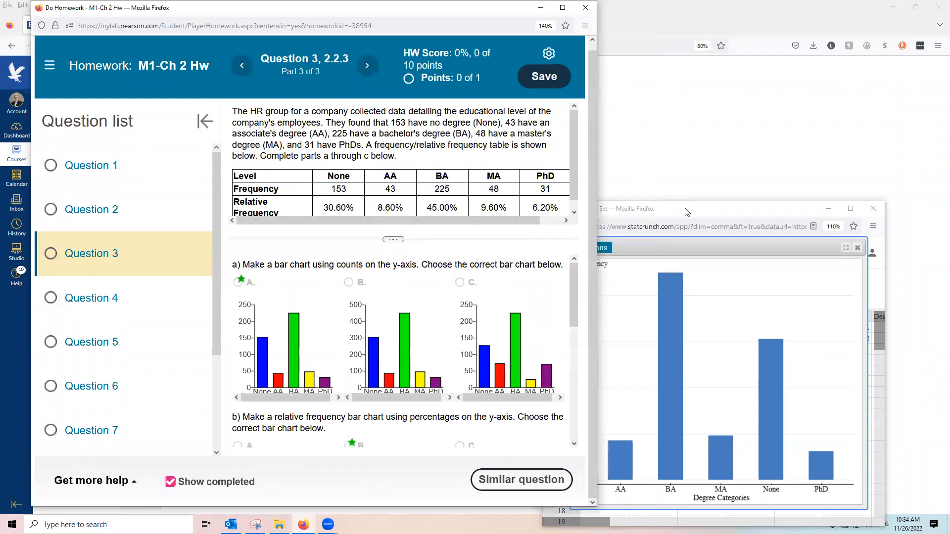
left_click(692, 212)
left_click_drag(692, 212, 749, 160)
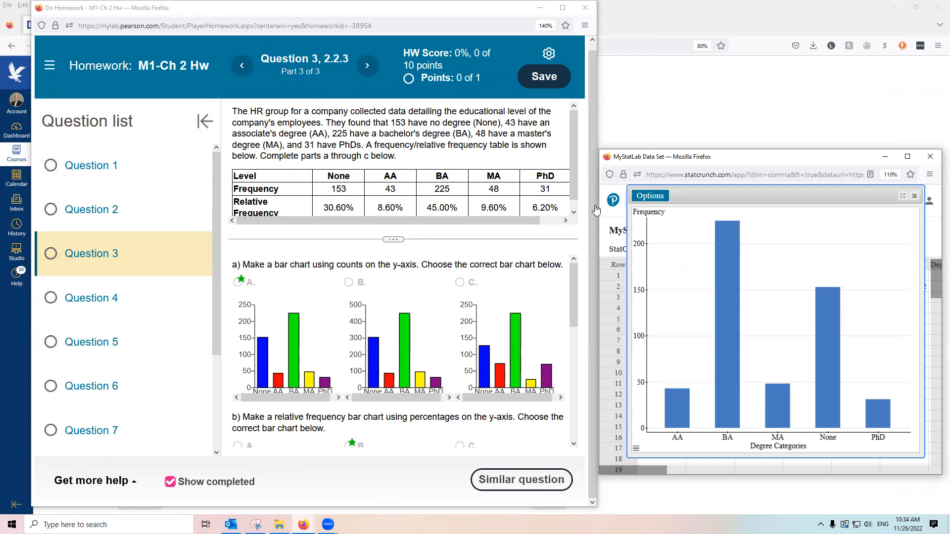
Annotate part a's None bars with 150, 300 and 130, trace the plot's None bar to 150, and checkmark choice A.
mouse_move(262, 315)
left_mouse_down()
mouse_move(260, 334)
mouse_move(272, 323)
left_mouse_up()
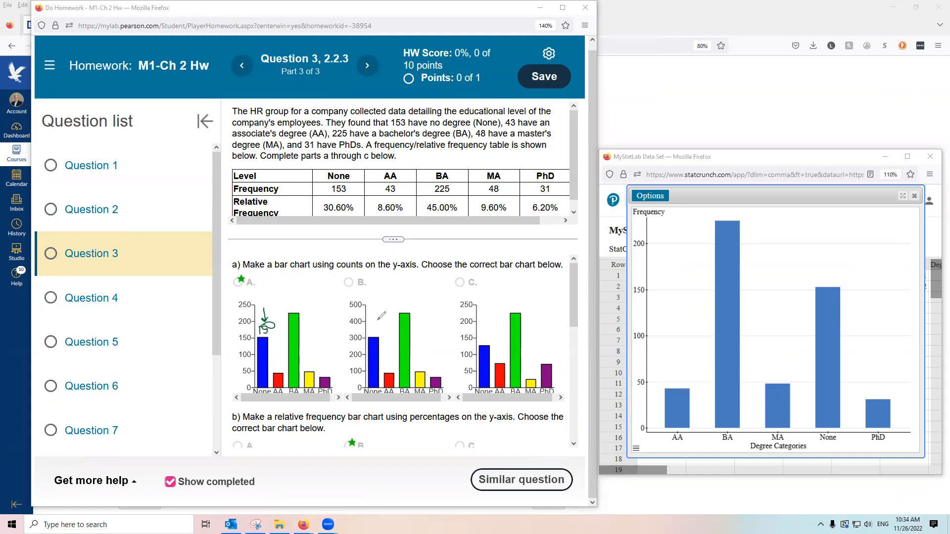
mouse_move(371, 323)
left_mouse_down()
mouse_move(375, 334)
mouse_move(394, 326)
left_mouse_up()
left_click_drag(482, 335, 486, 343)
left_click_drag(496, 335, 495, 336)
mouse_move(843, 279)
left_mouse_down()
mouse_move(817, 296)
mouse_move(809, 286)
mouse_move(655, 296)
mouse_move(668, 284)
mouse_move(642, 285)
left_mouse_up()
left_click_drag(307, 308, 322, 278)
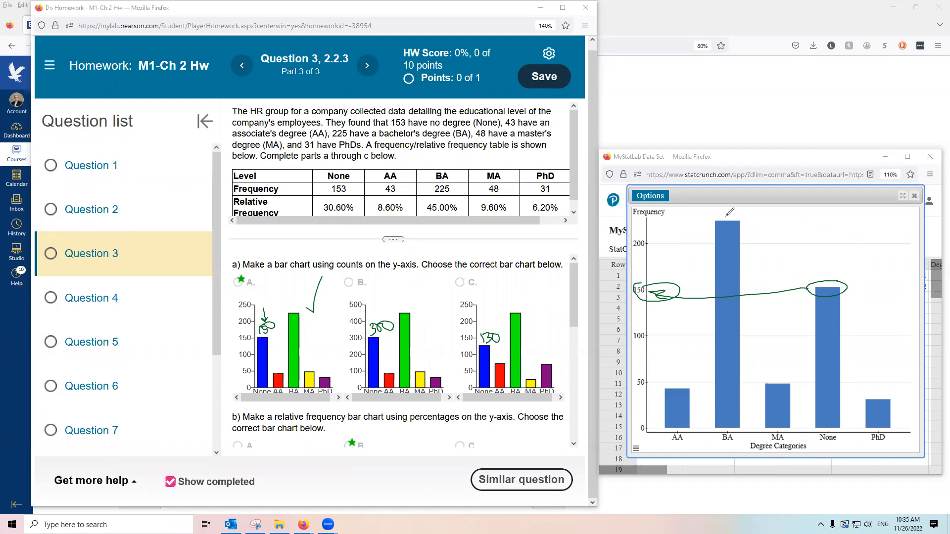
Circle BA in the table, label the BA bars on the plot and choice A with 225, and clear the annotations.
left_click_drag(442, 170, 420, 189)
mouse_move(717, 211)
left_mouse_down()
mouse_move(742, 218)
mouse_move(763, 300)
mouse_move(737, 423)
left_mouse_up()
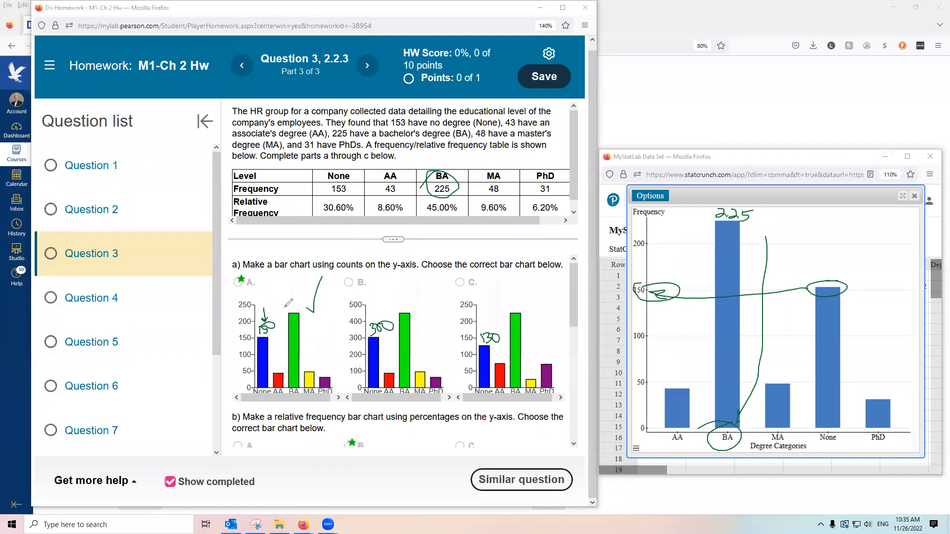
mouse_move(281, 303)
left_mouse_down()
mouse_move(300, 310)
mouse_move(313, 297)
left_mouse_up()
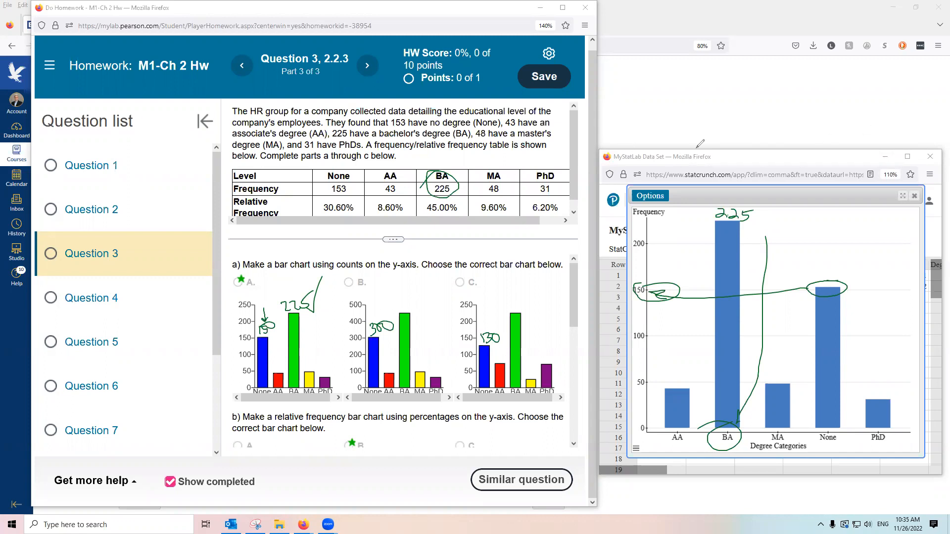
left_click(587, 11)
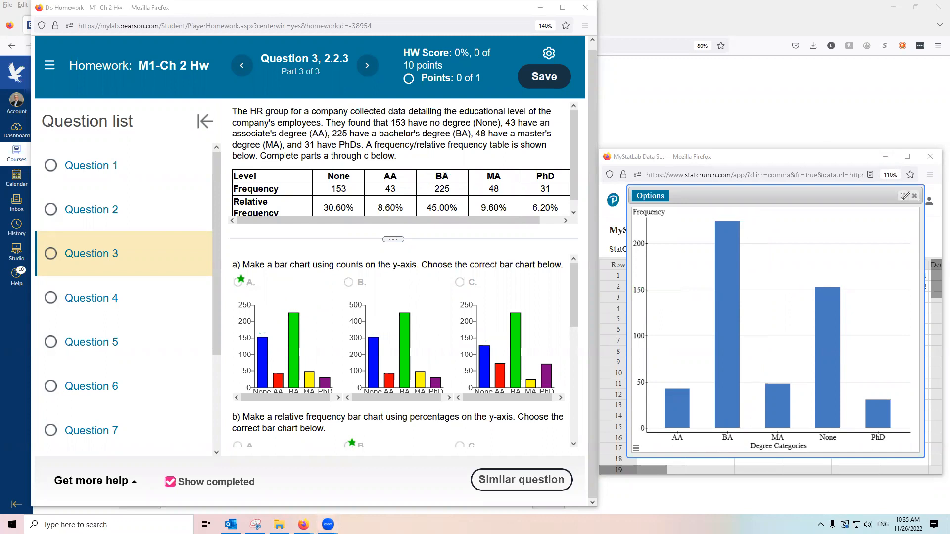
Close the frequency bar plot and highlight "percentages on the y-axis" in part b's instructions.
left_click(915, 196)
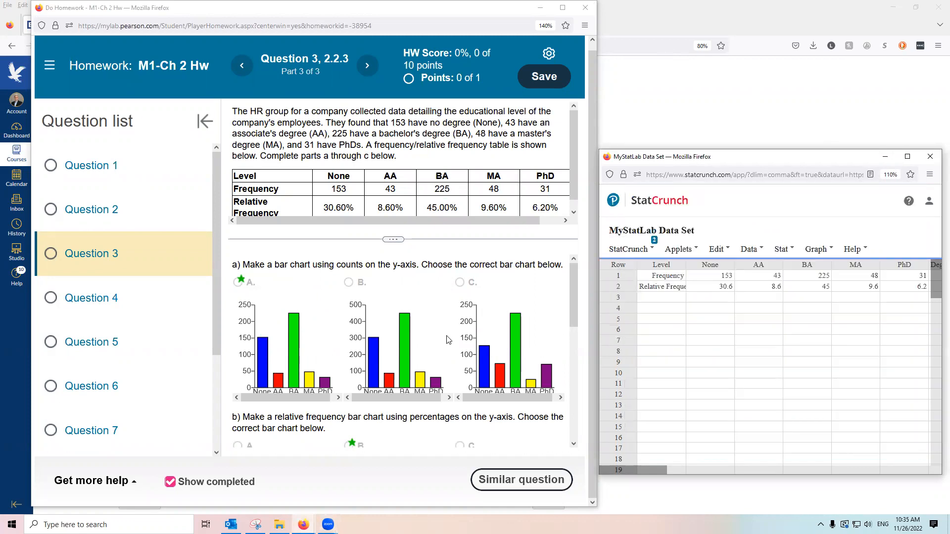
scroll(445, 333, "down", 3)
left_click_drag(268, 298, 513, 298)
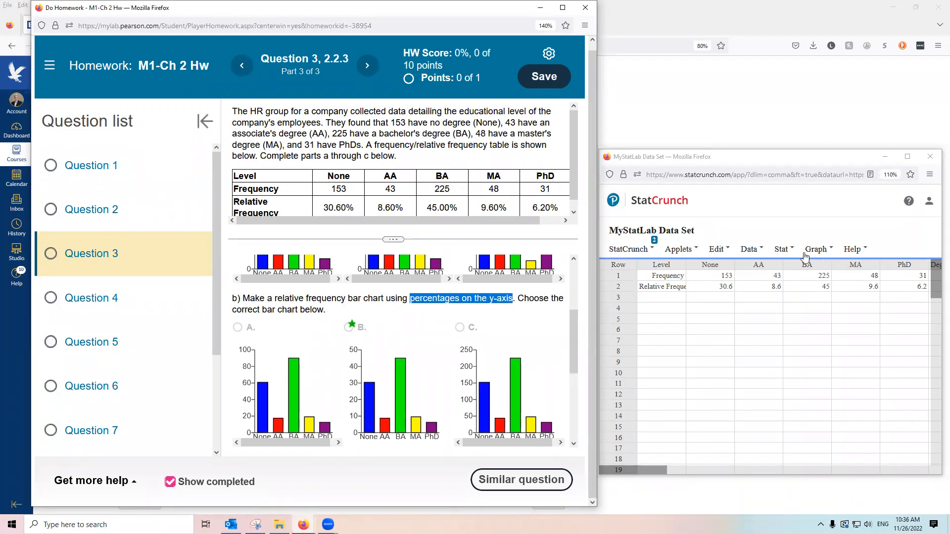
Create a summary bar plot with Degree Categories as the categories and Relative Frequency as the counts.
left_click(786, 250)
left_click(817, 251)
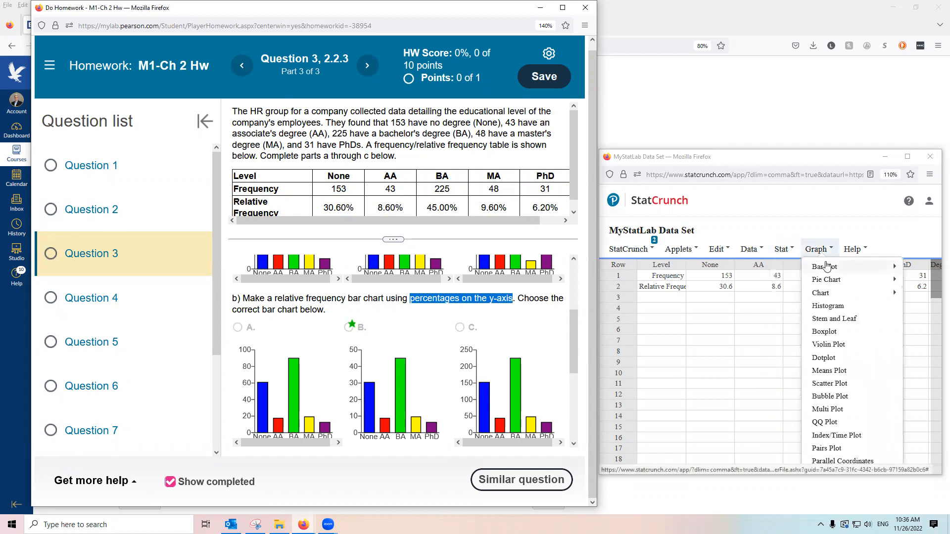
mouse_move(826, 267)
left_click(732, 283)
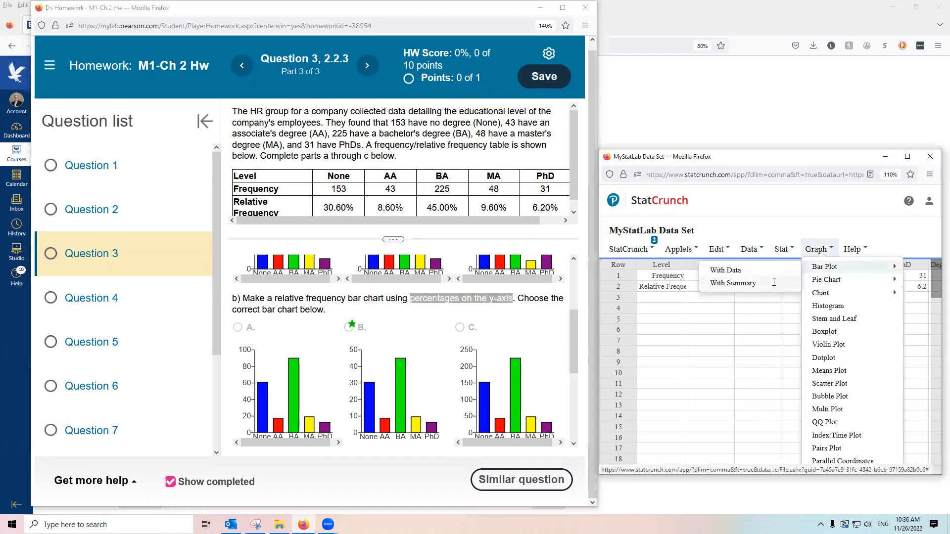
left_click(678, 227)
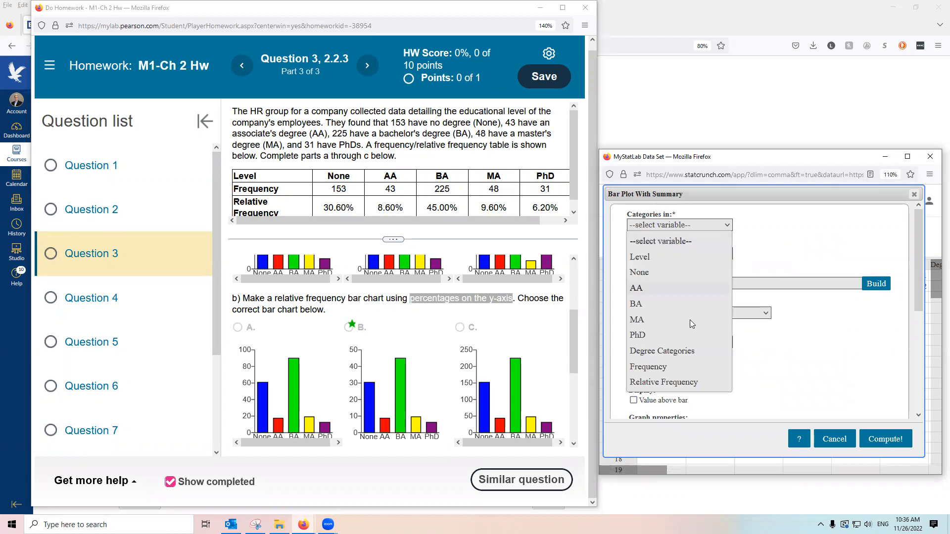
left_click(691, 351)
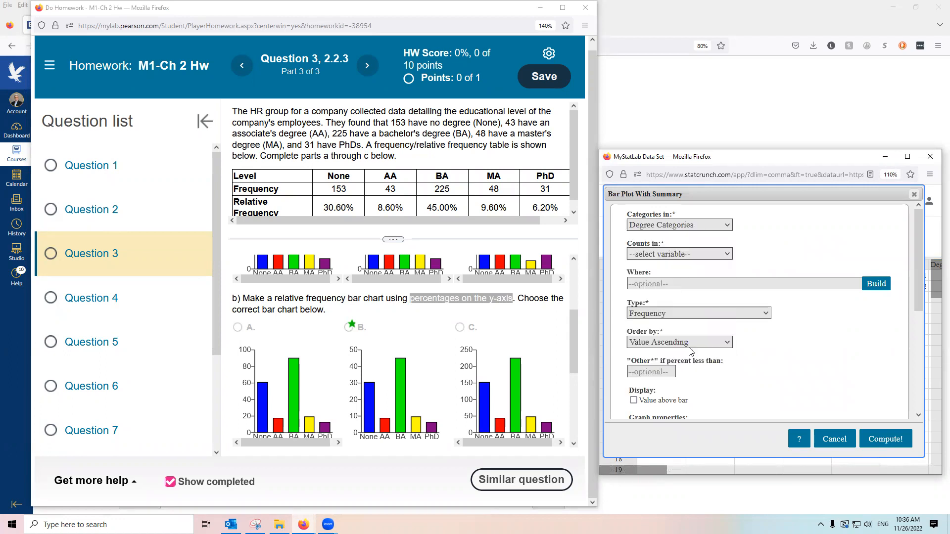
left_click(663, 254)
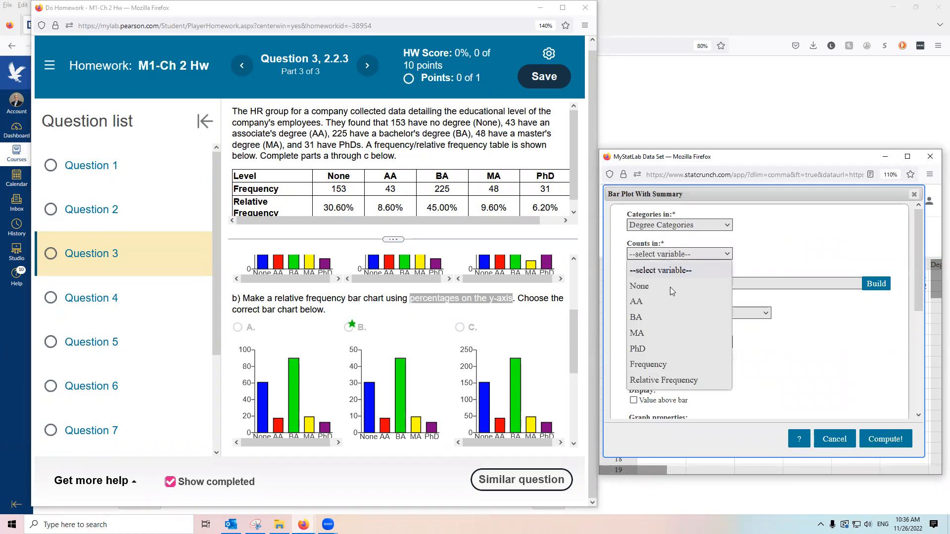
left_click(679, 381)
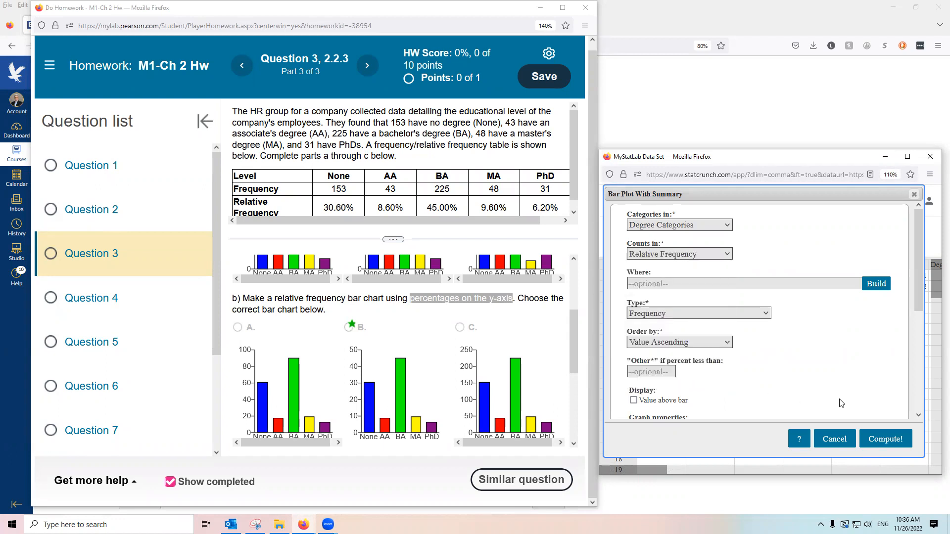
left_click(887, 439)
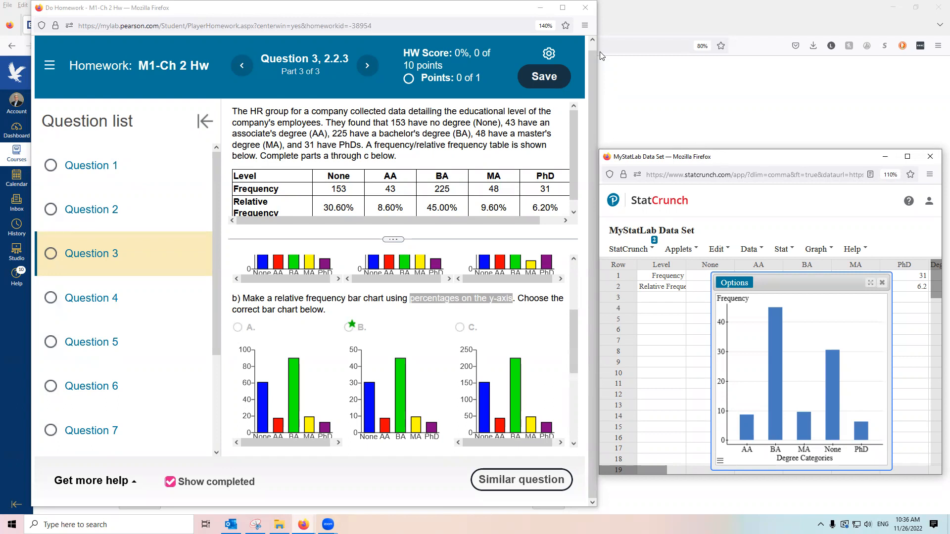
Circle the plot's None bar, label it 30%, and circle the None column in the homework table.
left_click(837, 340)
mouse_move(837, 341)
left_mouse_down()
mouse_move(817, 340)
mouse_move(832, 326)
mouse_move(842, 334)
left_mouse_up()
left_click_drag(855, 329, 854, 332)
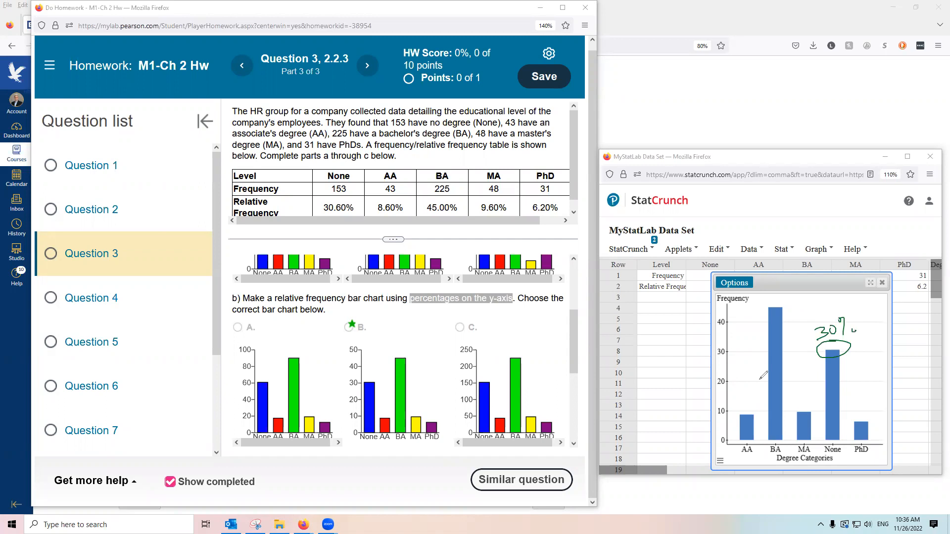
mouse_move(347, 161)
left_mouse_down()
mouse_move(318, 186)
mouse_move(330, 221)
mouse_move(353, 212)
mouse_move(332, 165)
left_mouse_up()
Label the None bars of part b's choices A and C with 60% and 150%, and cross out both choices.
left_click_drag(268, 344, 268, 367)
mouse_move(266, 329)
left_mouse_down()
mouse_move(263, 338)
mouse_move(277, 325)
left_mouse_up()
mouse_move(280, 325)
left_mouse_down()
mouse_move(282, 341)
mouse_move(286, 330)
left_mouse_up()
left_click_drag(226, 323, 265, 329)
left_click_drag(254, 316, 228, 352)
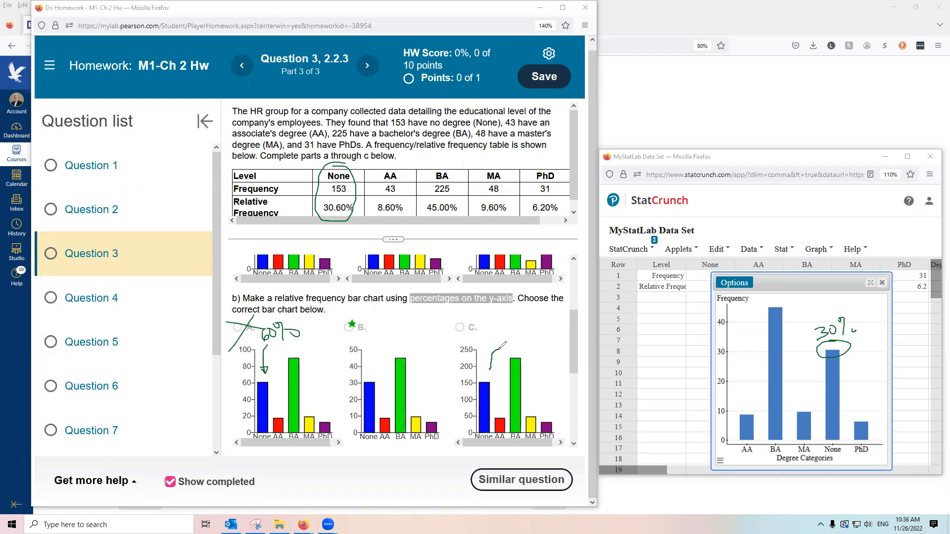
mouse_move(491, 323)
left_mouse_down()
mouse_move(491, 338)
mouse_move(512, 324)
mouse_move(531, 331)
left_mouse_up()
left_click_drag(451, 323, 485, 330)
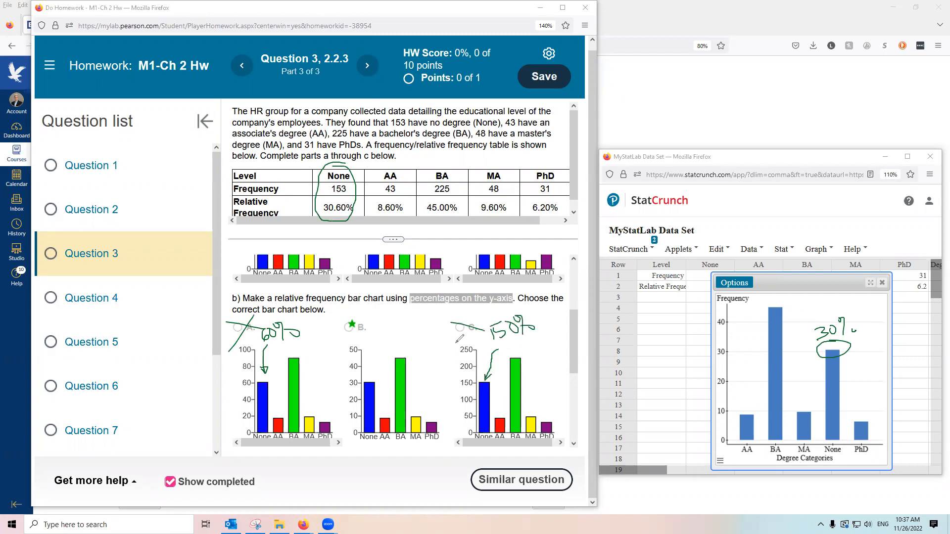
Label choice B's None bar 30%, add a check mark beside it, and clear all annotations.
left_click_drag(381, 355, 370, 380)
mouse_move(378, 330)
left_mouse_down()
mouse_move(380, 349)
mouse_move(413, 336)
mouse_move(397, 277)
left_mouse_up()
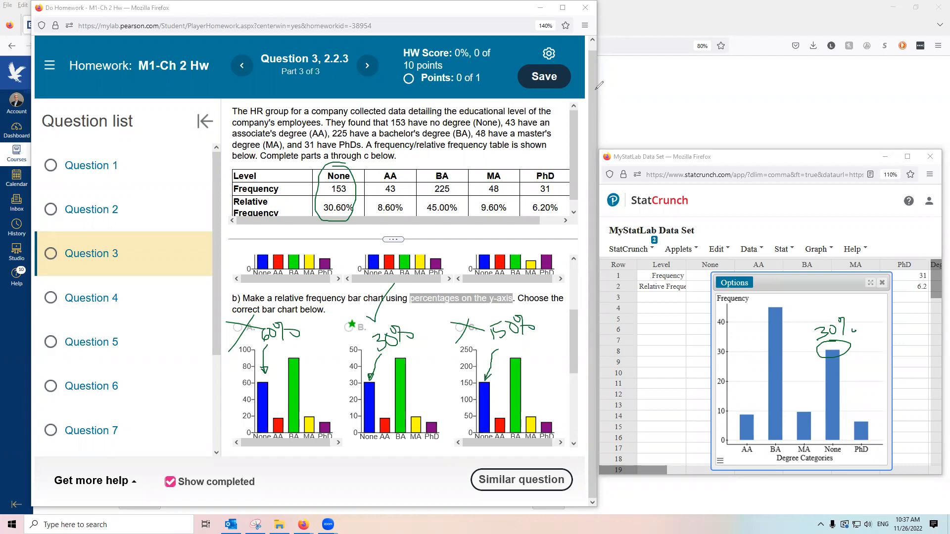
left_click(595, 90)
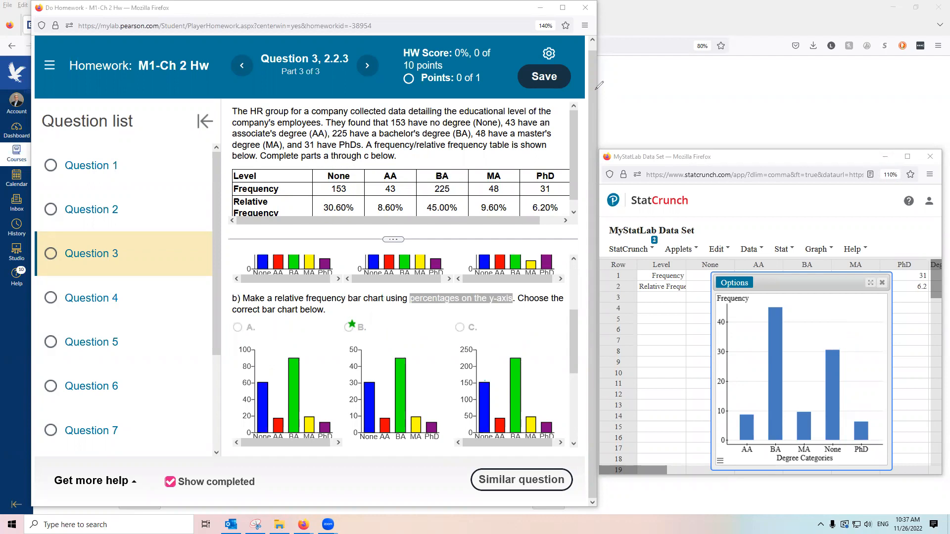
Go to part c of the homework question and close the relative frequency bar plot.
scroll(476, 323, "down", 5)
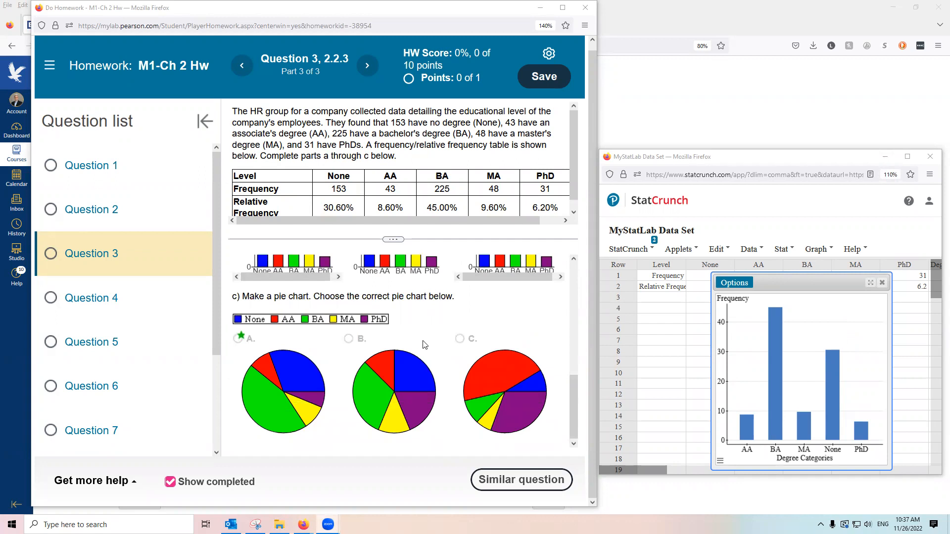
left_click(817, 249)
mouse_move(841, 279)
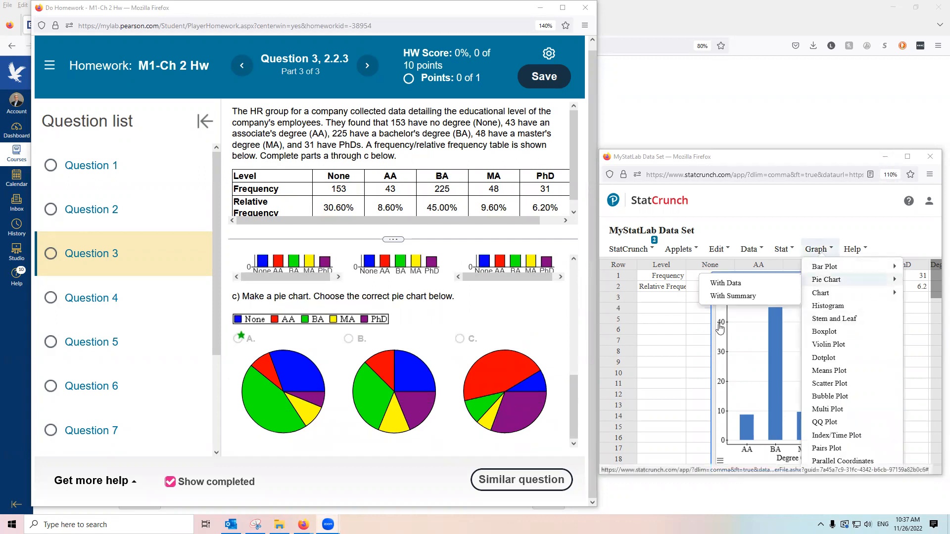
left_click(674, 331)
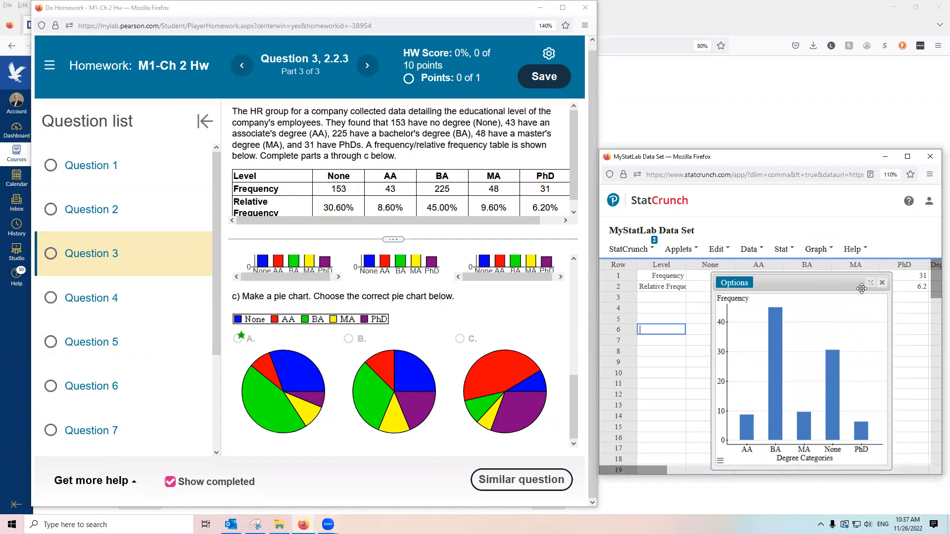
left_click(882, 283)
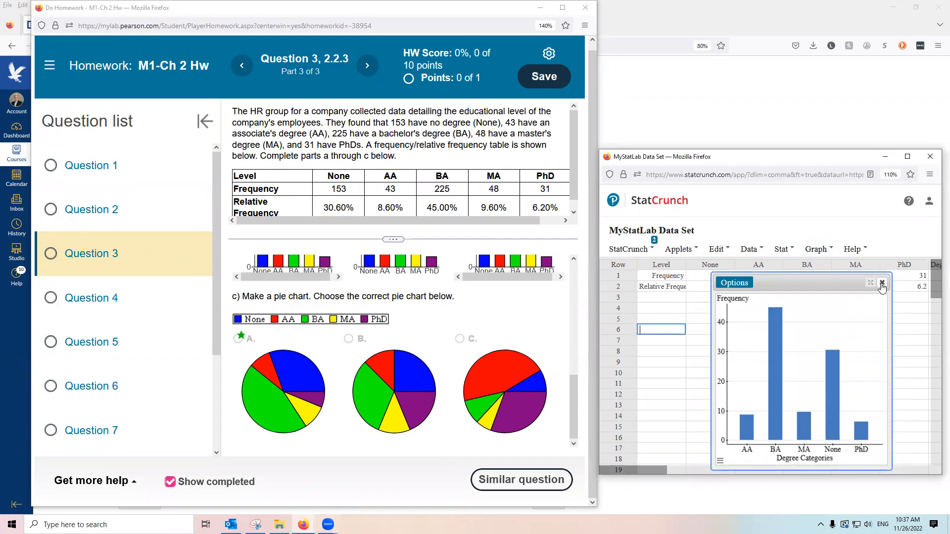
Create a summary pie chart with Degree Categories as the categories and Relative Frequency as the counts.
left_click(822, 257)
mouse_move(826, 280)
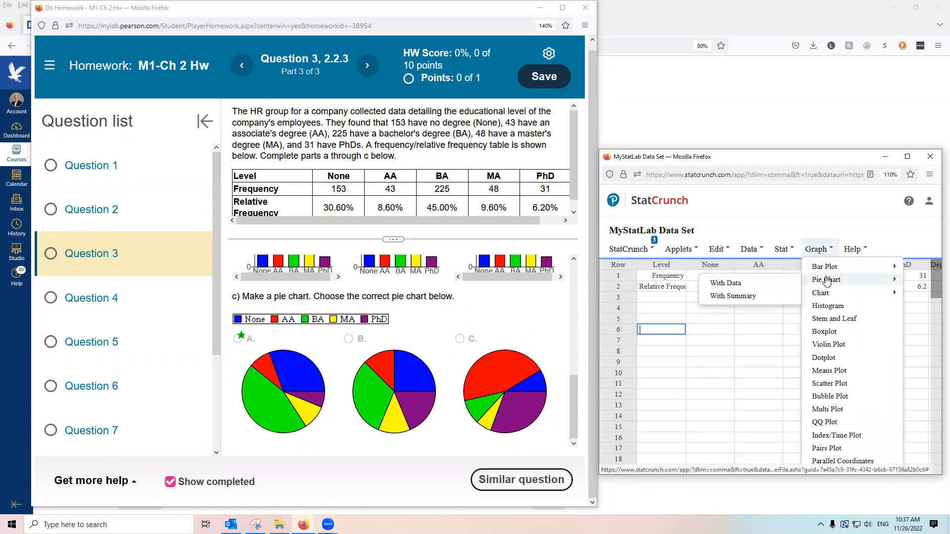
left_click(742, 297)
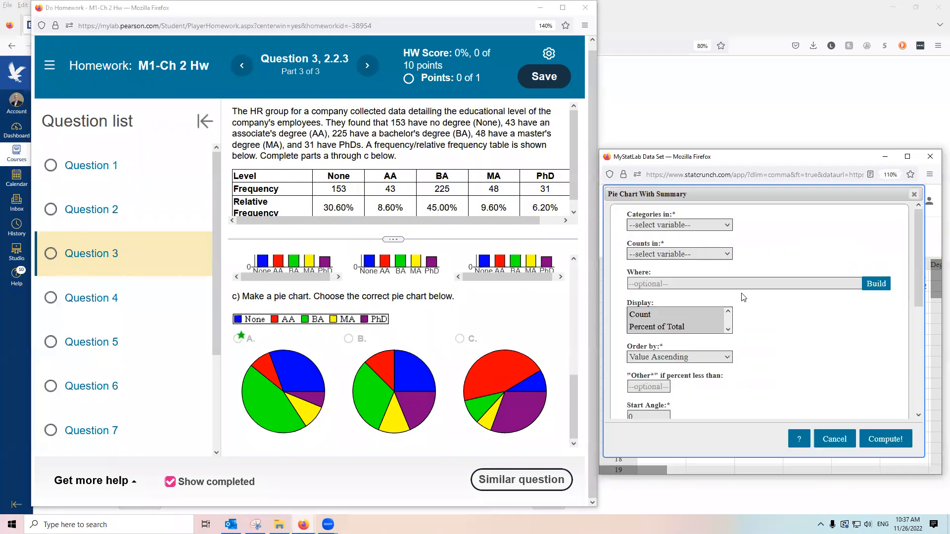
left_click(639, 227)
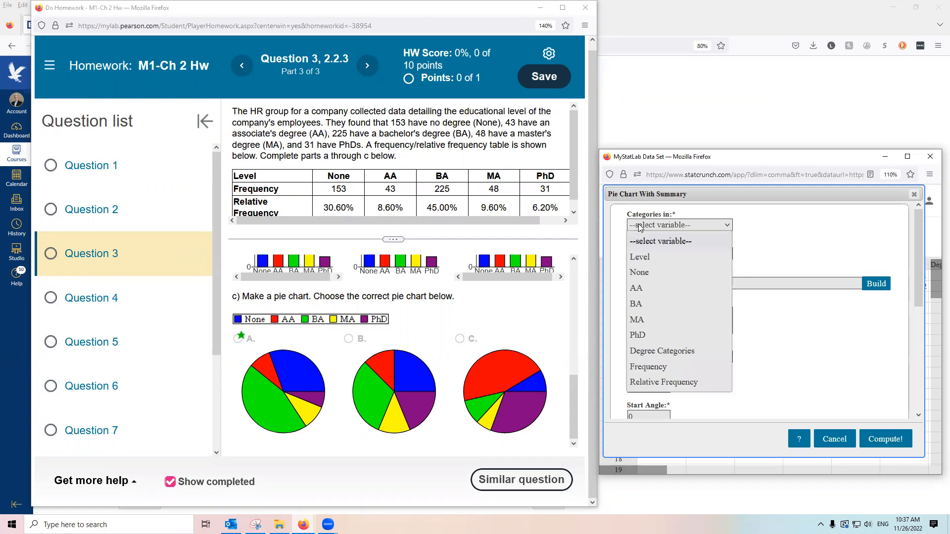
left_click(662, 350)
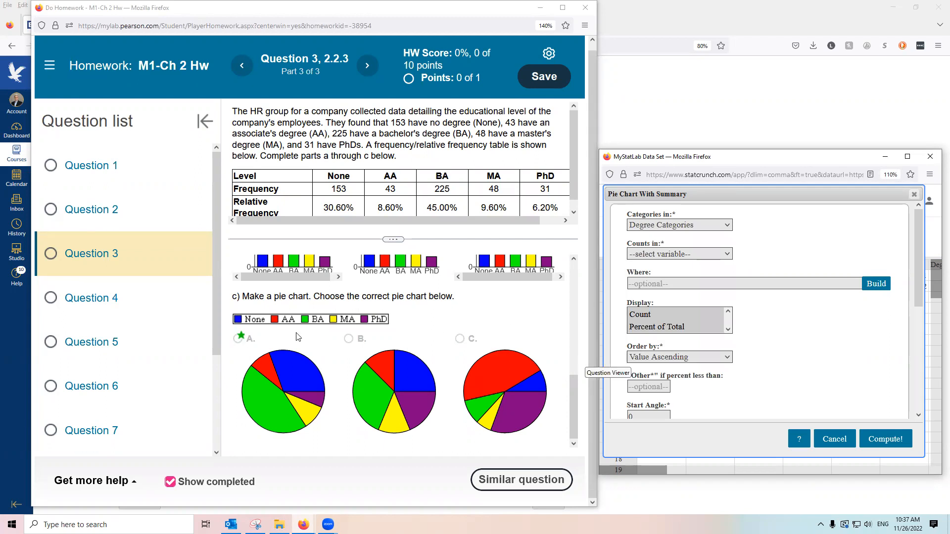
left_click(665, 254)
left_click(673, 381)
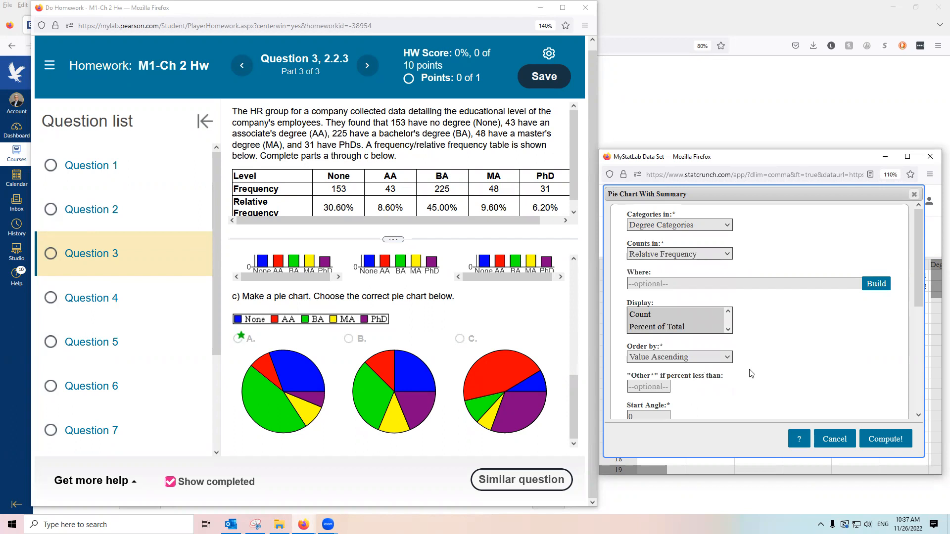
left_click(887, 446)
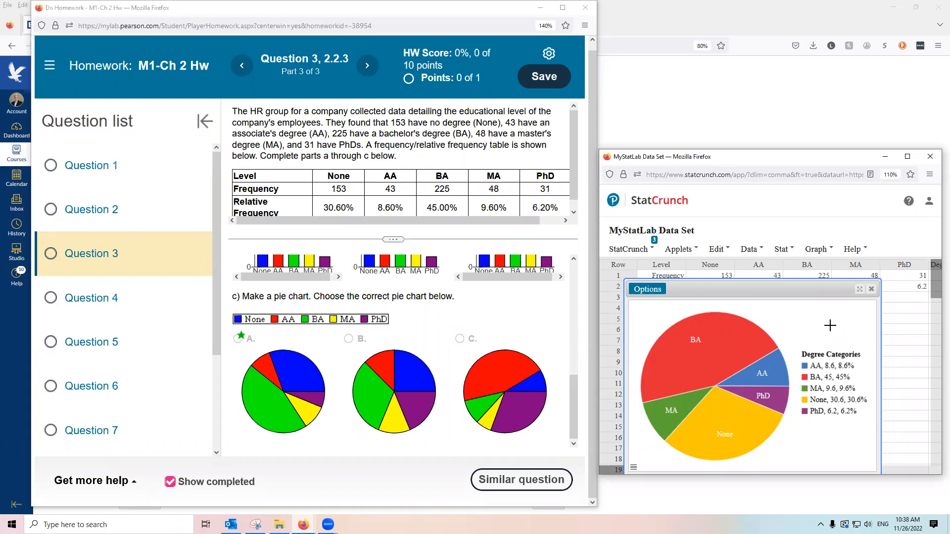
Circle the pie chart's PhD slice with an arrow to it, underline its 6.2% legend entry, and circle PhD in the homework legend.
left_click(804, 100)
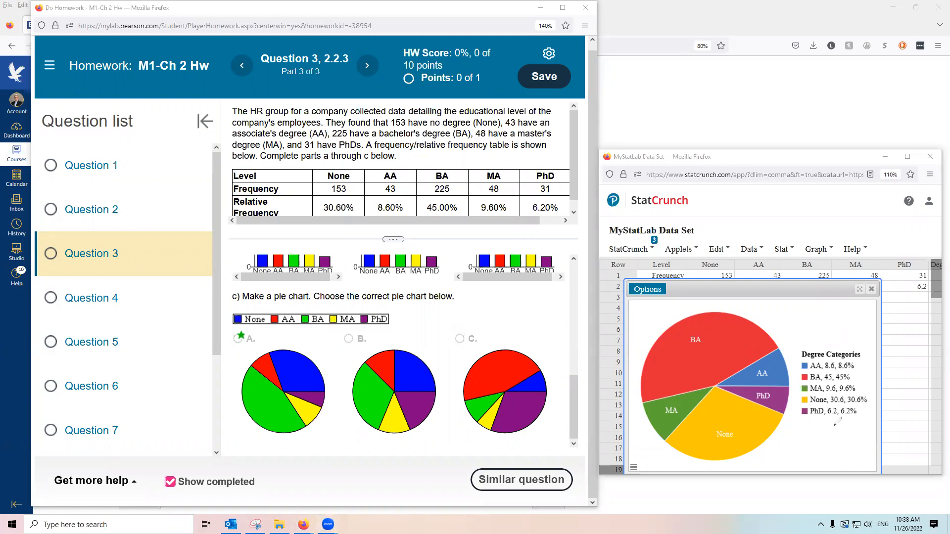
mouse_move(810, 451)
left_mouse_down()
mouse_move(791, 408)
mouse_move(745, 405)
left_mouse_up()
left_click_drag(830, 420, 852, 417)
mouse_move(357, 313)
left_mouse_down()
mouse_move(382, 301)
mouse_move(355, 322)
mouse_move(393, 311)
mouse_move(371, 304)
left_mouse_up()
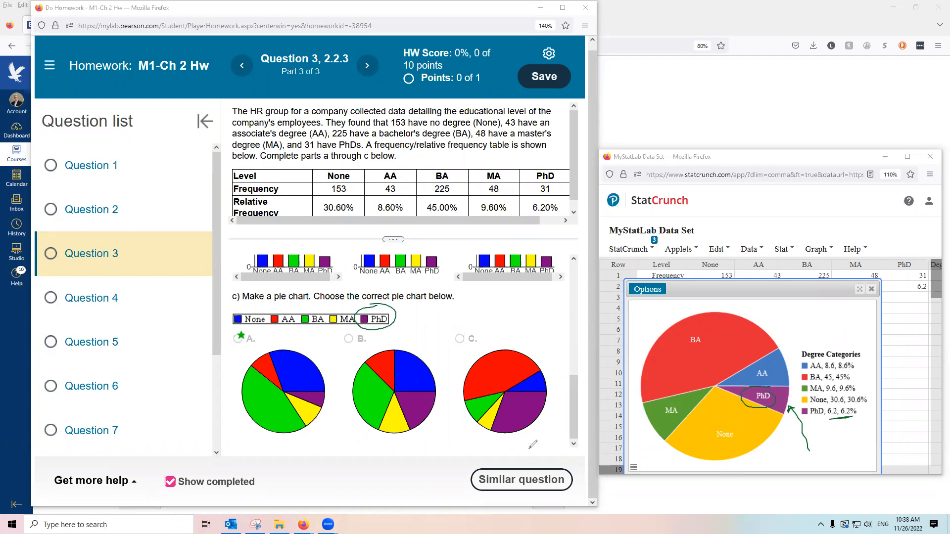
Mark the PhD slices of part c's choices C and B as "too Big" and "Big", and check and box choice A.
mouse_move(524, 449)
left_mouse_down()
mouse_move(526, 437)
mouse_move(486, 460)
mouse_move(533, 461)
mouse_move(555, 448)
mouse_move(547, 464)
left_mouse_up()
mouse_move(795, 399)
left_mouse_down()
mouse_move(790, 416)
mouse_move(790, 398)
left_mouse_up()
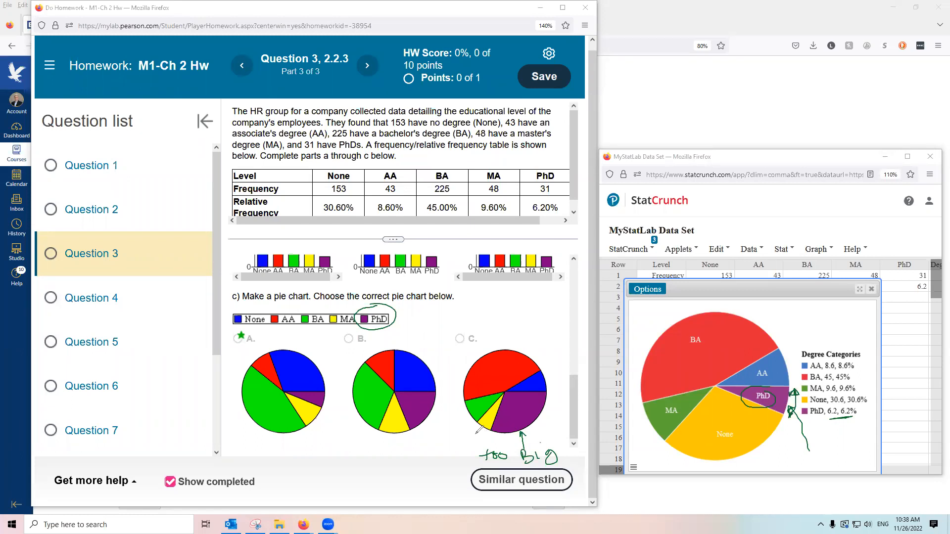
mouse_move(425, 422)
left_mouse_down()
mouse_move(435, 437)
mouse_move(426, 453)
mouse_move(445, 458)
left_mouse_up()
mouse_move(327, 394)
left_mouse_down()
mouse_move(333, 405)
mouse_move(347, 359)
left_mouse_up()
mouse_move(292, 336)
left_mouse_down()
mouse_move(240, 364)
mouse_move(243, 448)
mouse_move(346, 365)
left_mouse_up()
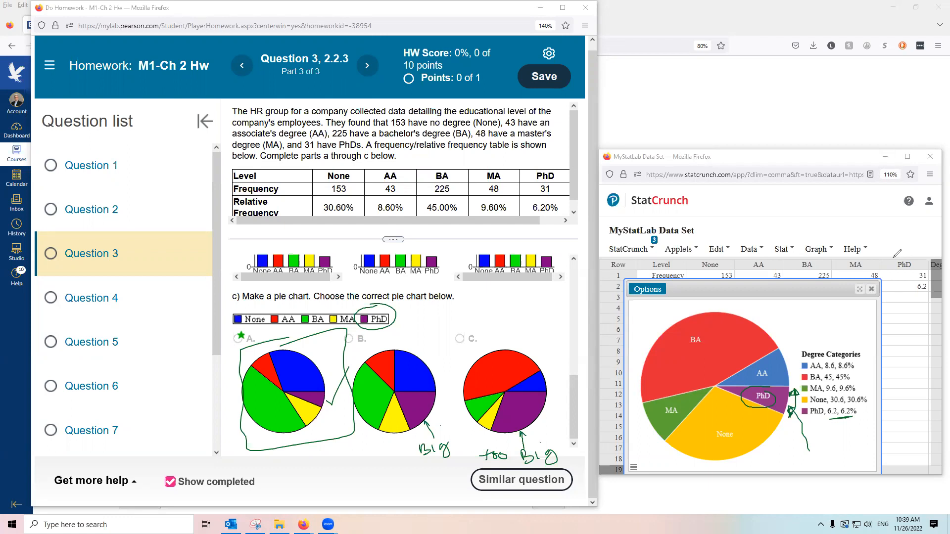
Circle the degree categories in the homework table's header row and handwrite the note "Transpose" in the blank area above the StatCrunch window.
mouse_move(347, 167)
left_mouse_down()
mouse_move(317, 177)
mouse_move(551, 185)
mouse_move(572, 169)
mouse_move(510, 167)
left_mouse_up()
left_click_drag(440, 167, 349, 168)
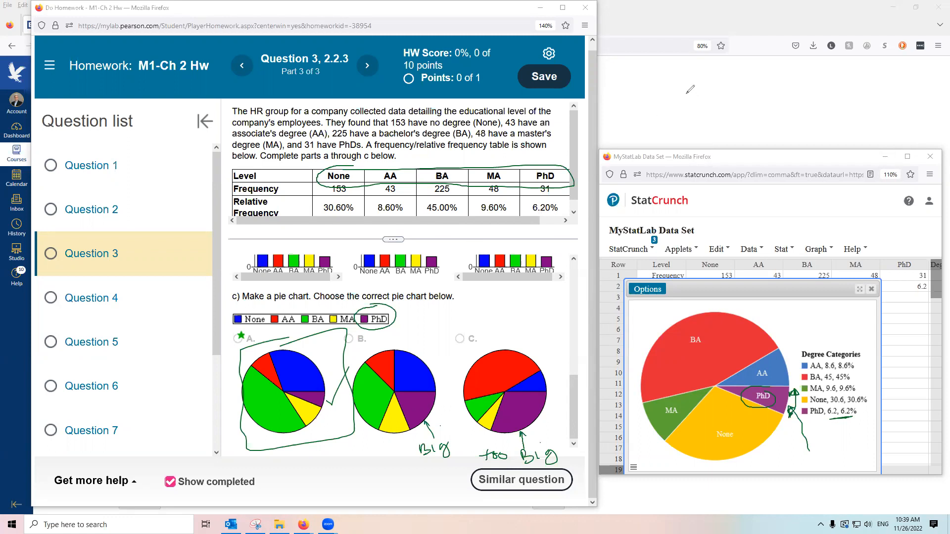
left_click_drag(684, 77, 702, 91)
mouse_move(673, 57)
left_mouse_down()
mouse_move(683, 55)
mouse_move(685, 70)
left_mouse_up()
left_click_drag(690, 64, 766, 65)
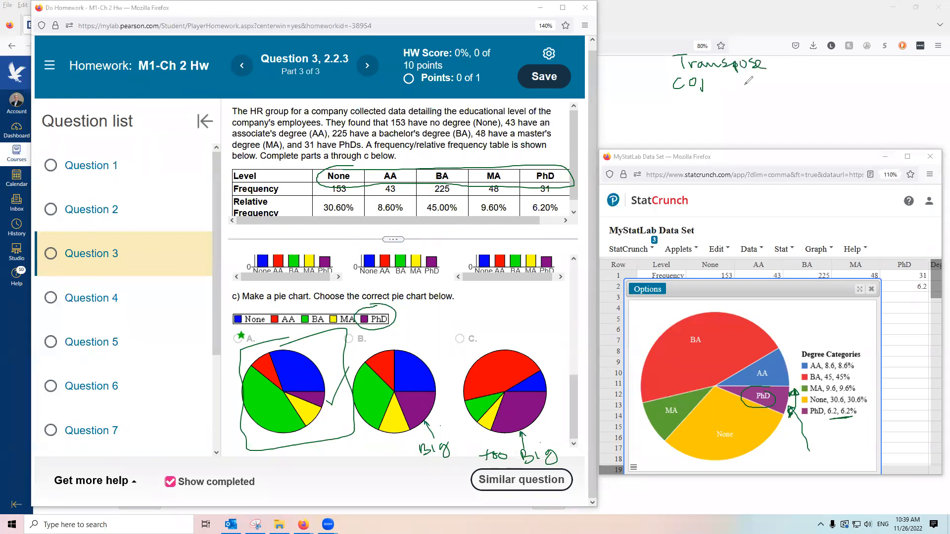
Handwrite the notes "Copy rows" and "Data → Arrange → Transpose" below the Transpose note.
mouse_move(706, 80)
left_mouse_down()
mouse_move(722, 80)
mouse_move(720, 99)
left_mouse_up()
mouse_move(742, 85)
left_mouse_down()
mouse_move(778, 79)
mouse_move(783, 87)
left_mouse_up()
mouse_move(676, 105)
left_mouse_down()
mouse_move(676, 118)
mouse_move(698, 118)
left_mouse_up()
mouse_move(704, 98)
left_mouse_down()
mouse_move(705, 119)
mouse_move(711, 110)
mouse_move(721, 119)
left_mouse_up()
mouse_move(729, 111)
left_mouse_down()
mouse_move(807, 108)
mouse_move(822, 124)
mouse_move(825, 112)
mouse_move(850, 110)
left_mouse_up()
mouse_move(844, 105)
left_mouse_down()
mouse_move(865, 115)
mouse_move(881, 99)
mouse_move(897, 114)
mouse_move(907, 109)
left_mouse_up()
mouse_move(914, 102)
left_mouse_down()
mouse_move(908, 113)
mouse_move(933, 99)
mouse_move(940, 115)
left_mouse_up()
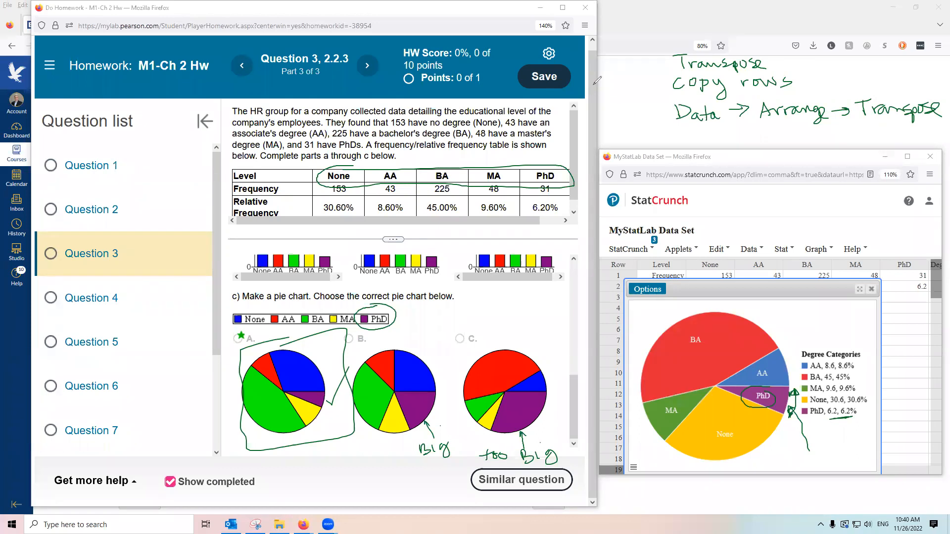
Close the pie chart, clear all annotations, and move the StatCrunch window higher so it overlaps the homework window.
left_click(871, 292)
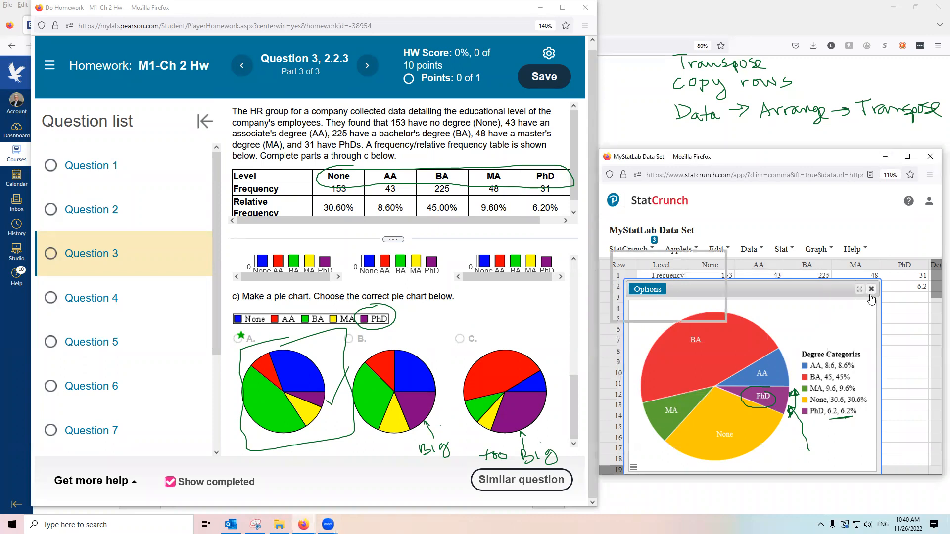
left_click(871, 295)
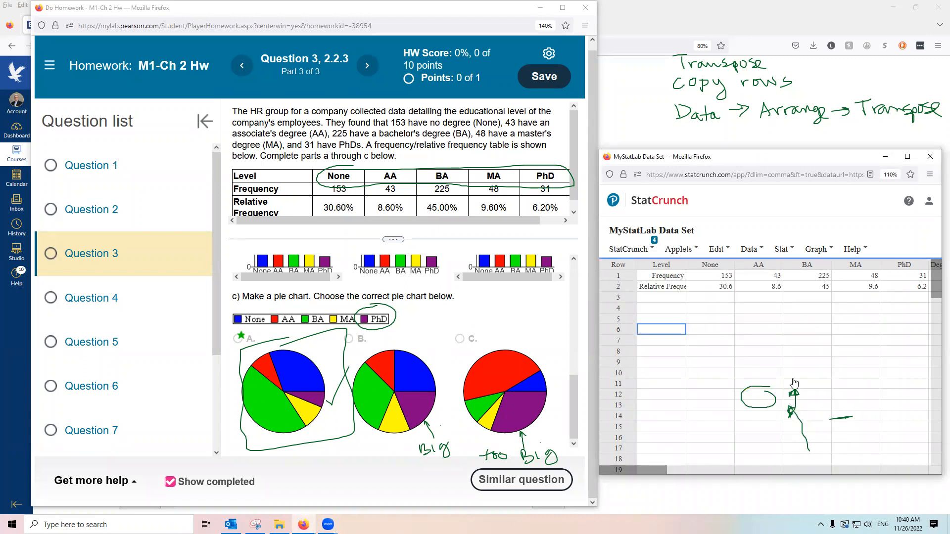
left_click(676, 47)
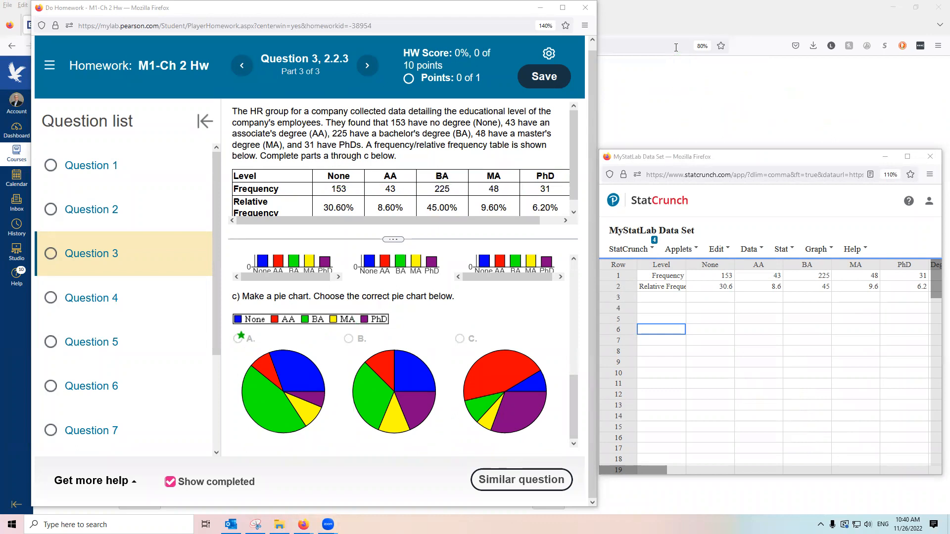
left_click(727, 156)
left_click_drag(728, 156, 677, 52)
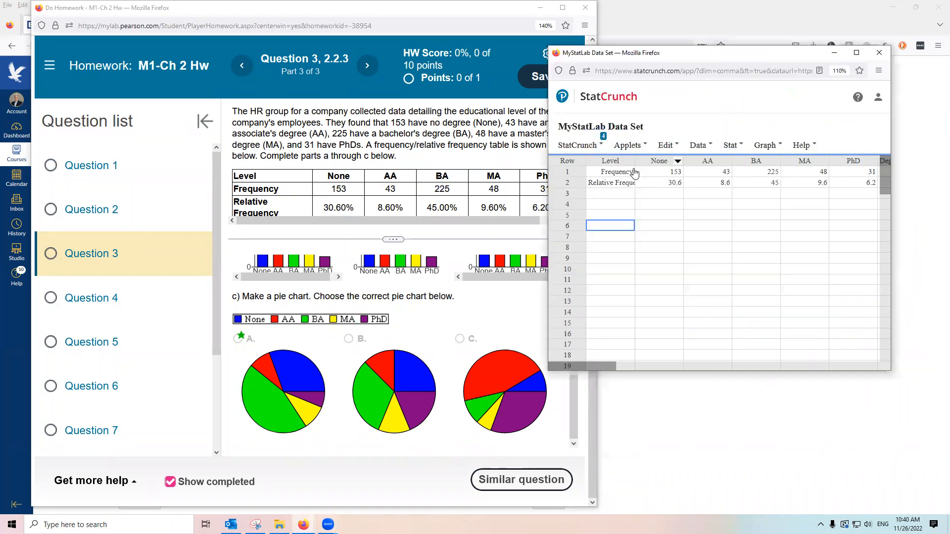
Rename the data table's Level column as Salaries.
left_click(619, 161)
type("Salaries")
key("Return")
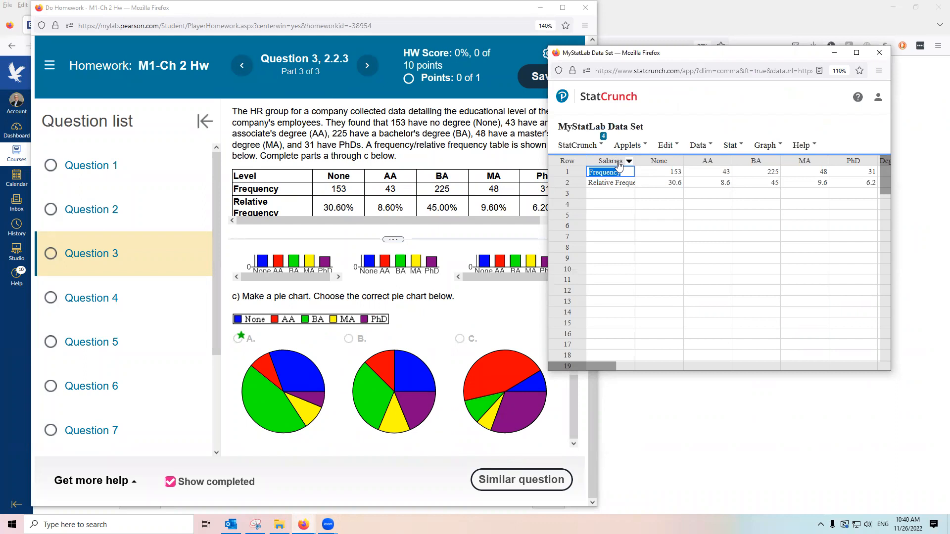
Fill rows 1 to 8 of the Salaries column with 38000, 49000, 55300, 32000, 103400, 83000, 159000 and 72000.
type("35000")
key("Return")
type("49000")
key("Return")
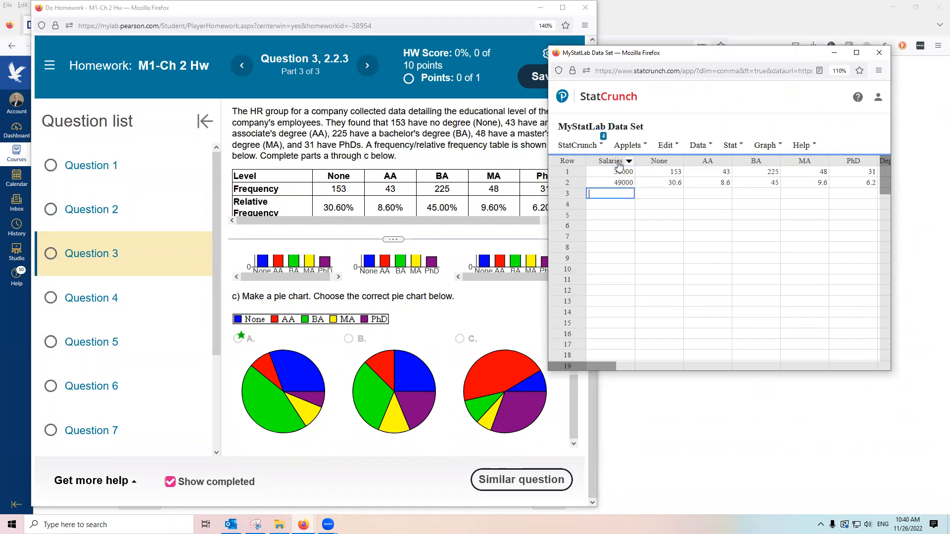
type("55300")
key("Return")
type("32000")
key("Return")
type("10")
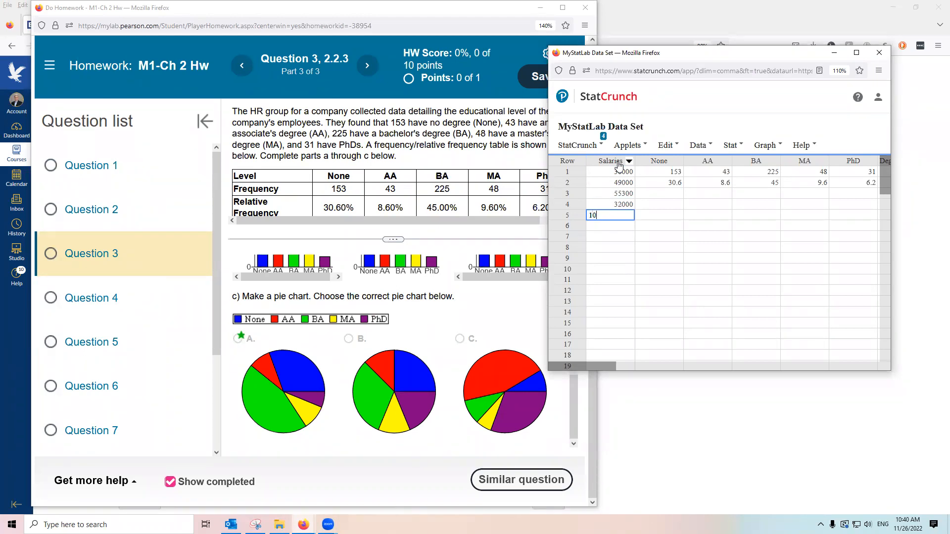
type("3400")
key("Return")
type("83000")
key("Return")
type("1")
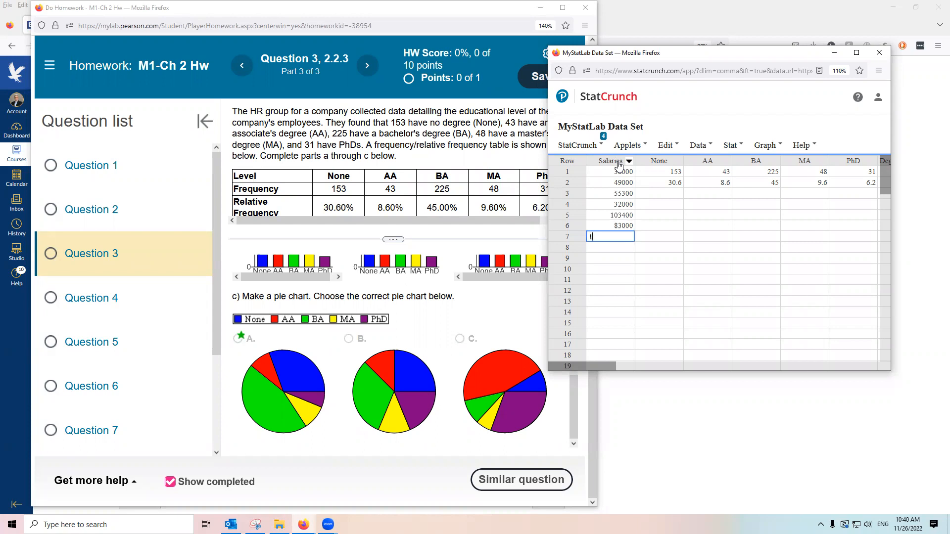
type("59000")
key("Return")
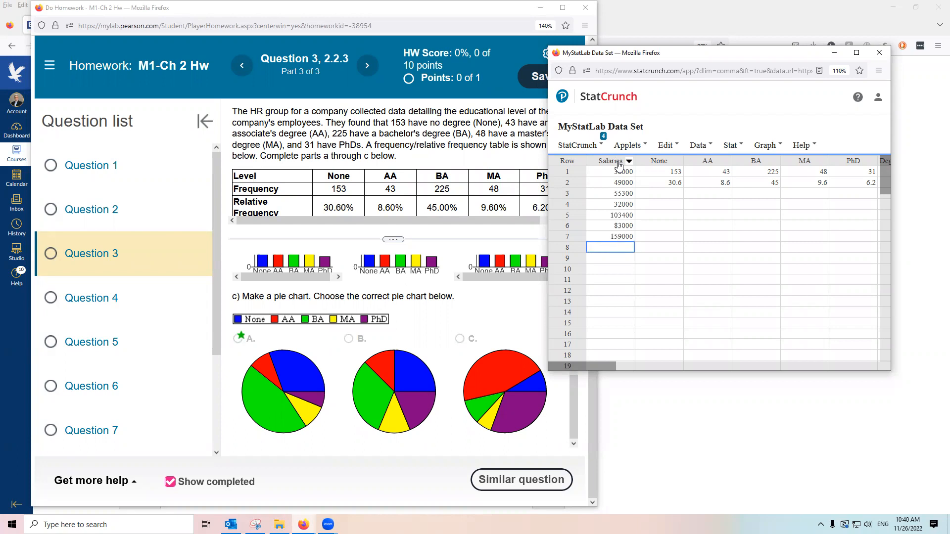
type("72000")
key("Return")
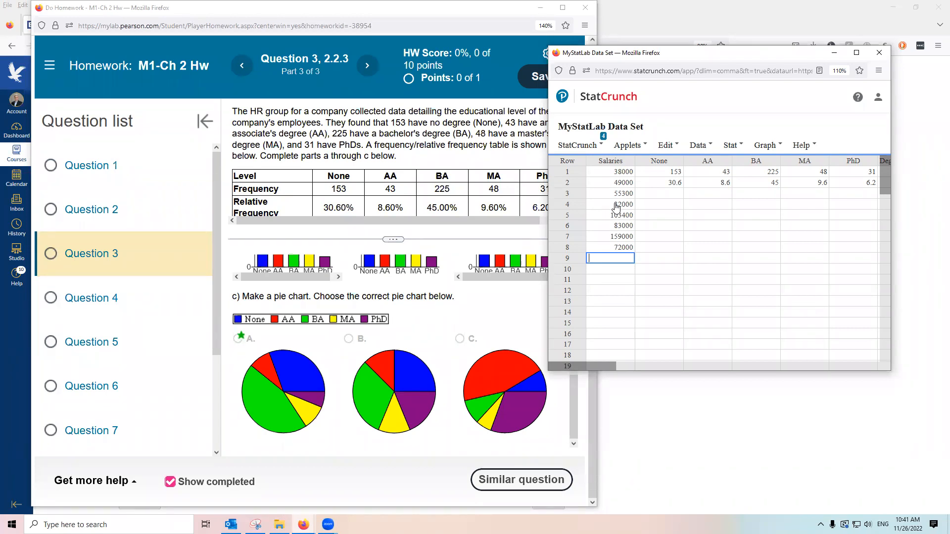
Set up column summary statistics for the Salaries column.
left_click(733, 146)
mouse_move(743, 177)
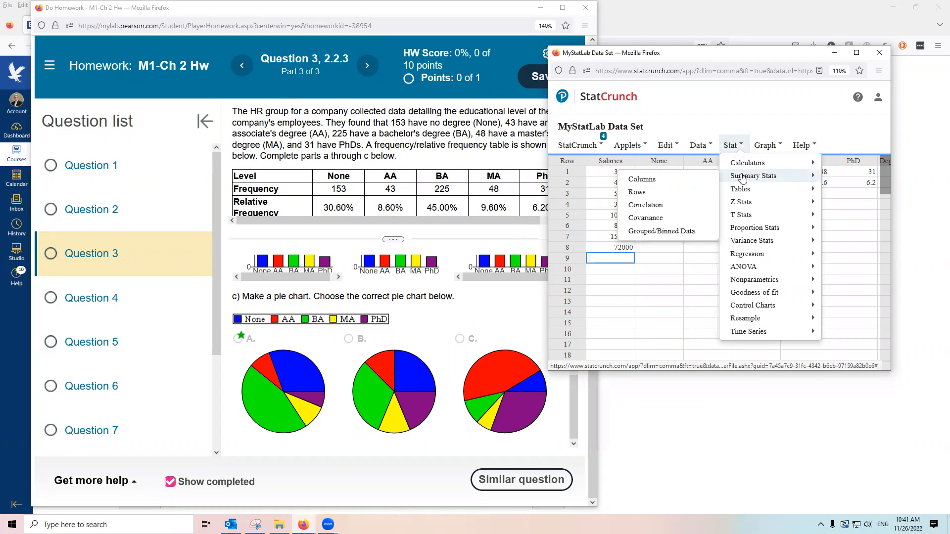
left_click(744, 147)
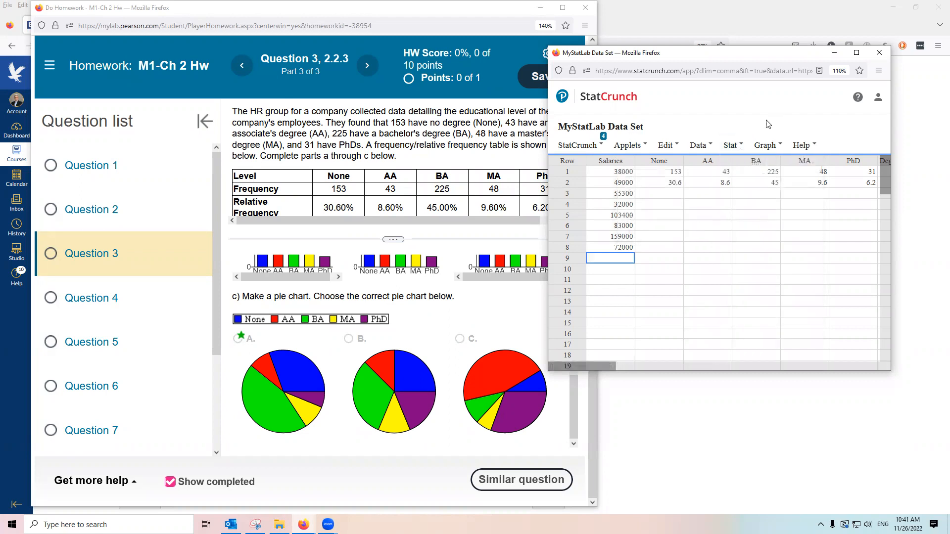
left_click(744, 147)
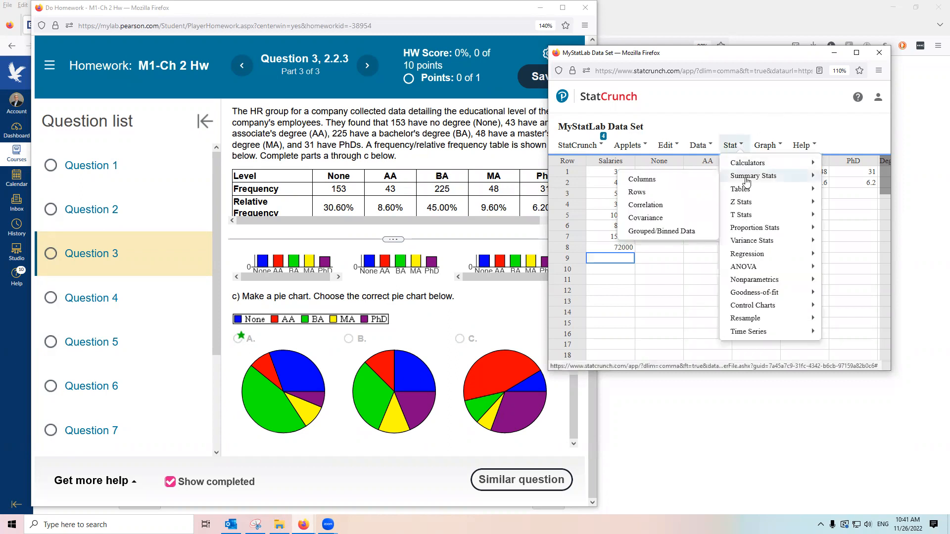
left_click(691, 181)
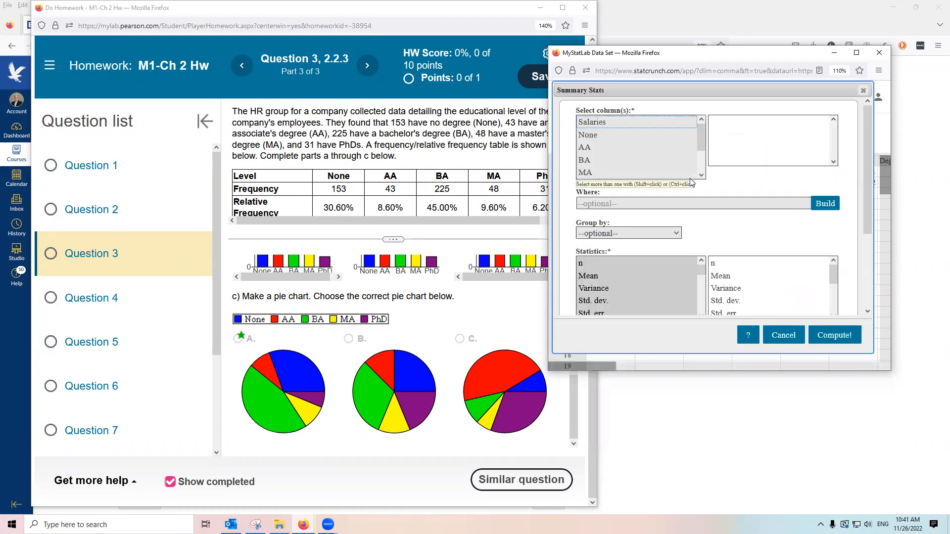
left_click(598, 124)
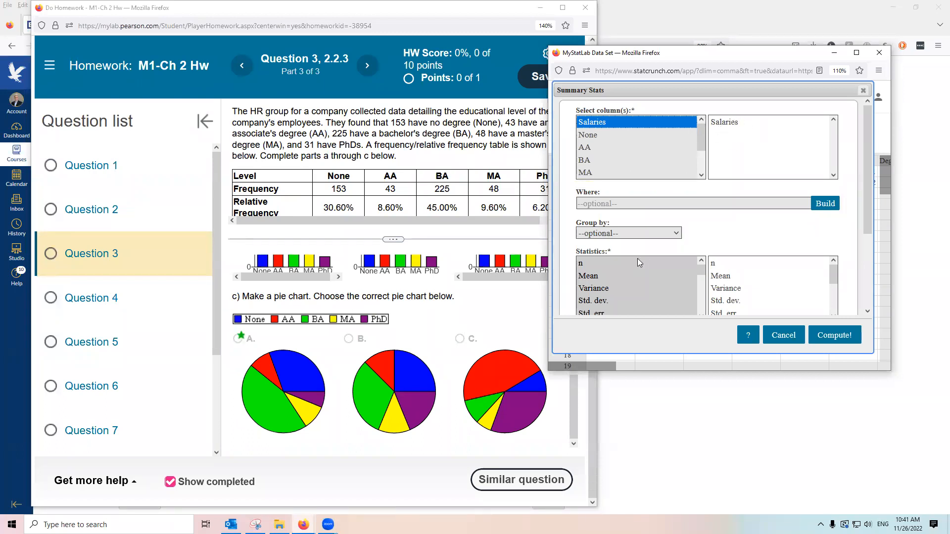
Look through the available statistics and make the StatCrunch window taller so the whole Summary Stats dialog fits.
scroll(636, 276, "down", 5)
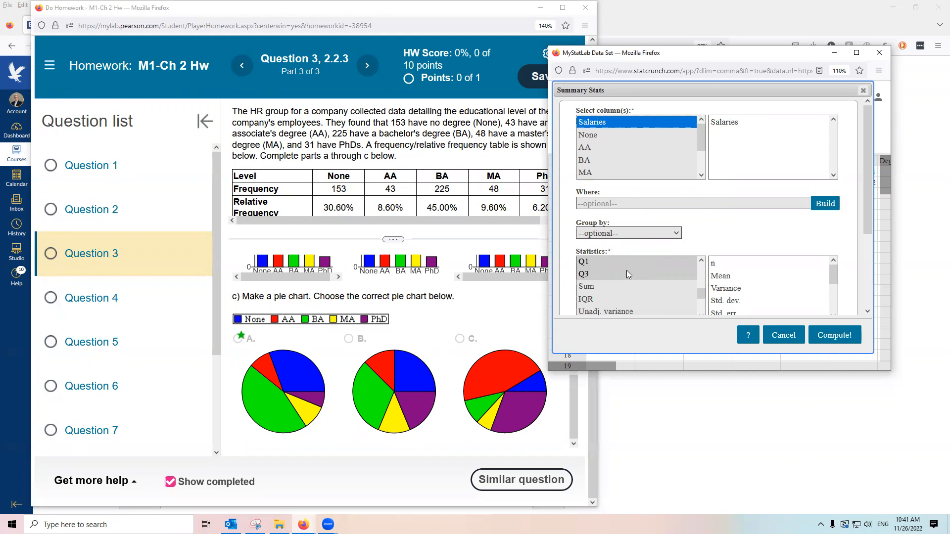
scroll(625, 267, "down", 5)
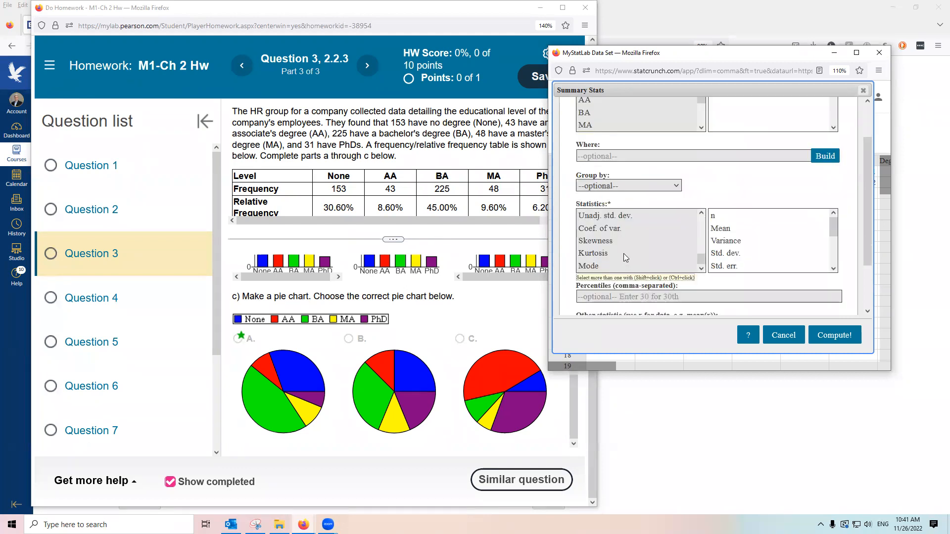
scroll(625, 249, "down", 3)
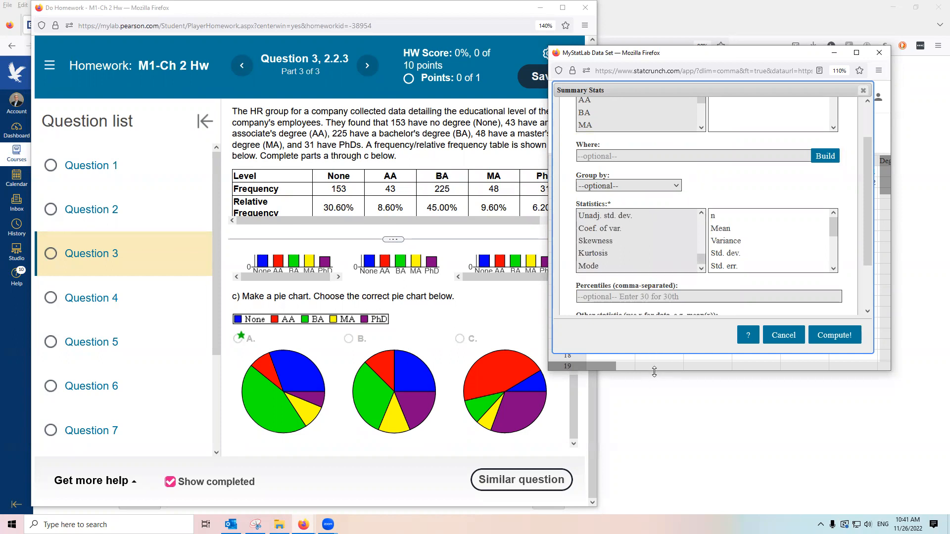
left_click_drag(654, 372, 661, 482)
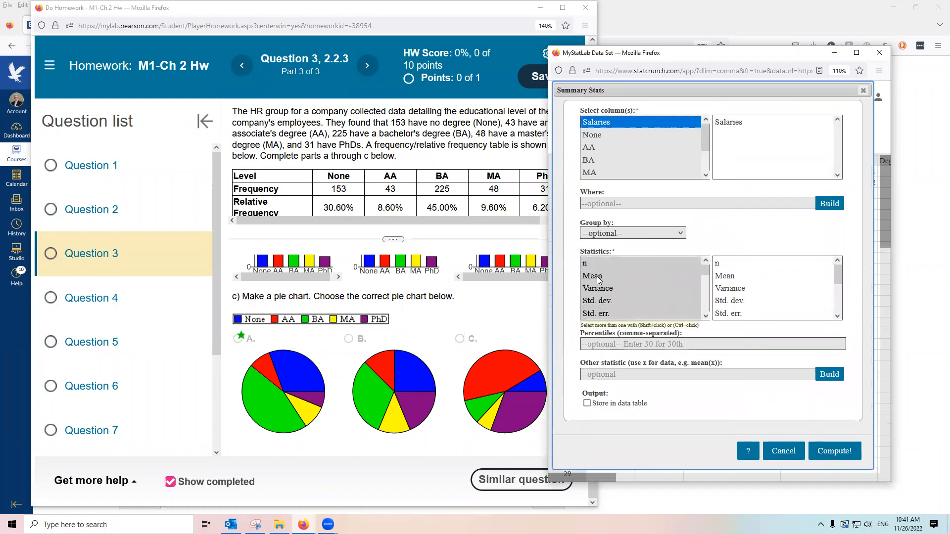
Add Sum, IQR, Unadj. variance, Unadj. std. dev., Coef. of var., Skewness, Kurtosis and Mode to the statistics selected for Salaries.
scroll(614, 286, "down", 3)
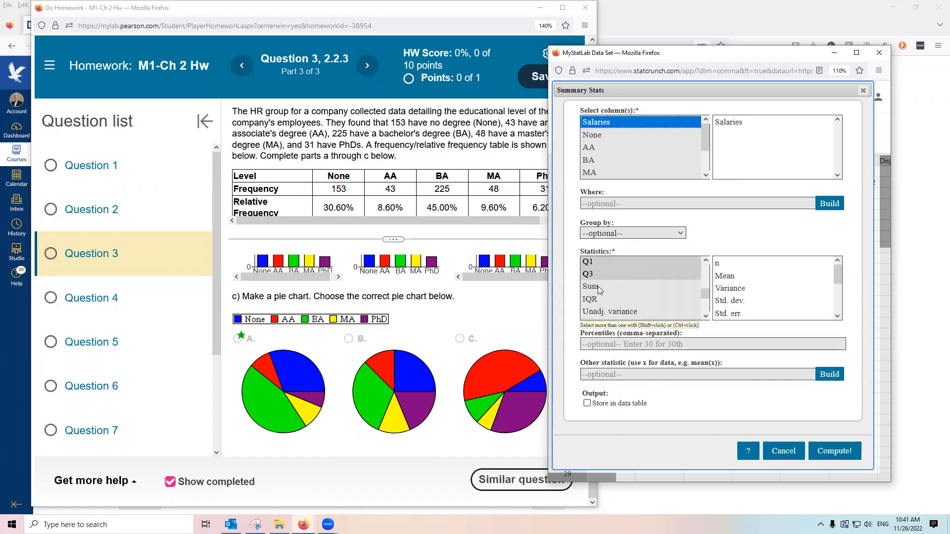
left_click(599, 288, "shift")
left_click(600, 300, "shift")
left_click(601, 312, "shift")
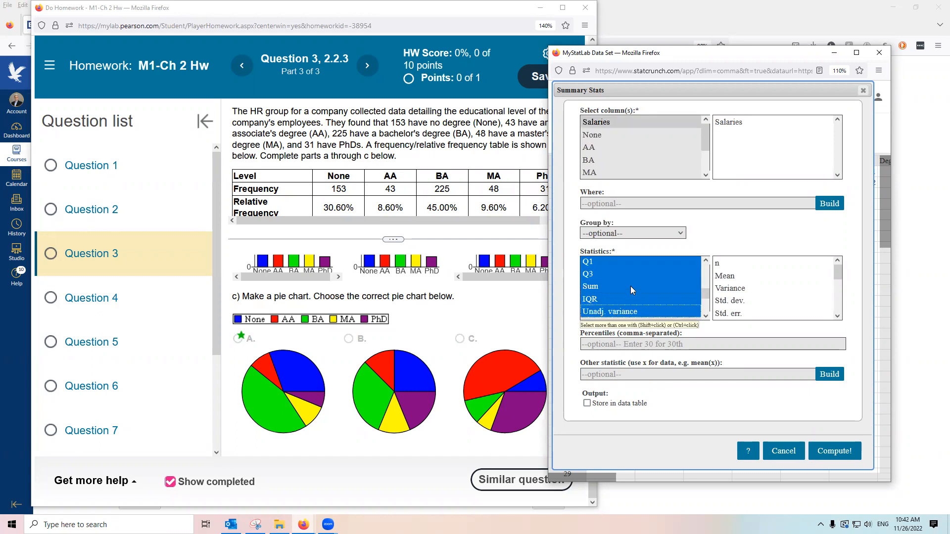
scroll(628, 286, "down", 2)
left_click(613, 269, "shift")
left_click(610, 281, "shift")
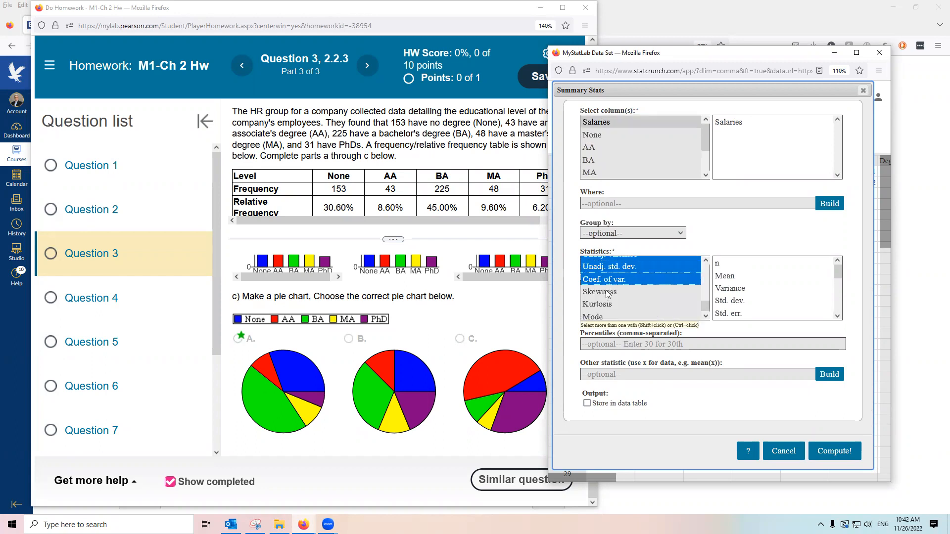
left_click(607, 292, "shift")
left_click(605, 303, "shift")
left_click(606, 317, "shift")
scroll(644, 292, "up", 8)
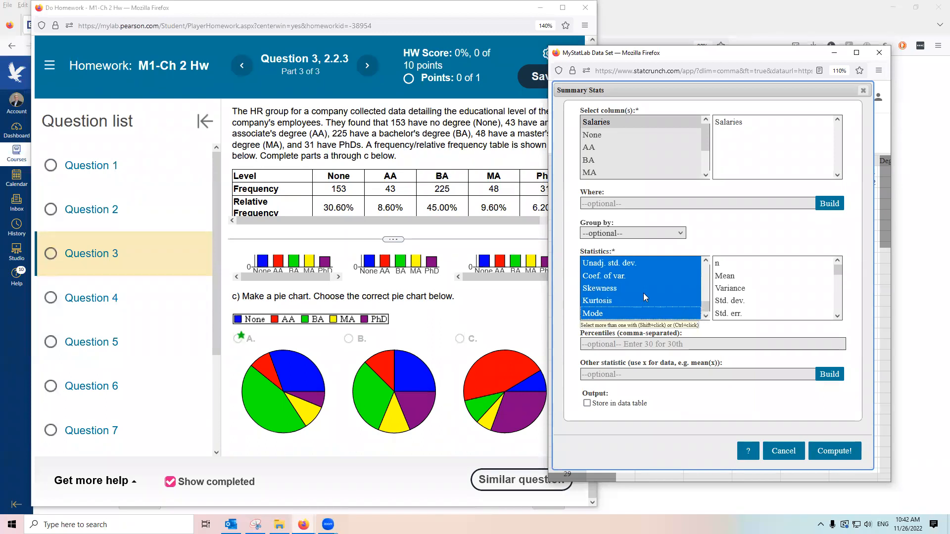
Compute the Salaries summary statistics and widen the StatCrunch window to show more of the results.
scroll(645, 288, "down", 3)
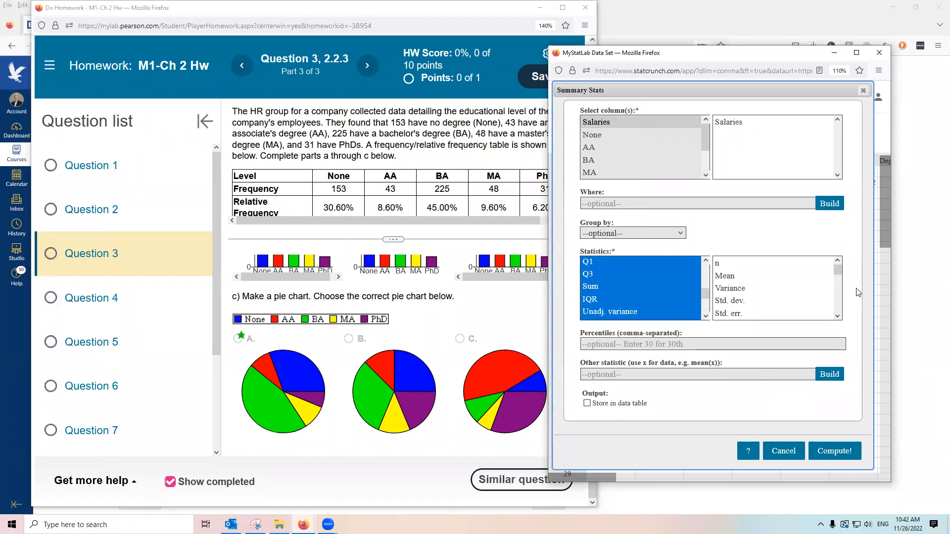
scroll(800, 292, "down", 5)
left_click(845, 455)
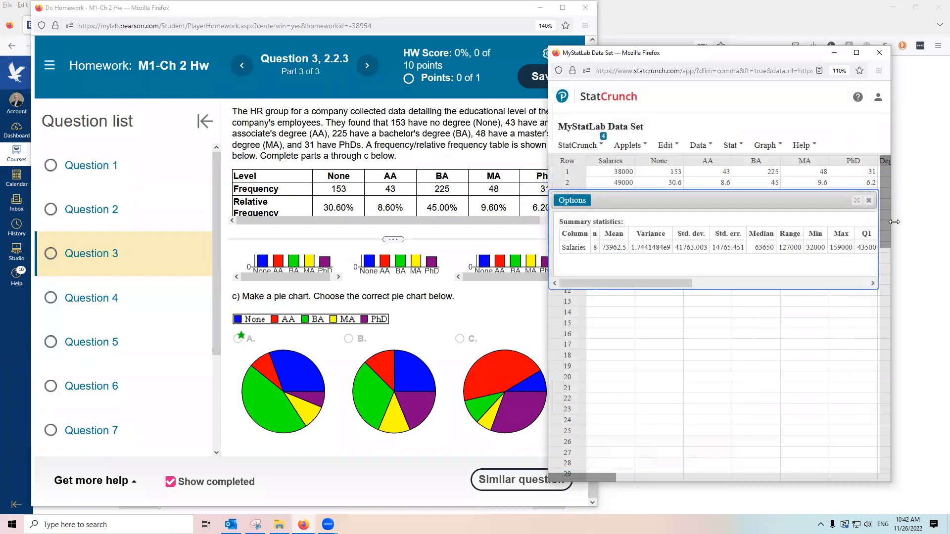
left_click_drag(895, 222, 932, 223)
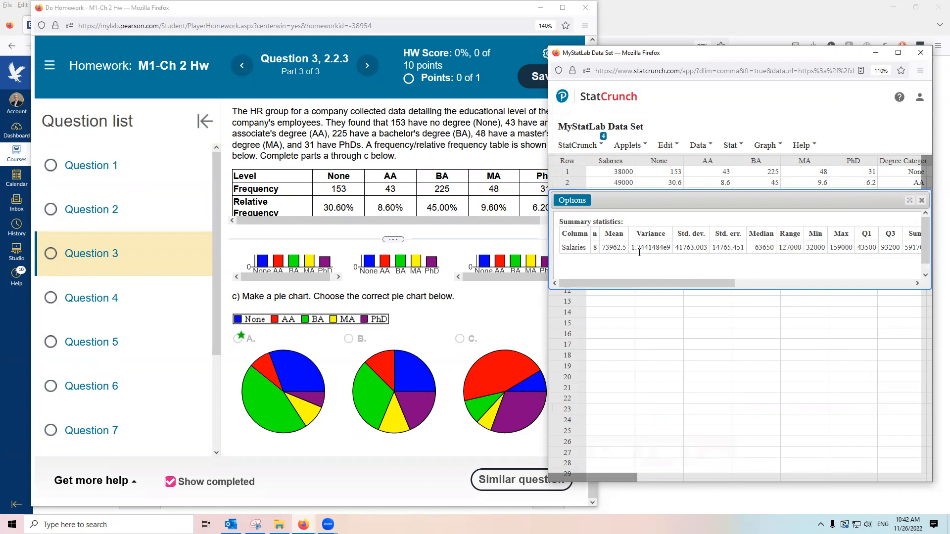
Review the Salaries results, from n and the mean through the standard deviation to Q3.
left_click_drag(604, 246, 627, 246)
double_click(596, 247)
left_click_drag(675, 247, 896, 248)
left_click_drag(714, 284, 658, 286)
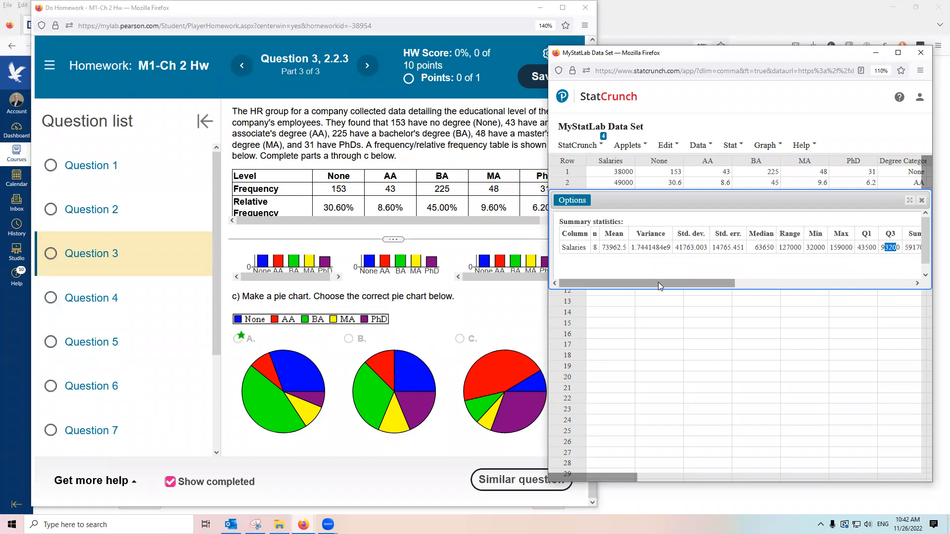
Handwrite the notes "Data in Columns" and "STAT → Summary Stat → Columns" above the data table.
left_click(677, 49)
mouse_move(670, 91)
left_mouse_down()
mouse_move(671, 102)
mouse_move(741, 104)
mouse_move(813, 83)
mouse_move(864, 96)
mouse_move(859, 104)
left_mouse_up()
mouse_move(693, 115)
left_mouse_down()
mouse_move(676, 128)
mouse_move(714, 130)
mouse_move(731, 116)
mouse_move(834, 132)
mouse_move(898, 121)
left_mouse_up()
left_click_drag(832, 144, 853, 143)
mouse_move(863, 132)
left_mouse_down()
mouse_move(856, 144)
mouse_move(900, 143)
mouse_move(925, 130)
mouse_move(886, 163)
left_mouse_up()
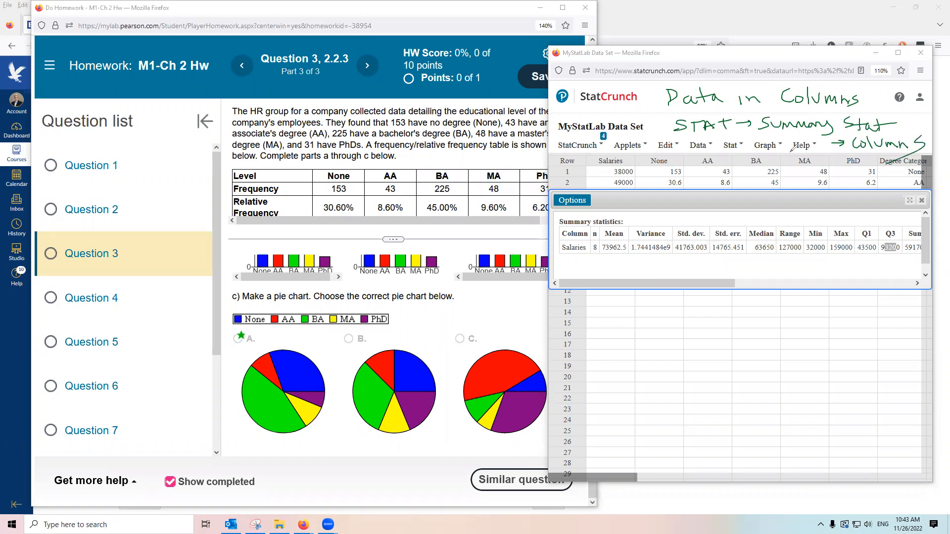
Clear the handwritten notes, close the StatCrunch window and widen the homework window.
left_click(806, 55)
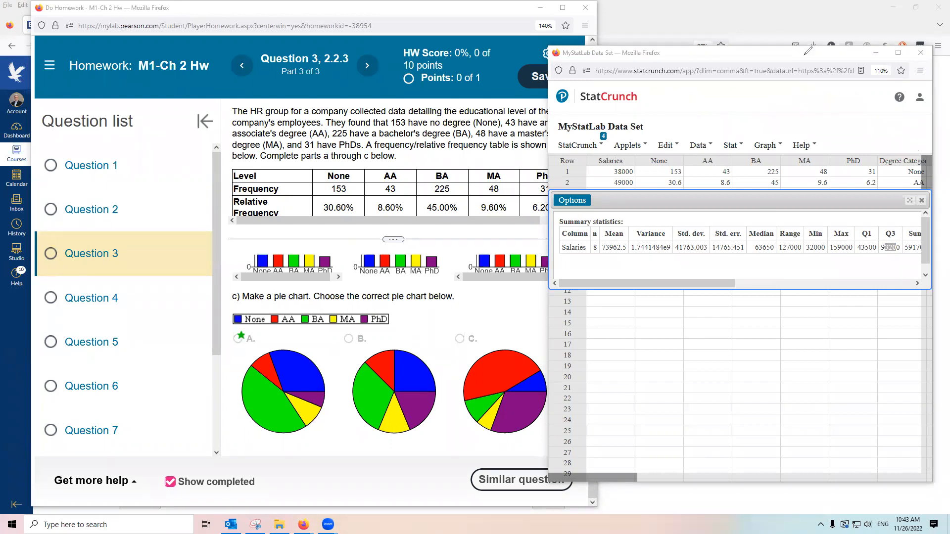
left_click(920, 53)
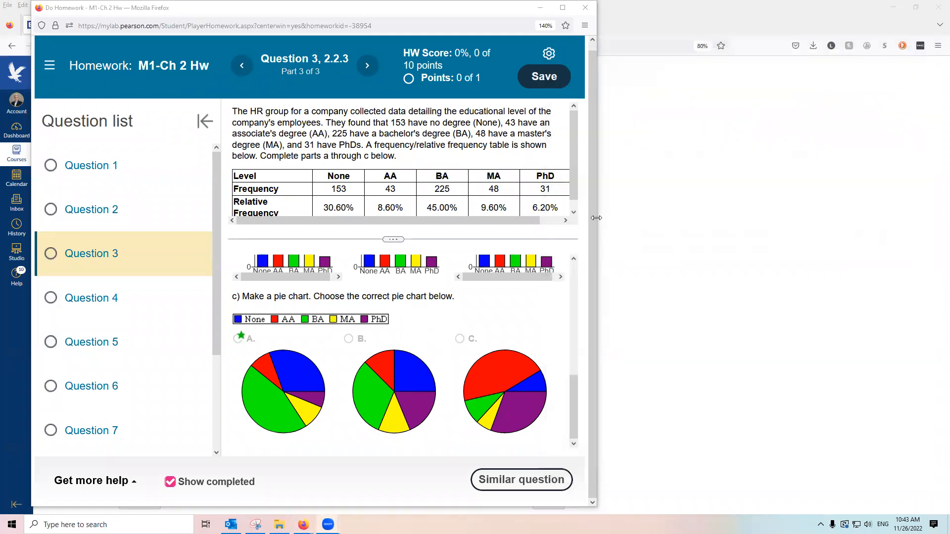
left_click_drag(596, 217, 806, 218)
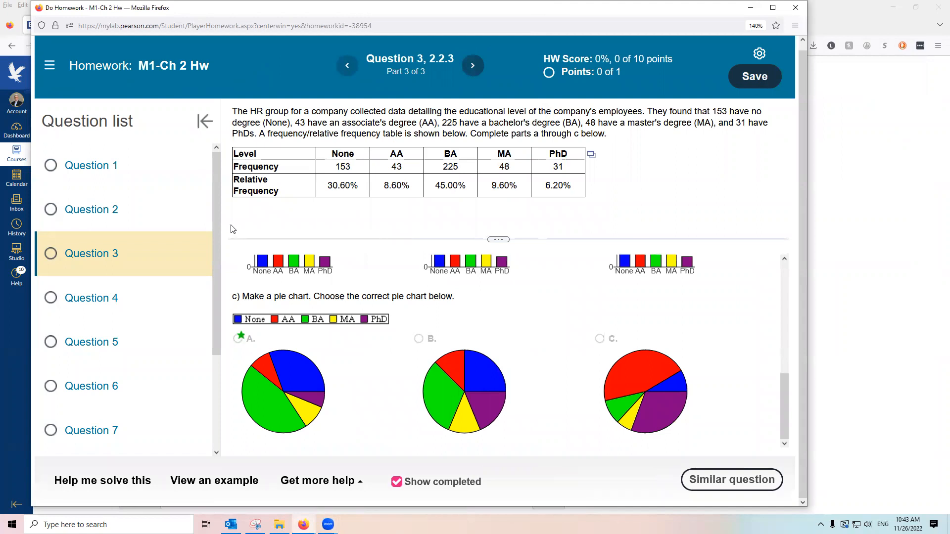
Look through homework Questions 4, 5, 6 and 7, including the stacked bar chart part of Question 6.
left_click(120, 297)
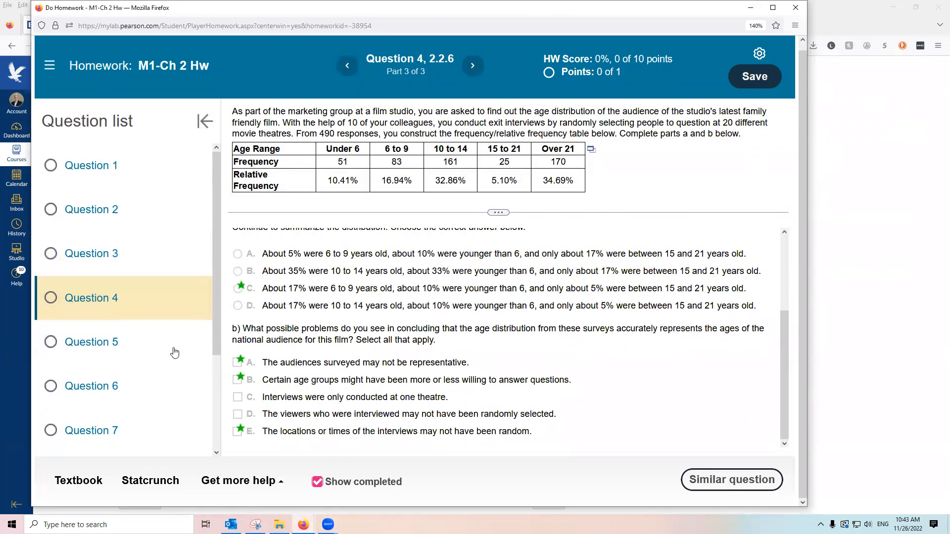
left_click(123, 343)
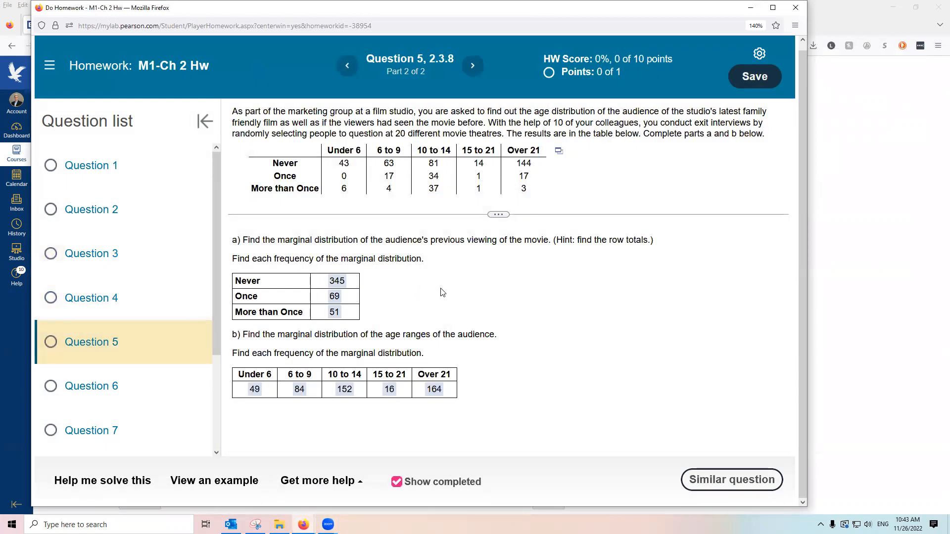
left_click(122, 389)
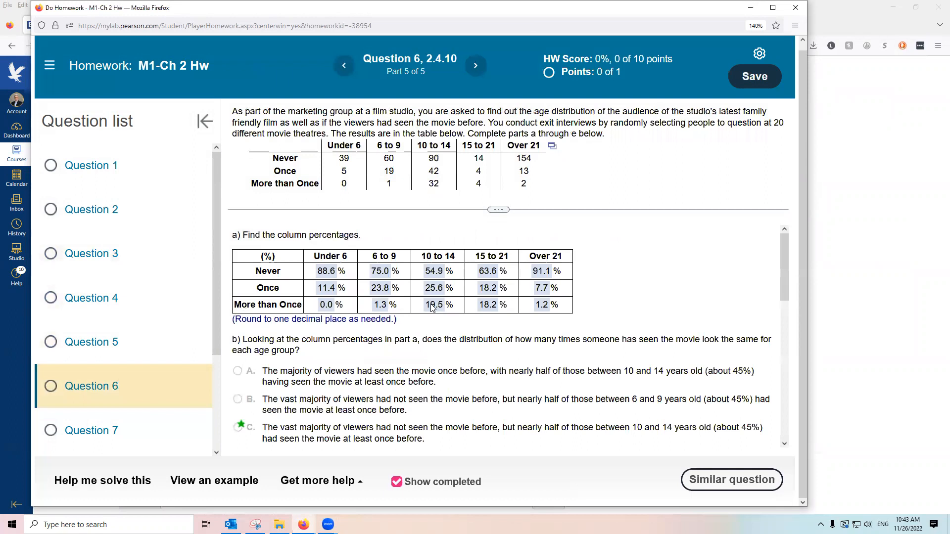
scroll(460, 316, "down", 5)
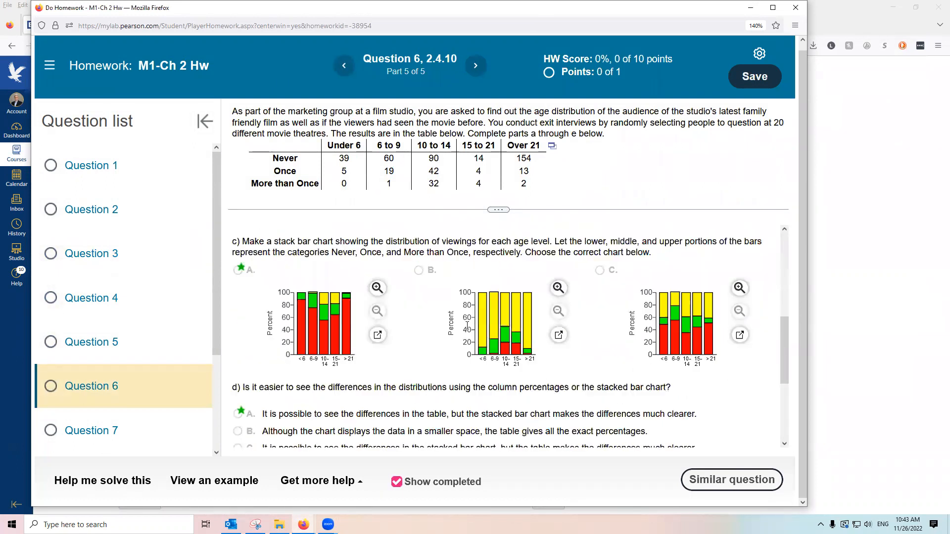
scroll(467, 326, "down", 3)
left_click(132, 431)
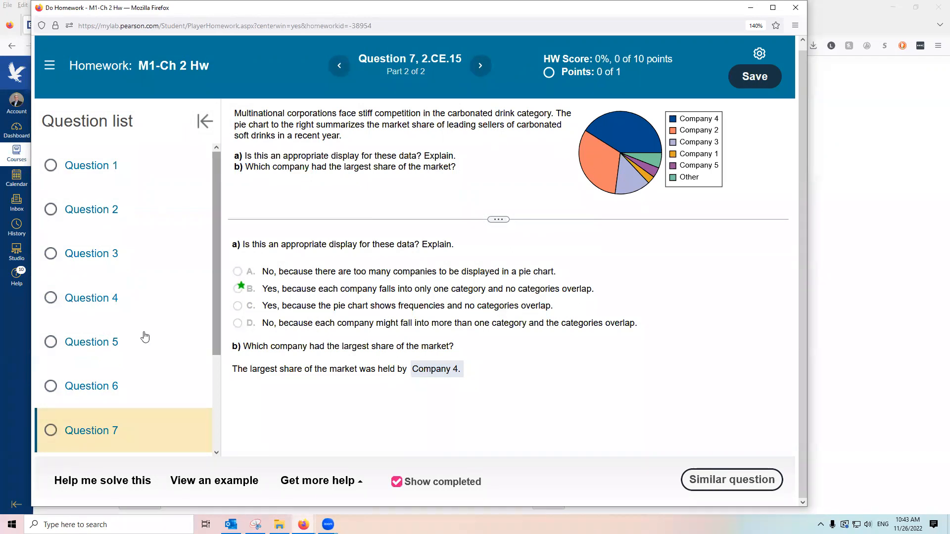
Return to Question 6 and highlight part c's request for a stack bar chart showing the distribution.
left_click(113, 386)
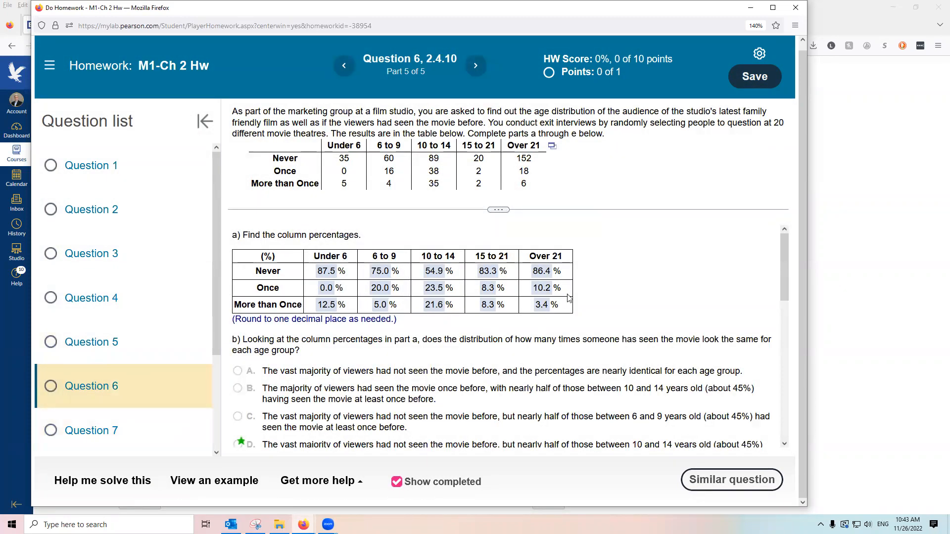
scroll(579, 281, "down", 6)
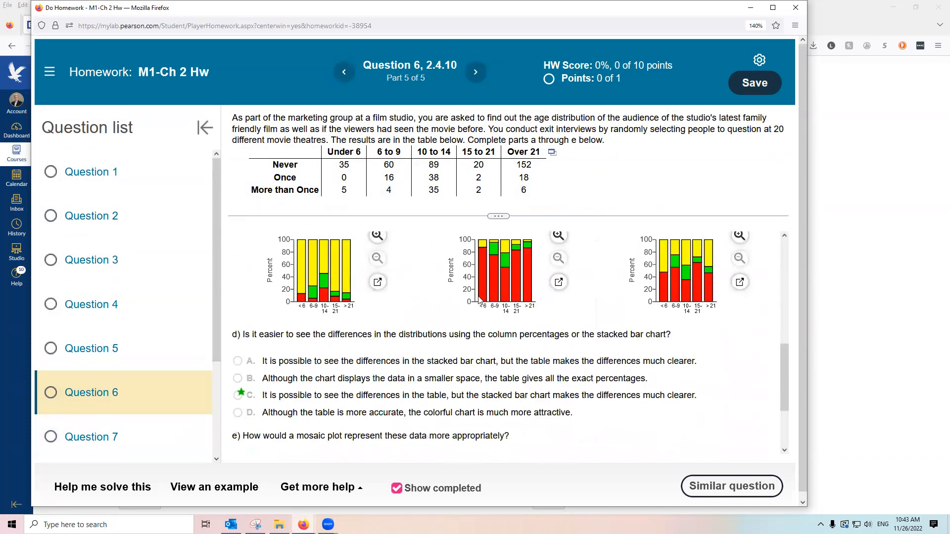
scroll(409, 318, "up", 2)
scroll(409, 317, "up", 2)
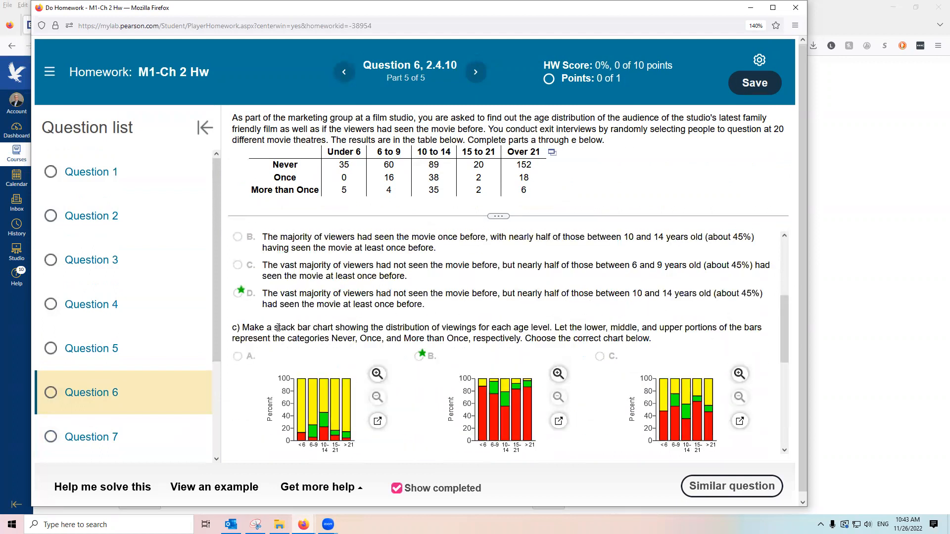
left_click_drag(265, 328, 432, 328)
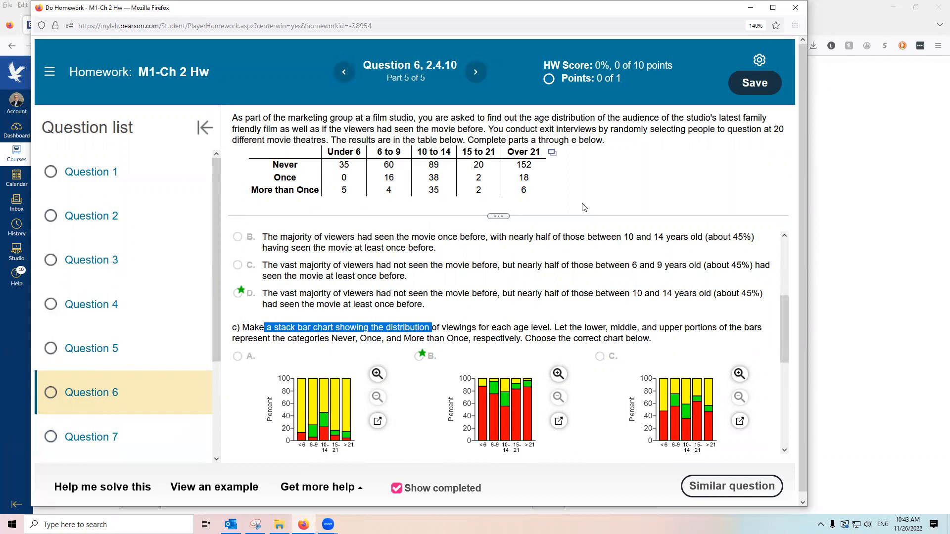
Open Question 6's movie viewing table in StatCrunch and widen the data window.
left_click(552, 154)
left_click(587, 177)
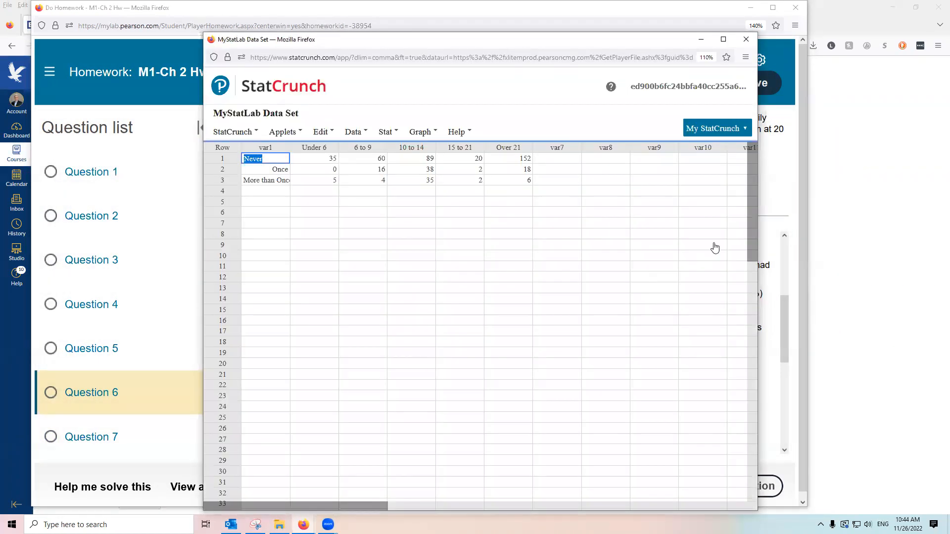
left_click_drag(757, 230, 887, 232)
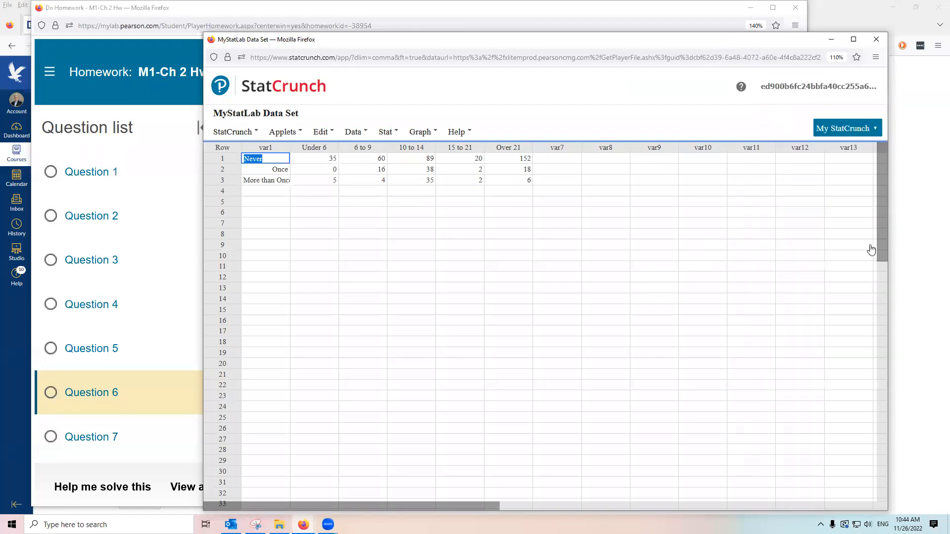
Select the movie viewing data from var1 through Over 21 and open the Transpose columns setup.
left_click(831, 277)
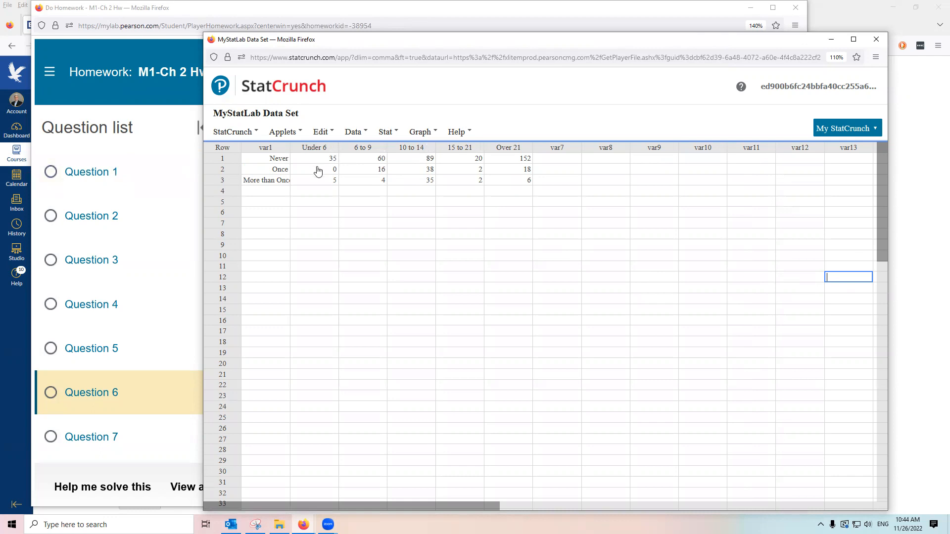
left_click_drag(275, 158, 512, 184)
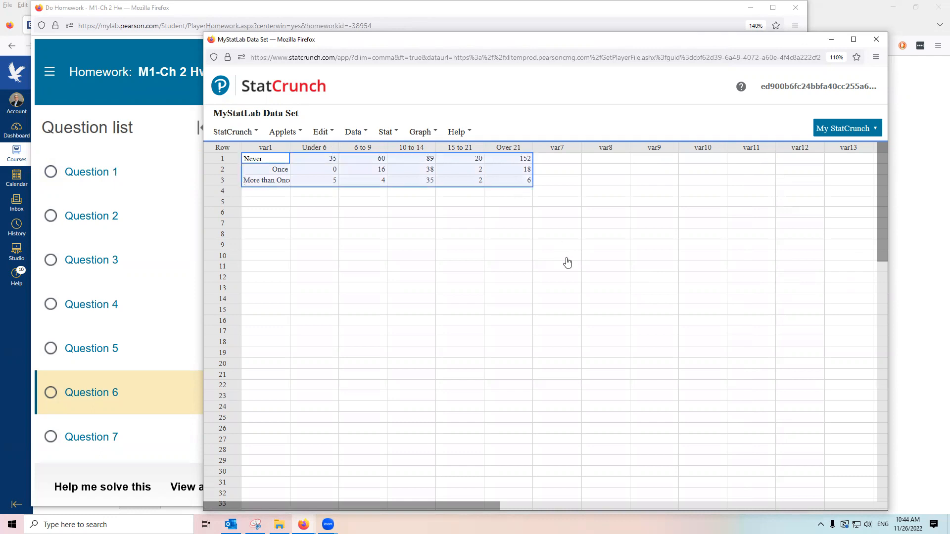
left_click(351, 132)
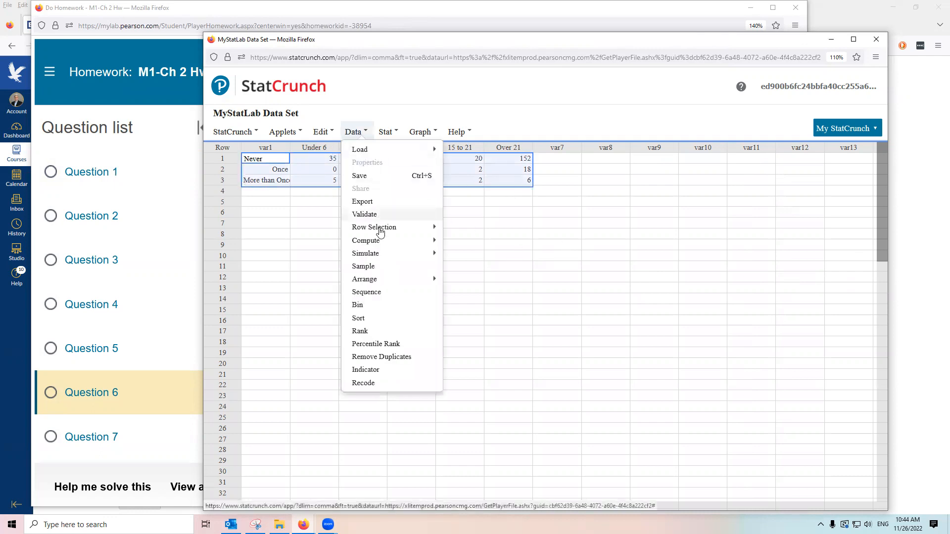
mouse_move(394, 278)
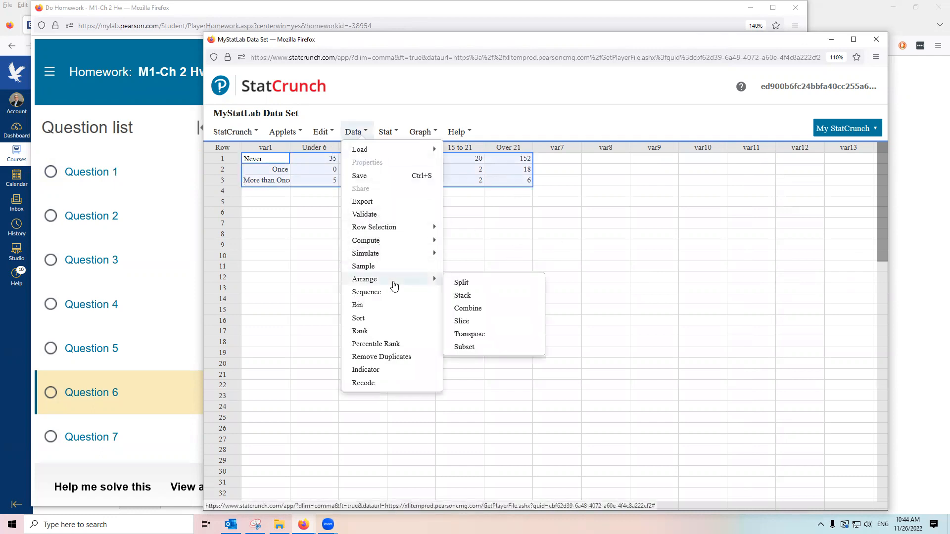
left_click(488, 336)
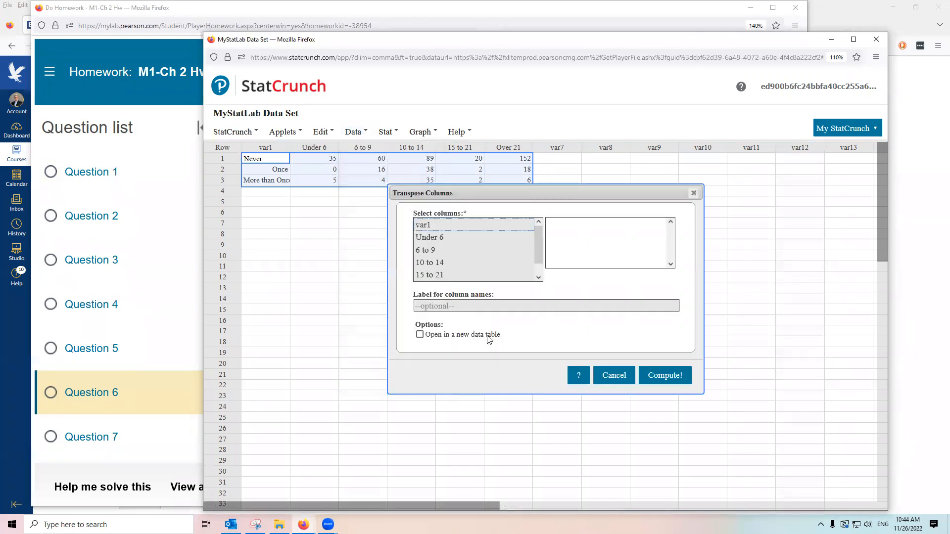
left_click(656, 379)
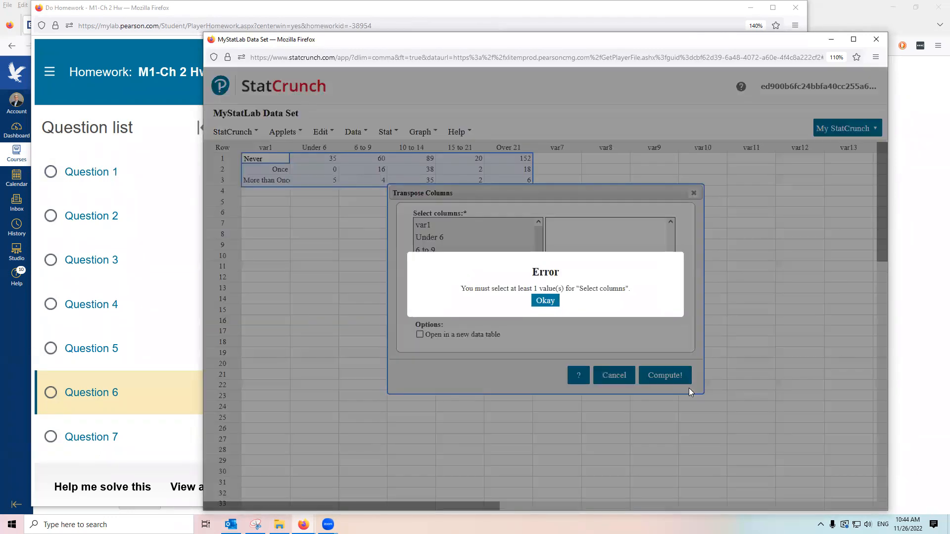
left_click(556, 301)
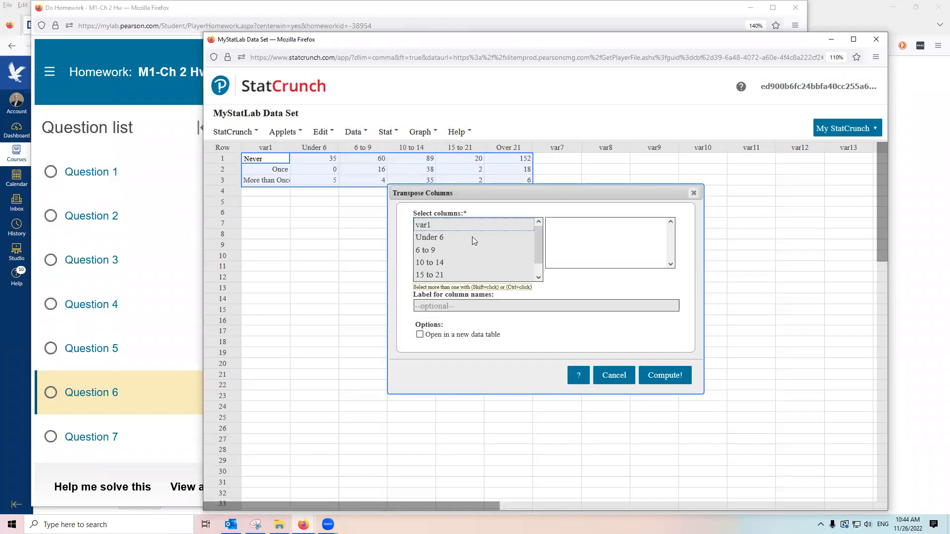
Transpose var1, Under 6, 6 to 9, 10 to 14, 15 to 21 and Over 21 within the same data table.
left_click(455, 228)
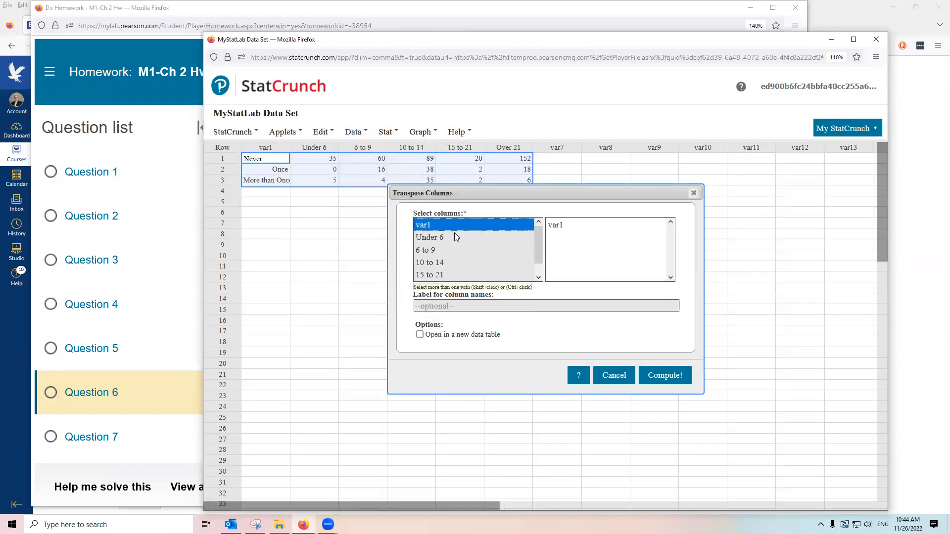
left_click_drag(452, 237, 450, 276)
scroll(479, 257, "down", 1)
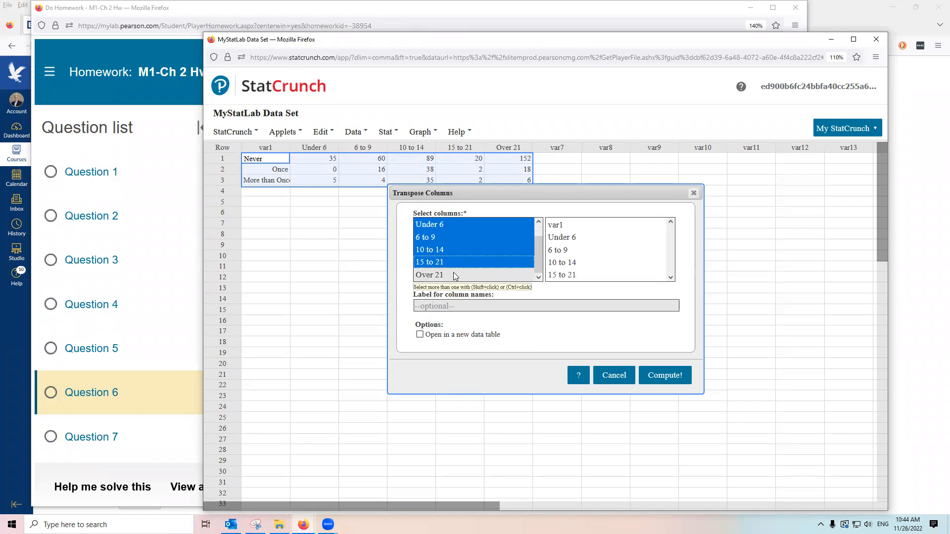
left_click(461, 275, "shift")
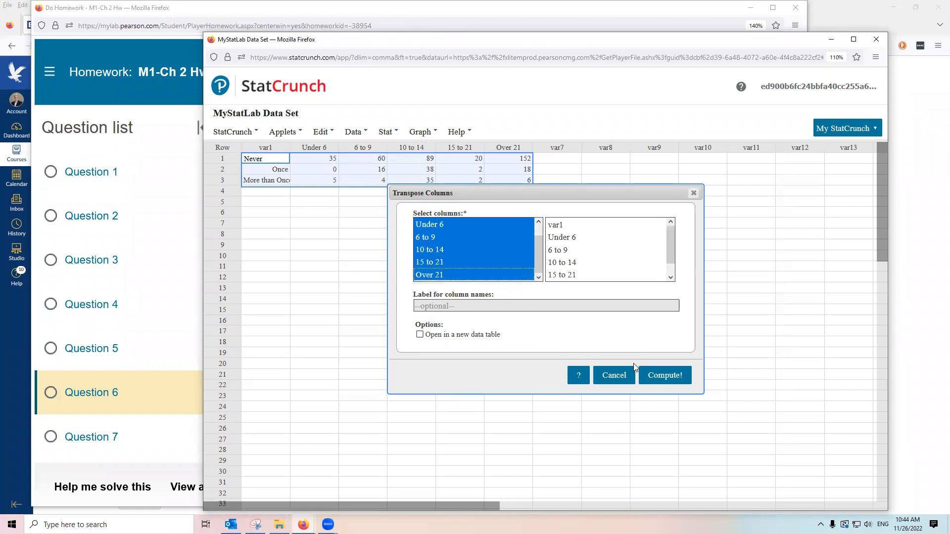
left_click(665, 379)
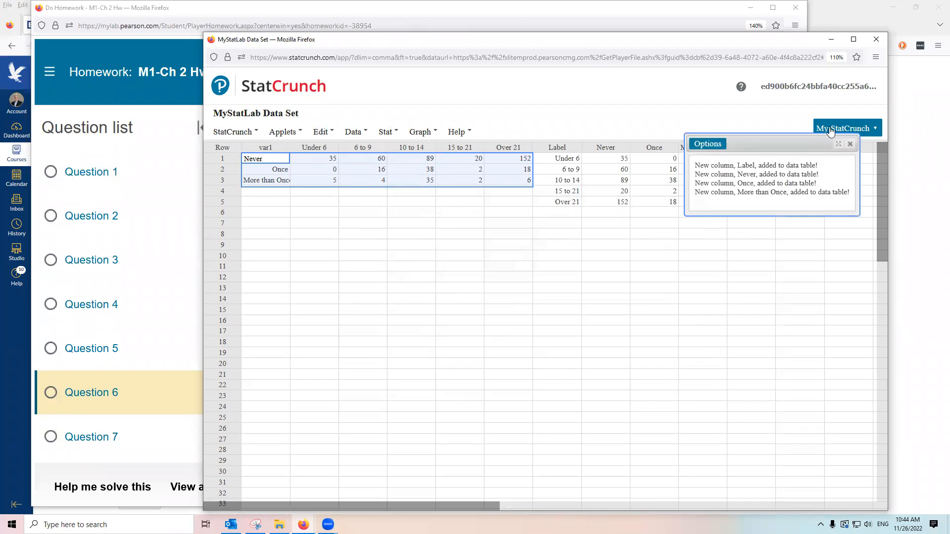
left_click(757, 280)
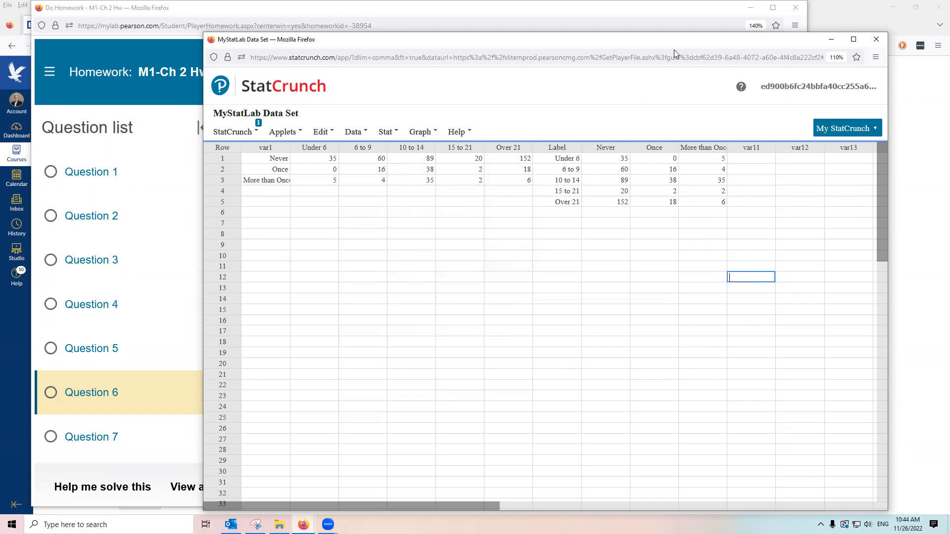
Circle the transposed table with the pen, and open the Columns chart setup, moving it away from that table.
left_click(889, 156)
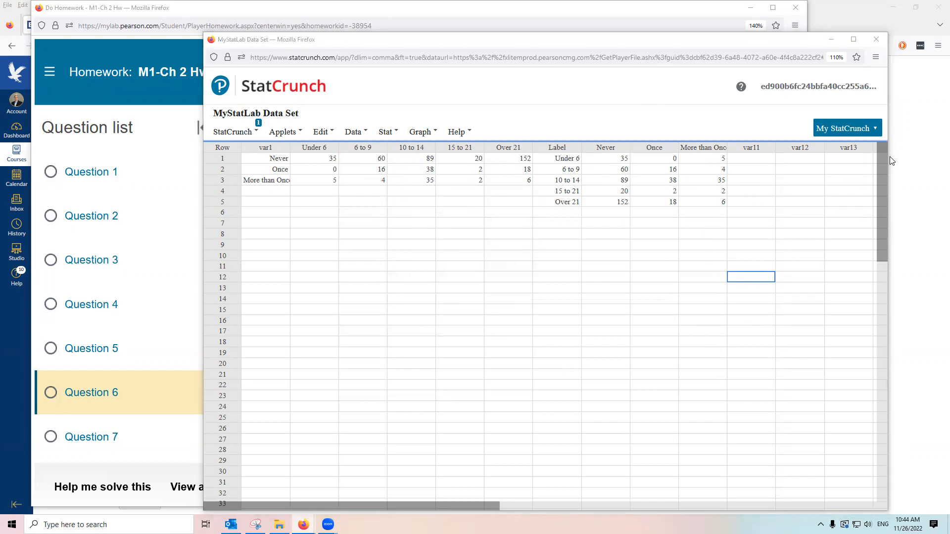
mouse_move(572, 133)
left_mouse_down()
mouse_move(538, 164)
mouse_move(562, 218)
mouse_move(705, 219)
mouse_move(745, 178)
mouse_move(693, 125)
mouse_move(513, 141)
left_mouse_up()
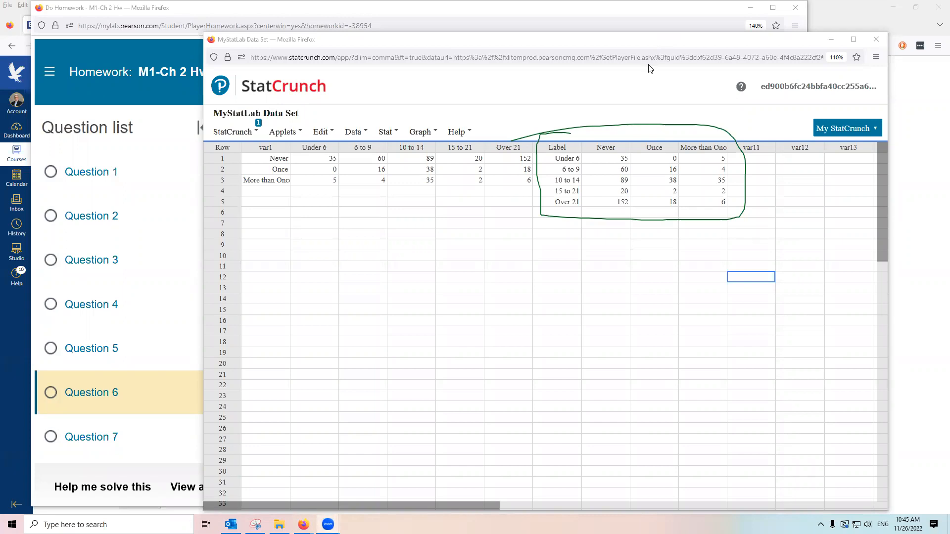
left_click(420, 132)
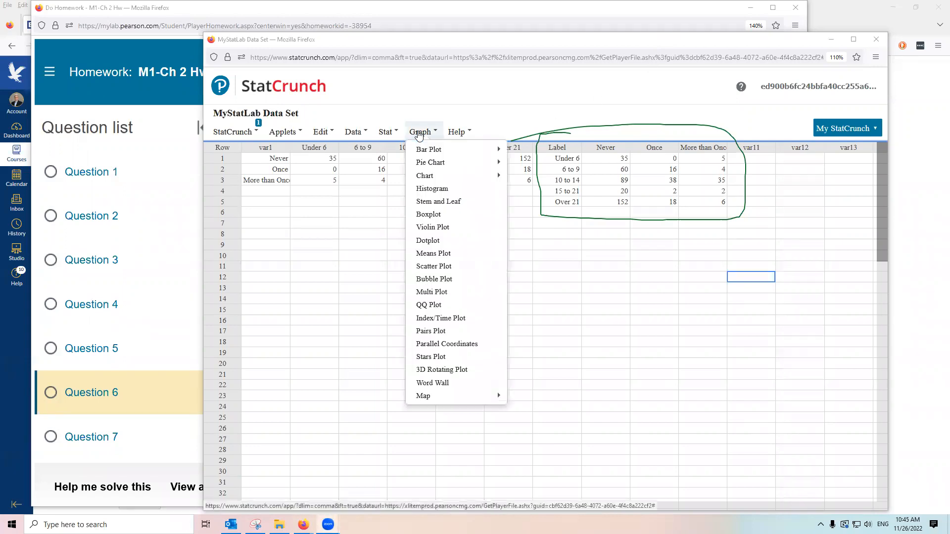
mouse_move(484, 177)
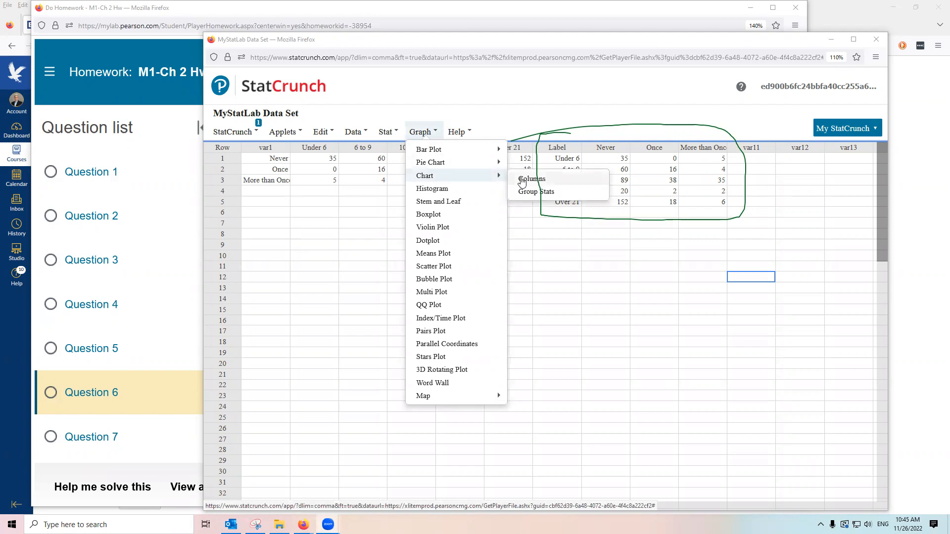
left_click(523, 180)
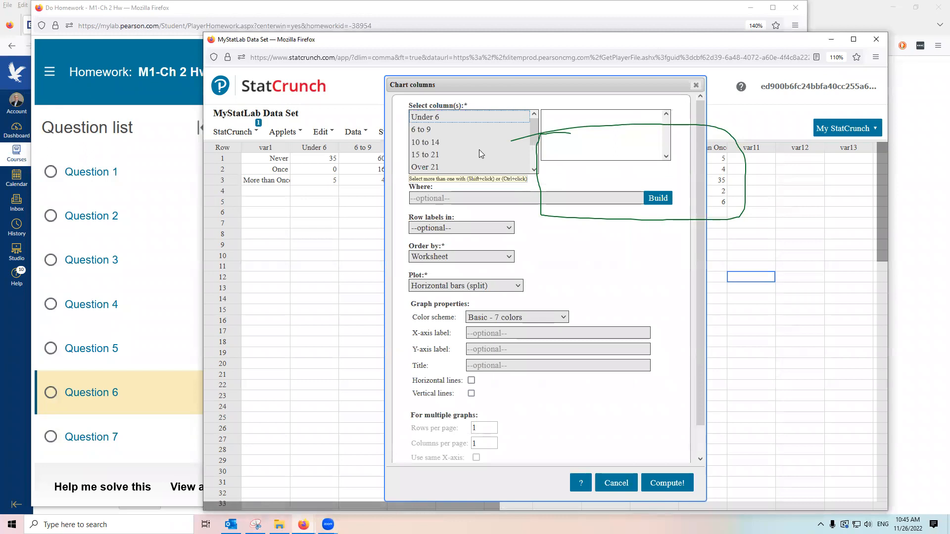
scroll(474, 149, "down", 1)
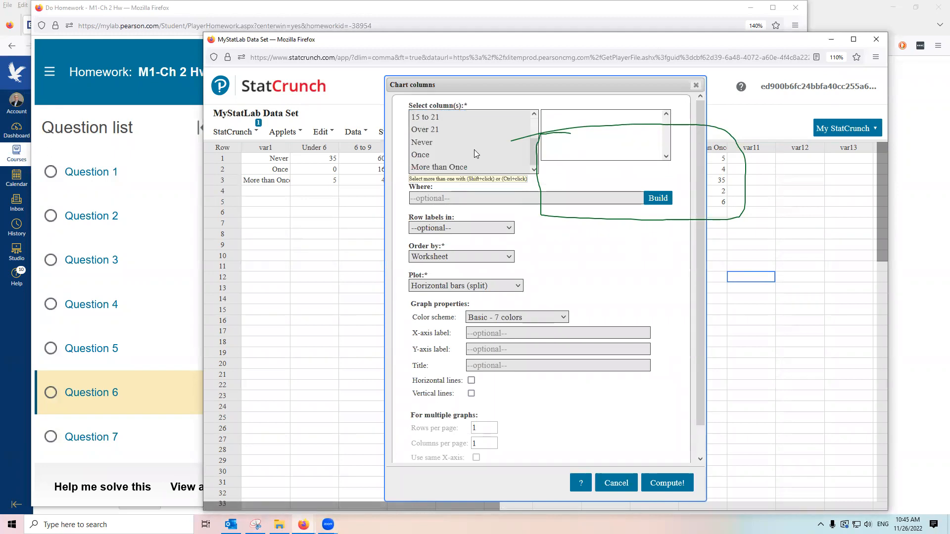
scroll(473, 149, "down", 1)
left_click_drag(490, 87, 365, 80)
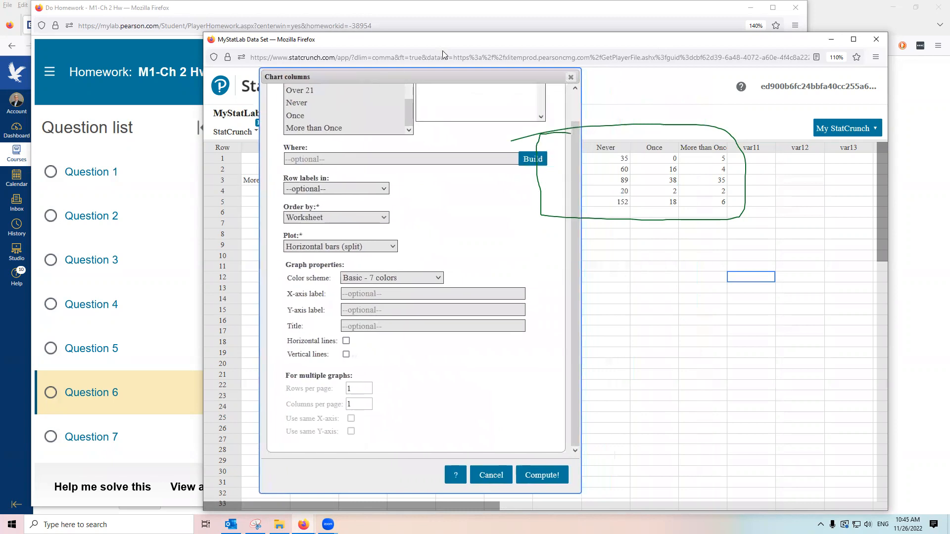
Clear the pen circle and narrow the Chart columns dialog to uncover the transposed table's Label column.
left_click(443, 51)
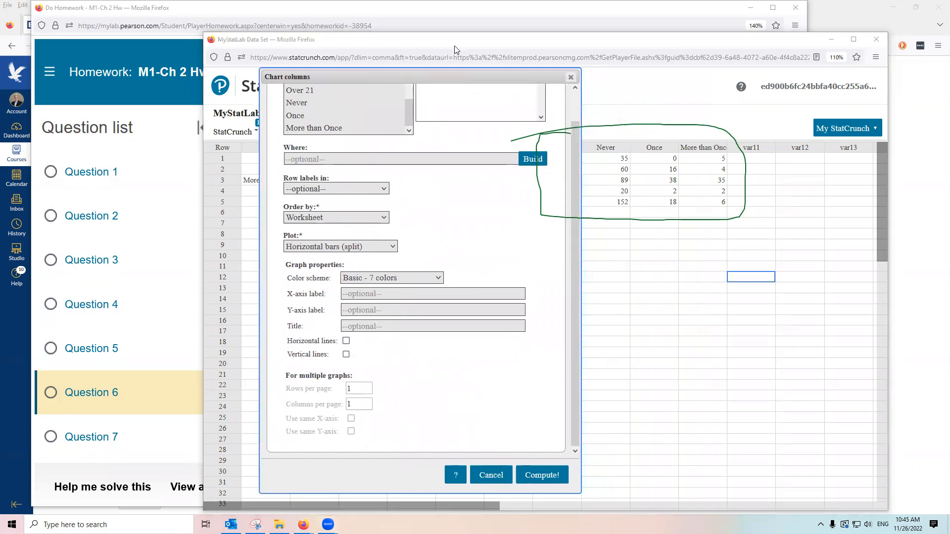
left_click(455, 47)
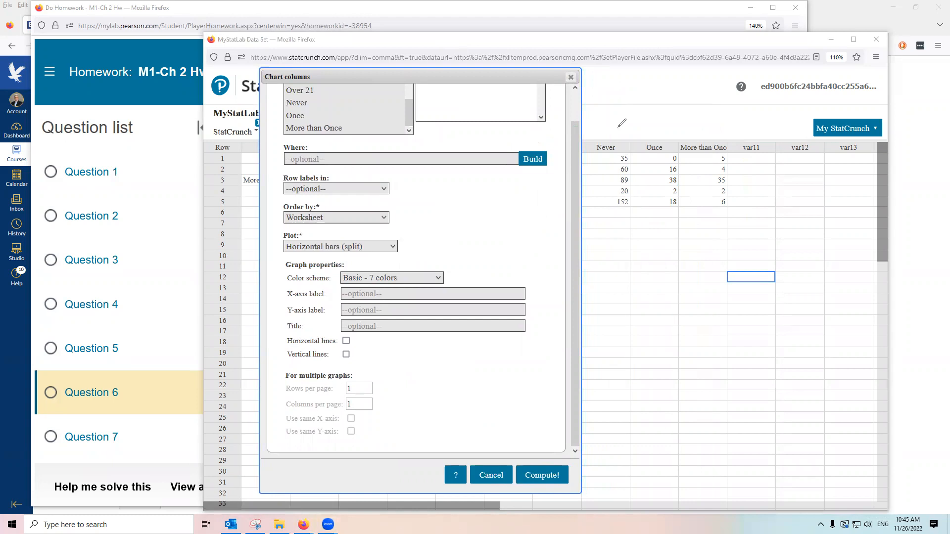
left_click_drag(613, 138, 608, 139)
left_click_drag(582, 110, 507, 110)
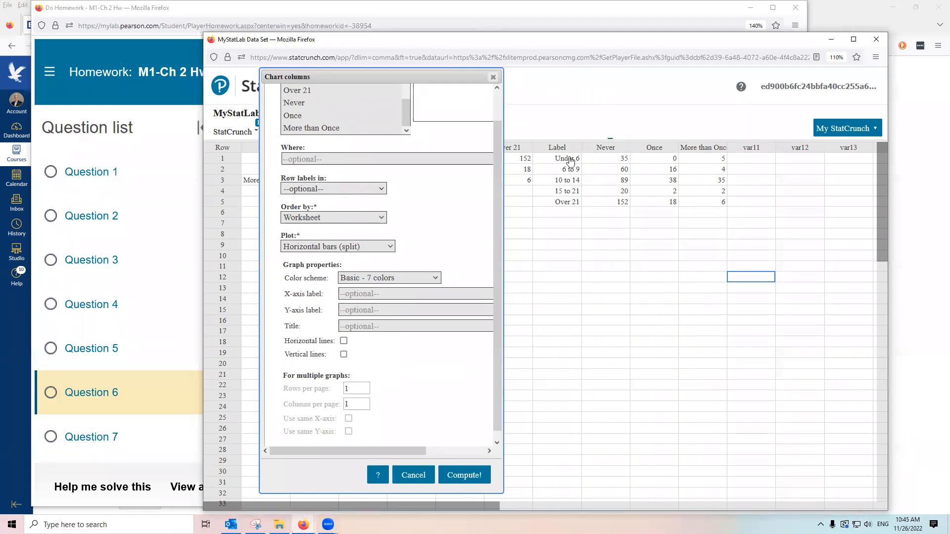
Rename the transposed table's Label column as Age Categories.
left_click(545, 147)
type("A")
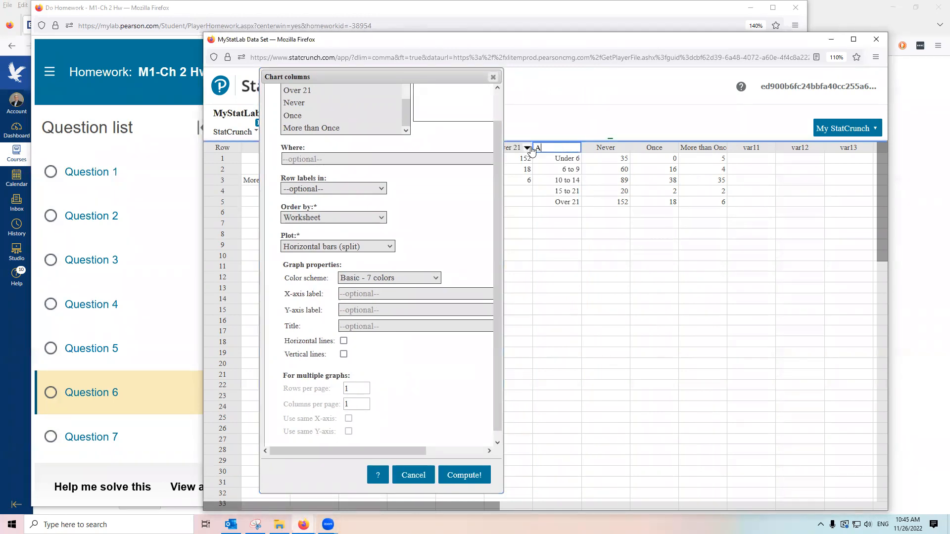
type("ge Categories")
left_click(605, 283)
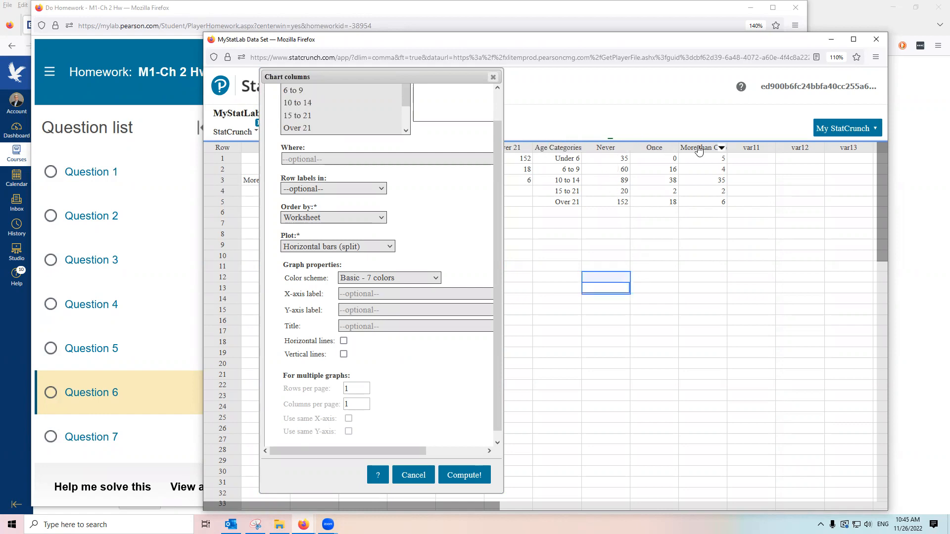
Choose Never, Once and More than Once as the columns to chart.
scroll(331, 104, "down", 2)
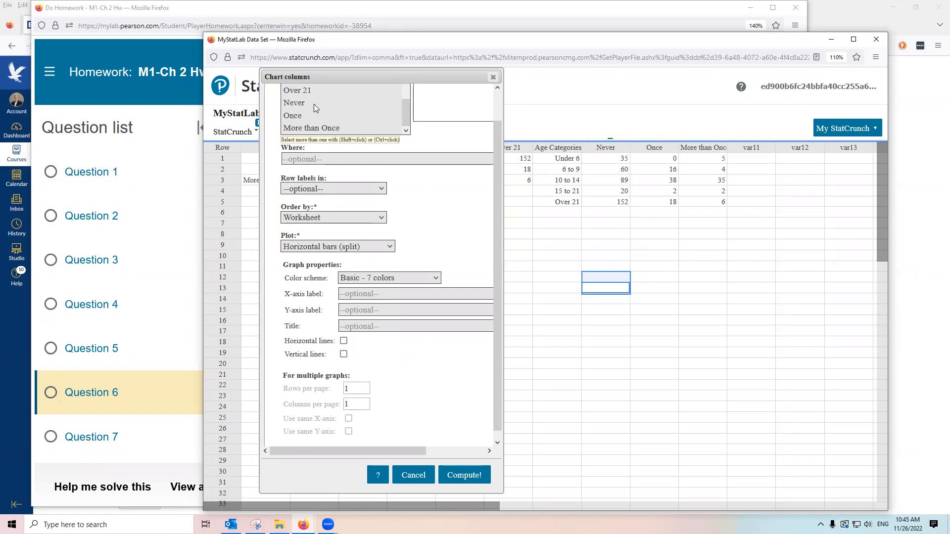
left_click(312, 104)
left_click(307, 115, "shift")
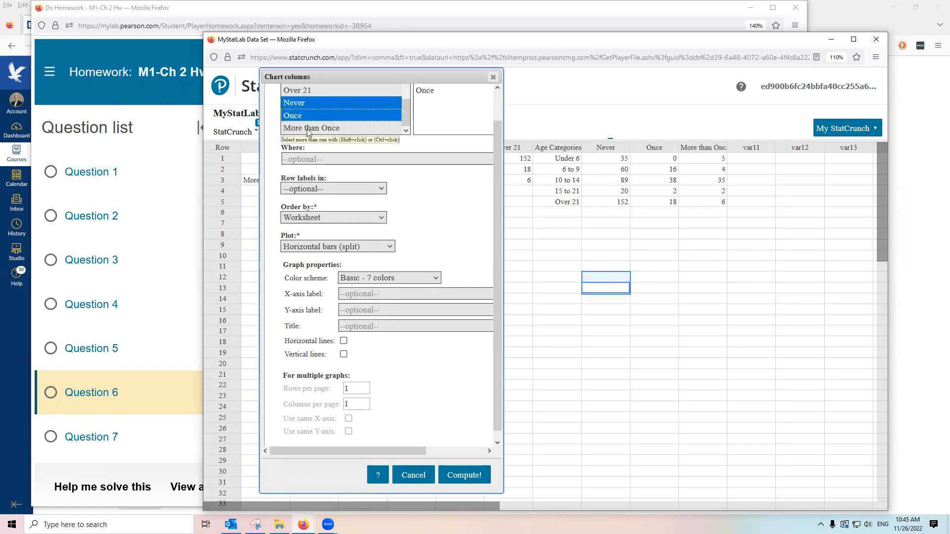
left_click(306, 129, "shift")
scroll(440, 202, "up", 1)
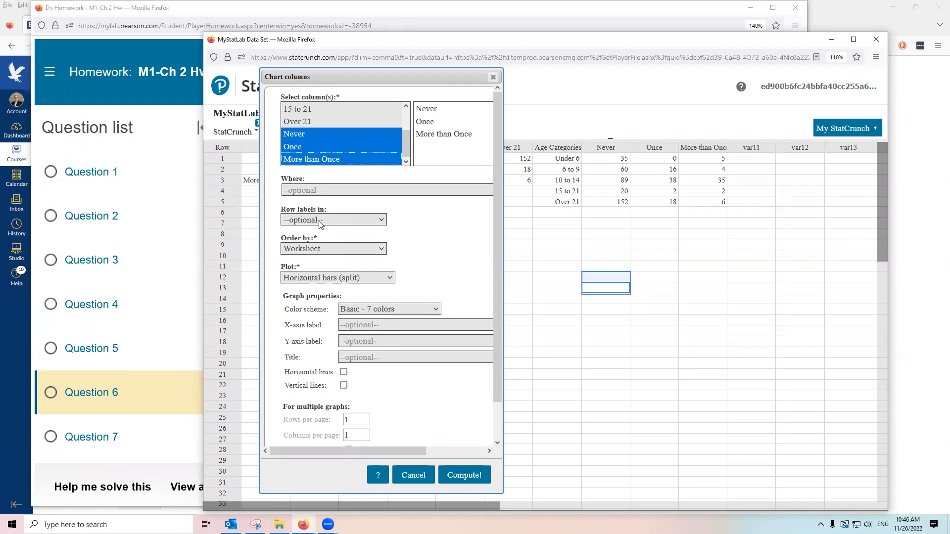
Point out the age groups from Under 6 to Over 21 and use Age Categories for the chart's row labels.
left_click(562, 159)
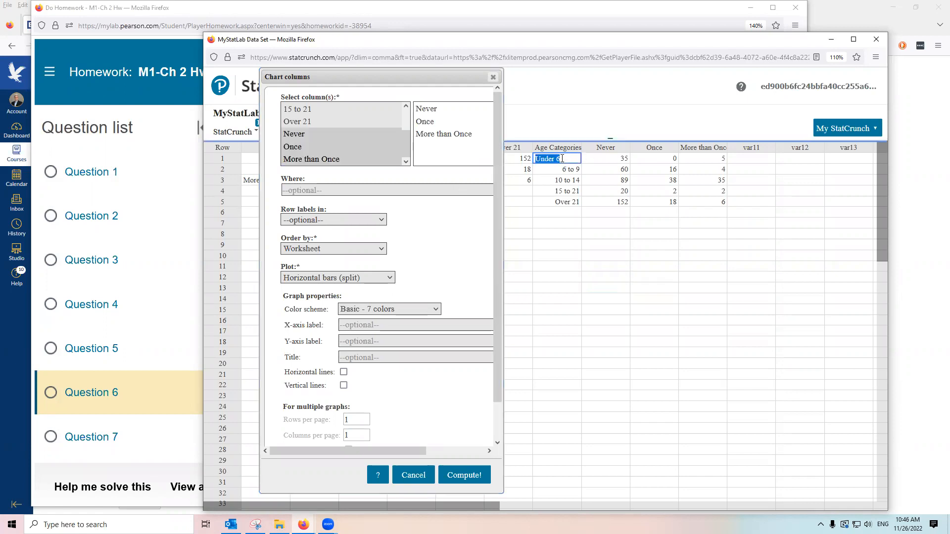
left_click(565, 170)
left_click(565, 181)
left_click(566, 192)
left_click(566, 203)
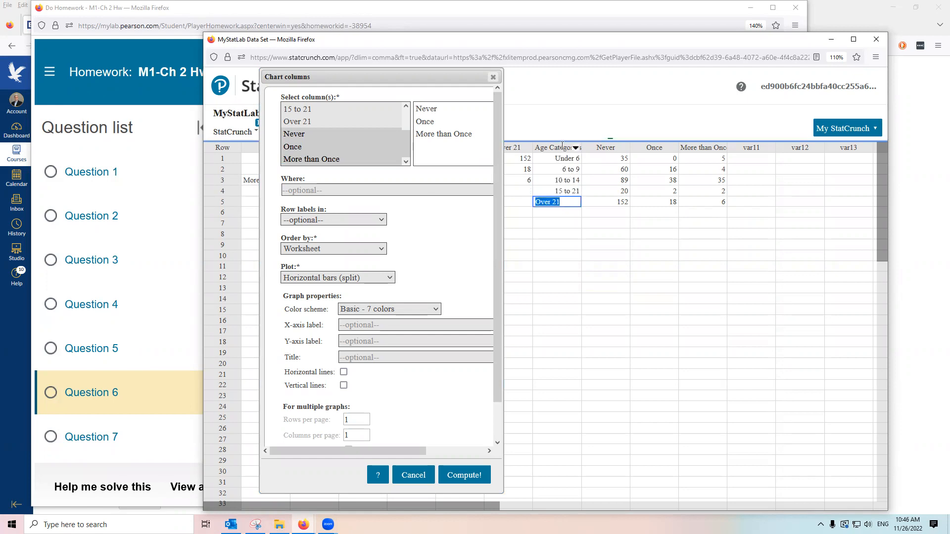
left_click(563, 147)
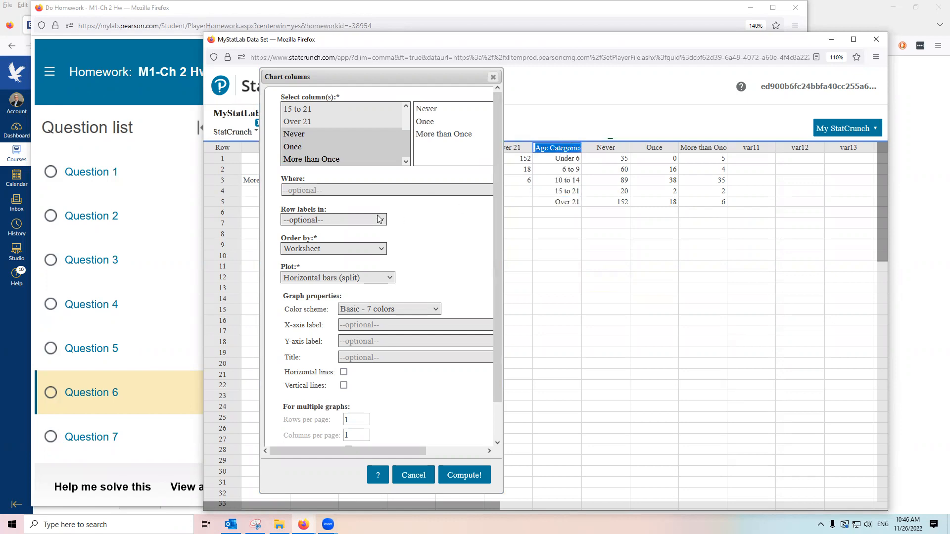
left_click(341, 221)
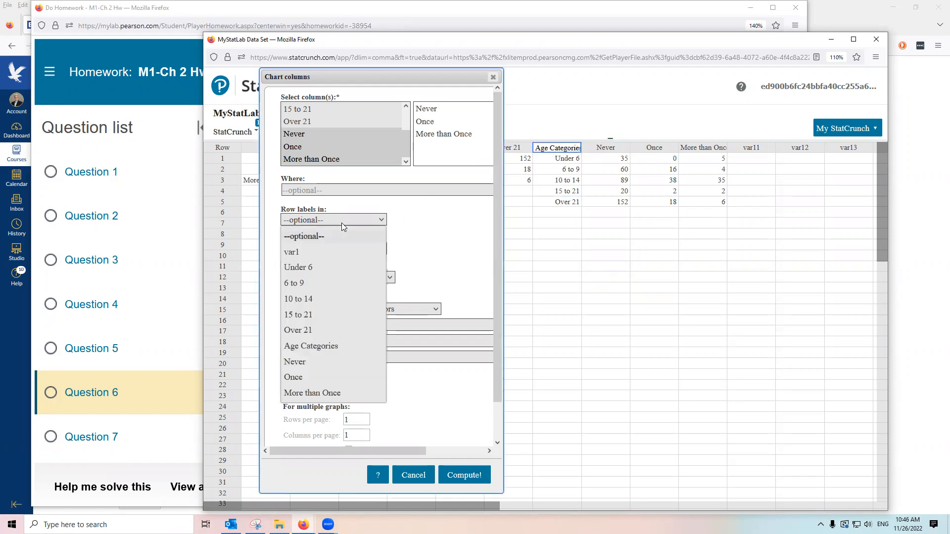
left_click(318, 348)
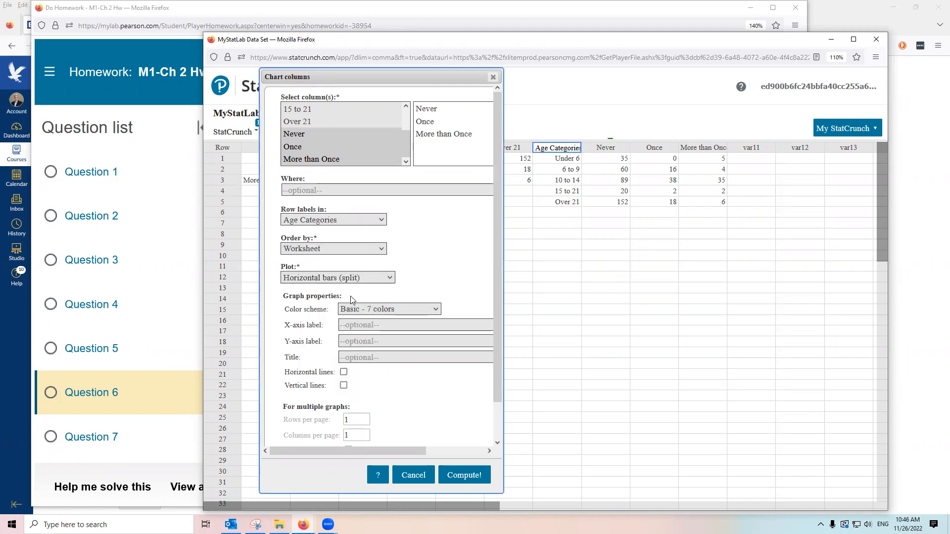
Set the plot type to Vertical bars (stacked) and generate the chart.
left_click(319, 278)
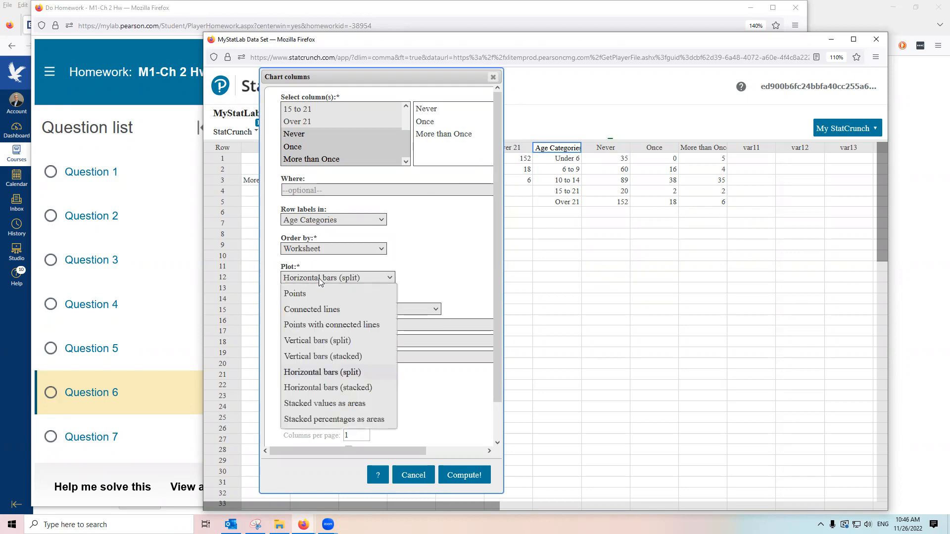
left_click(324, 358)
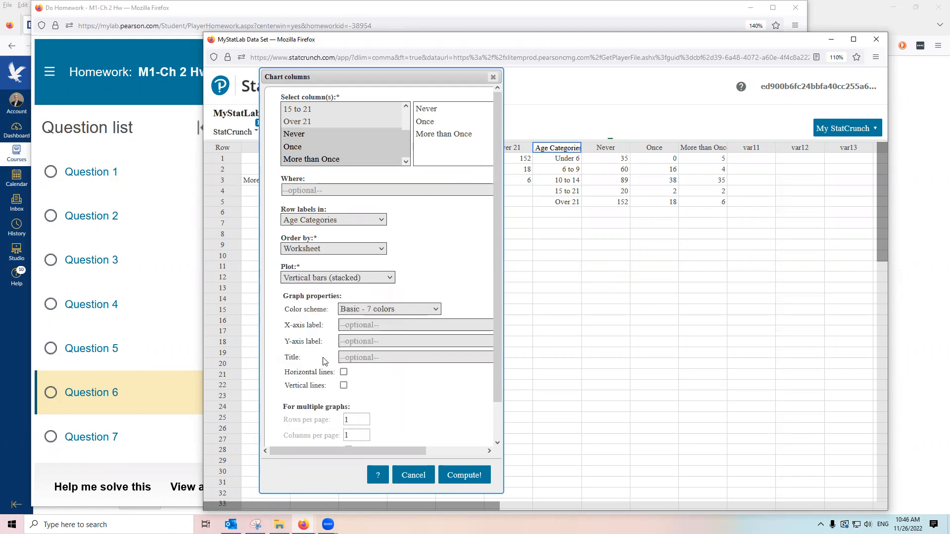
left_click(465, 477)
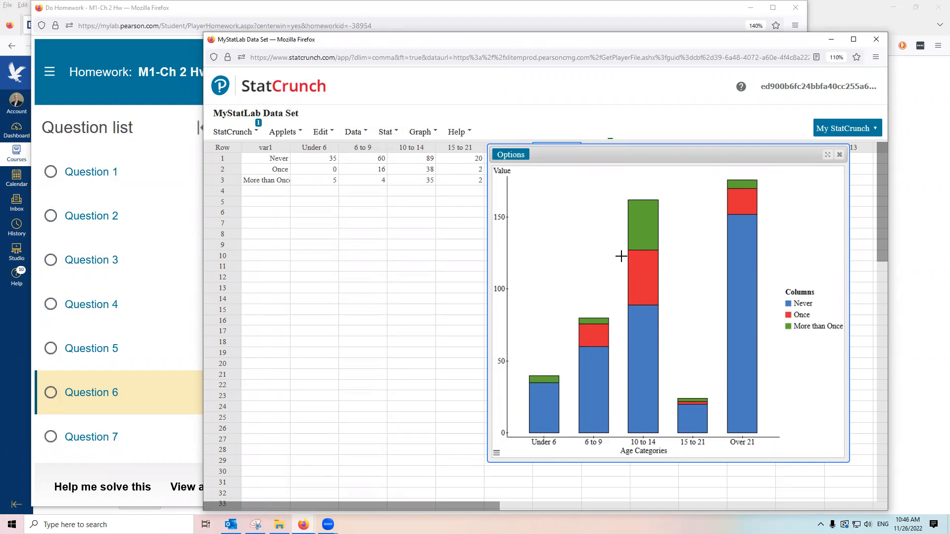
Narrow the StatCrunch window to uncover the question text and bring the homework window to the front.
mouse_move(652, 287)
left_click_drag(201, 203, 474, 213)
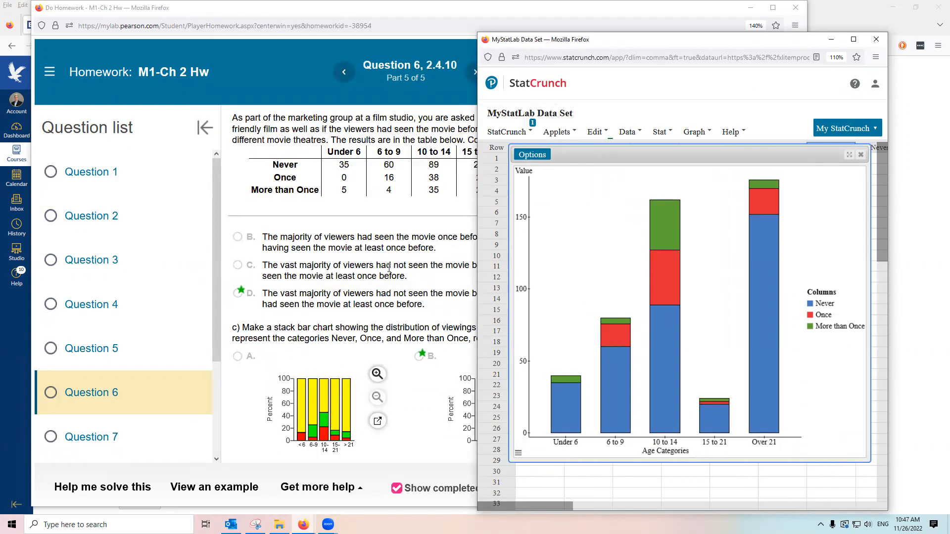
left_click(377, 202)
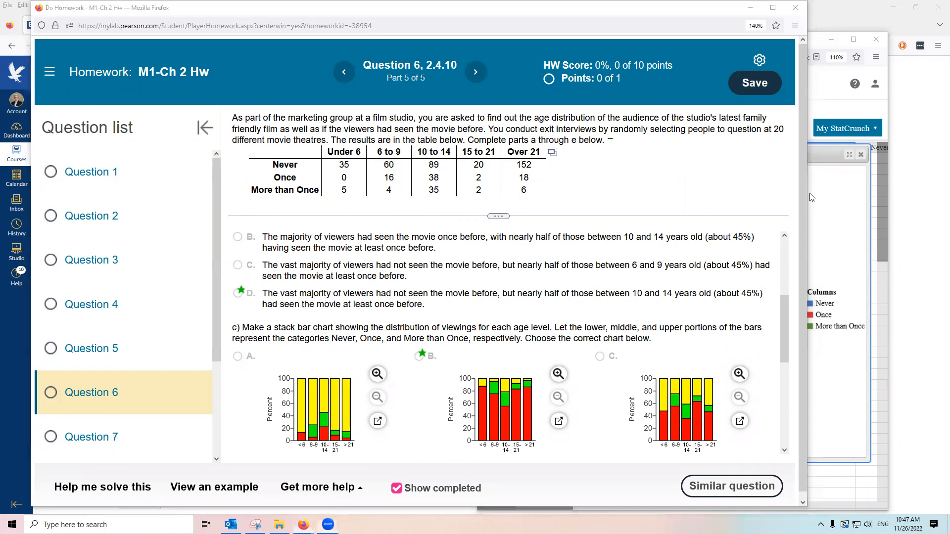
Annotate the Under 6 column to show the Never percentage as 35/40, mark chart A's Percent axis, and clear the annotations.
mouse_move(347, 157)
left_mouse_down()
mouse_move(333, 165)
mouse_move(349, 171)
mouse_move(342, 159)
left_mouse_up()
mouse_move(372, 194)
left_mouse_down()
mouse_move(381, 215)
mouse_move(353, 171)
left_mouse_up()
mouse_move(388, 216)
left_mouse_down()
mouse_move(395, 231)
mouse_move(484, 204)
left_mouse_up()
mouse_move(453, 224)
left_mouse_down()
mouse_move(482, 218)
mouse_move(476, 234)
left_mouse_up()
mouse_move(474, 227)
left_mouse_down()
mouse_move(473, 244)
mouse_move(489, 228)
left_mouse_up()
mouse_move(352, 136)
left_mouse_down()
mouse_move(333, 142)
mouse_move(326, 197)
mouse_move(361, 188)
mouse_move(346, 138)
left_mouse_up()
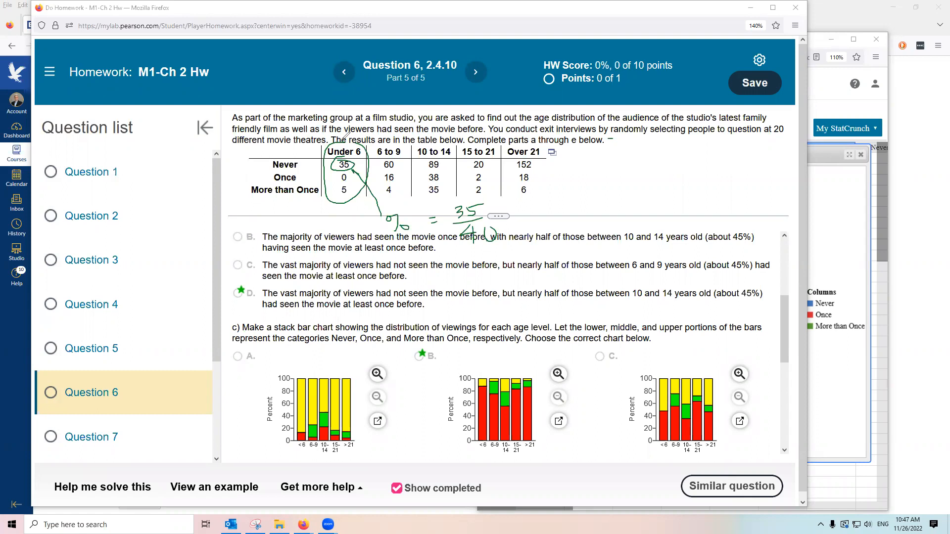
mouse_move(265, 383)
left_mouse_down()
mouse_move(259, 418)
mouse_move(272, 449)
mouse_move(287, 381)
mouse_move(225, 380)
left_mouse_up()
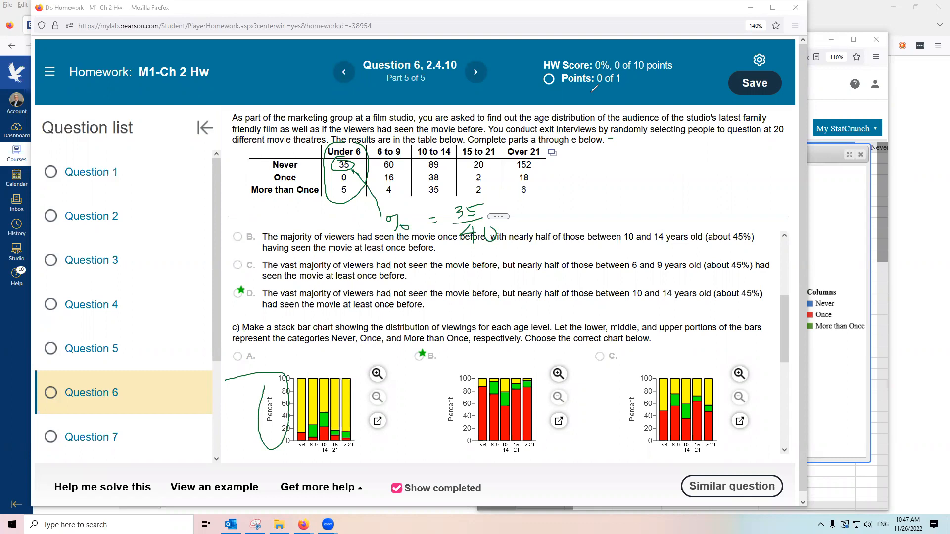
left_click(591, 92)
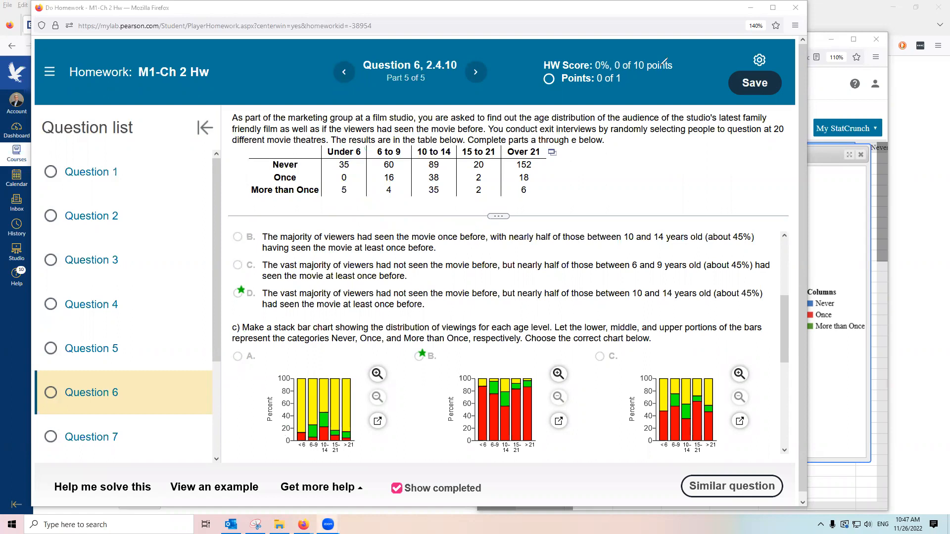
Collapse the question list, narrow the homework window, and place the StatCrunch window beside it.
left_click(205, 128)
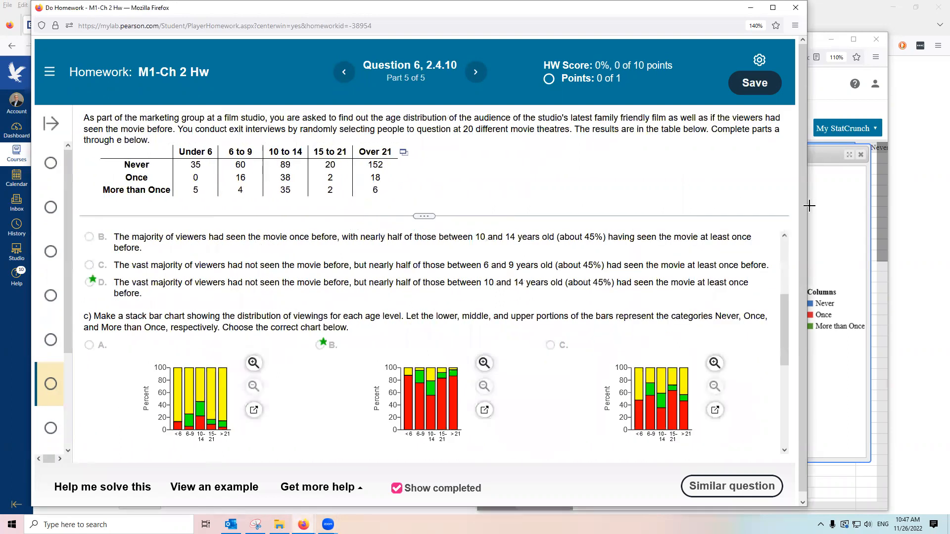
left_click_drag(808, 208, 570, 213)
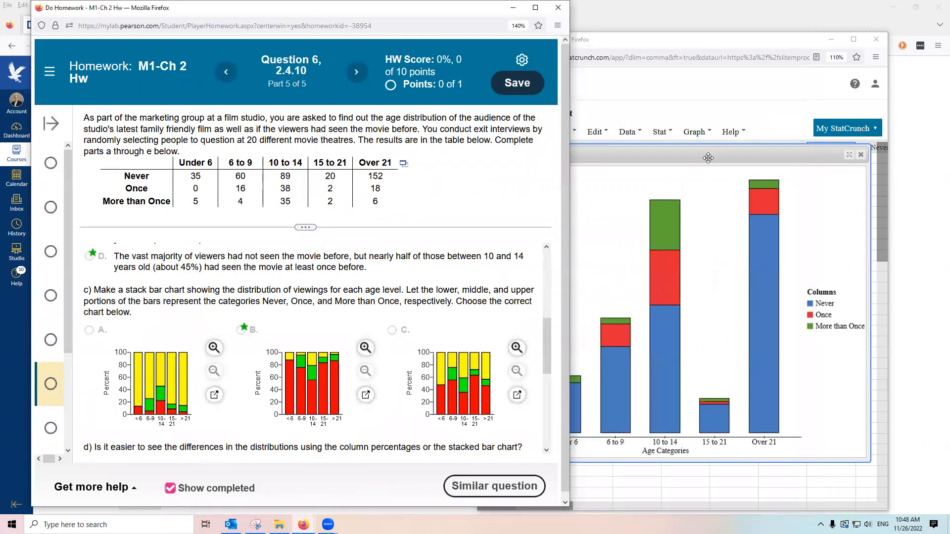
left_click(709, 49)
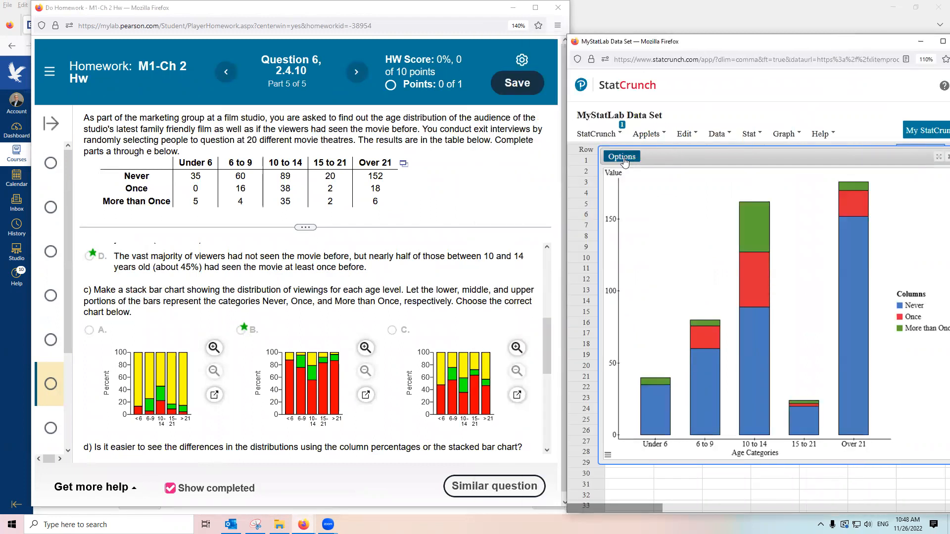
Change the chart's plot type to Stacked percentages as areas and regenerate it.
left_click(623, 157)
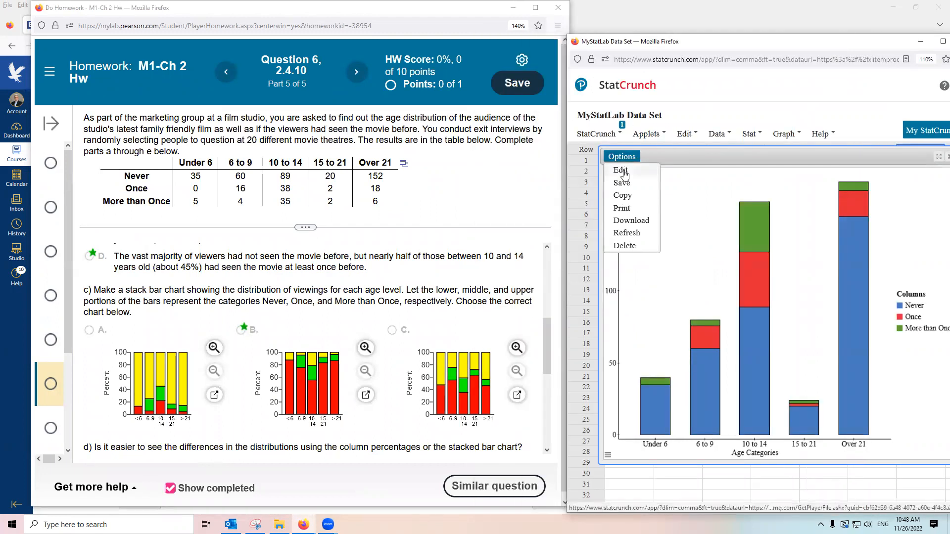
left_click(625, 173)
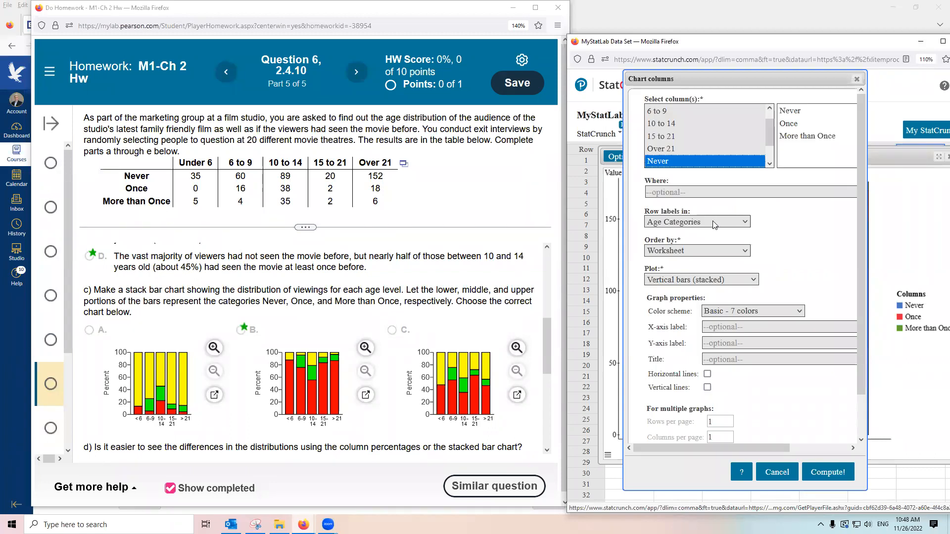
left_click(687, 281)
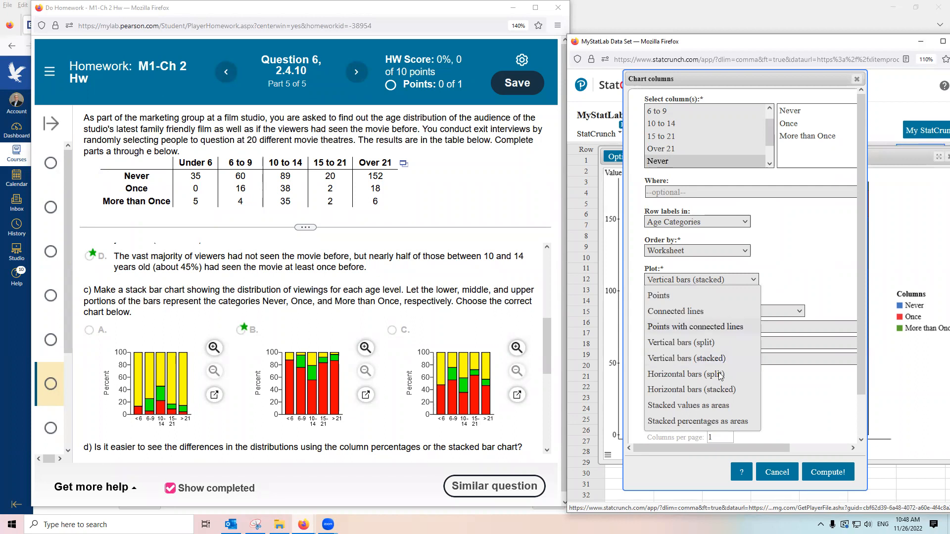
left_click(699, 423)
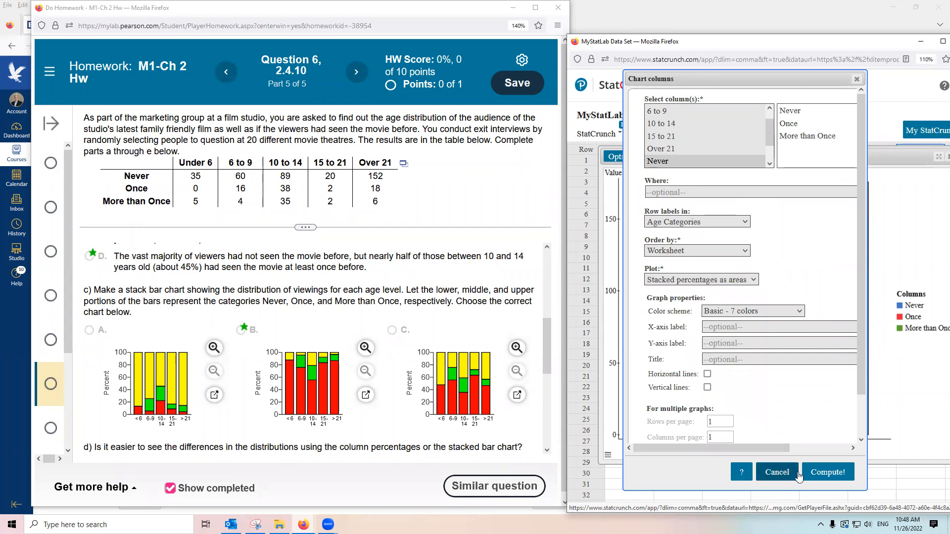
left_click(827, 472)
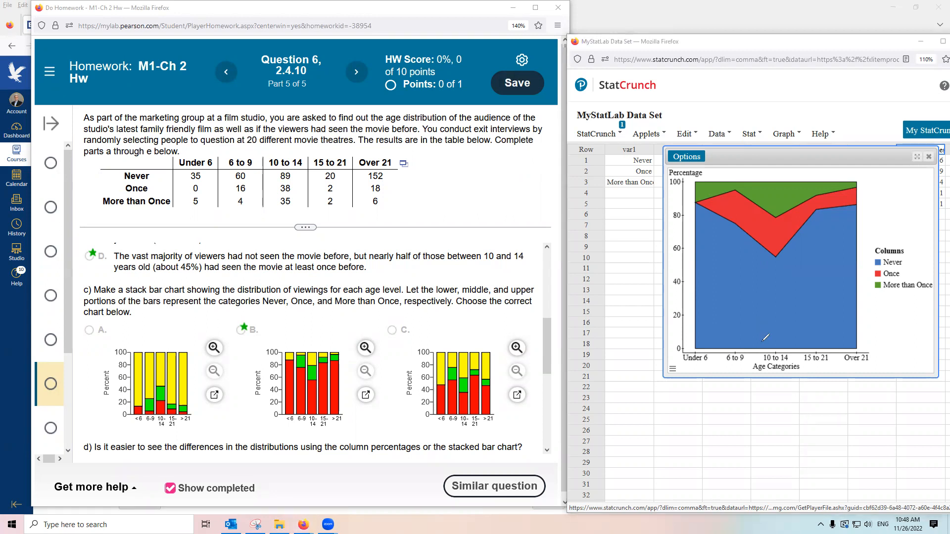
Annotate the area chart's 10 to 14 band with its percentage levels, linking the 55% level to Never in the legend.
mouse_move(772, 348)
left_mouse_down()
mouse_move(753, 353)
mouse_move(761, 381)
mouse_move(805, 377)
mouse_move(770, 350)
left_mouse_up()
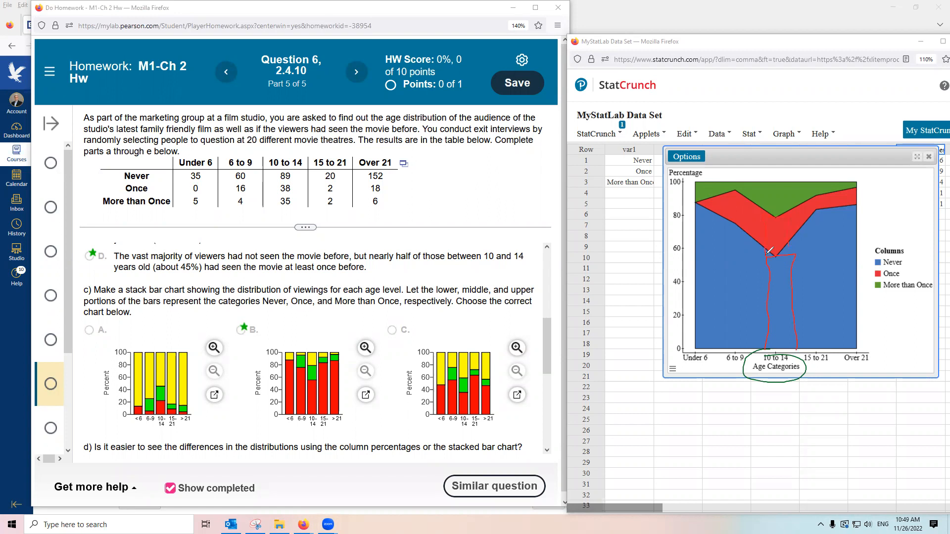
mouse_move(765, 184)
left_mouse_down()
mouse_move(787, 184)
mouse_move(783, 213)
left_mouse_up()
left_click_drag(692, 260, 757, 258)
left_click_drag(806, 253, 819, 255)
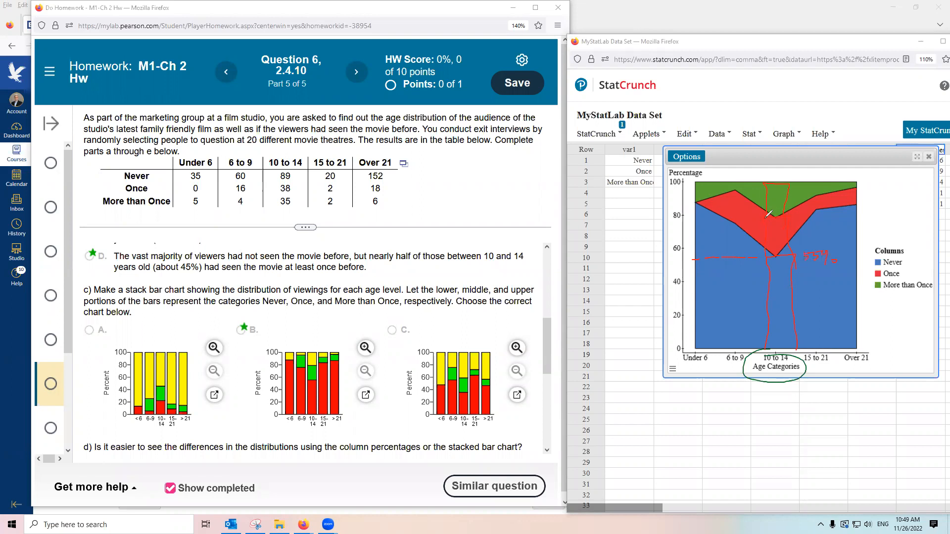
left_click_drag(816, 219, 830, 225)
mouse_move(803, 176)
left_mouse_down()
mouse_move(804, 186)
mouse_move(820, 178)
left_mouse_up()
left_click_drag(827, 174, 826, 185)
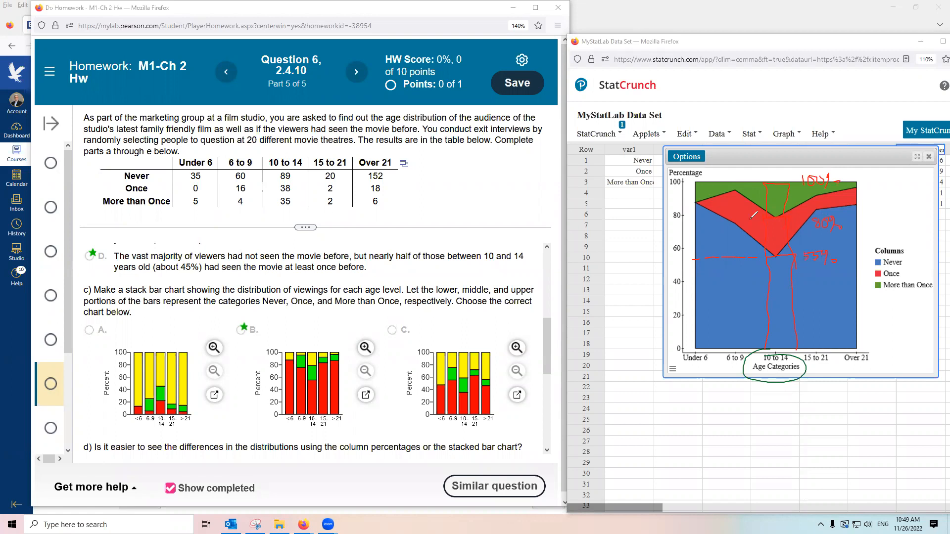
mouse_move(889, 254)
left_mouse_down()
mouse_move(870, 264)
mouse_move(895, 267)
mouse_move(897, 254)
mouse_move(846, 260)
left_mouse_up()
Mark the 10-14 bars in charts A and C, labelling A as wrong and crossing out C with 35%.
mouse_move(164, 327)
left_mouse_down()
mouse_move(164, 319)
mouse_move(167, 339)
left_mouse_up()
left_click_drag(157, 416, 159, 433)
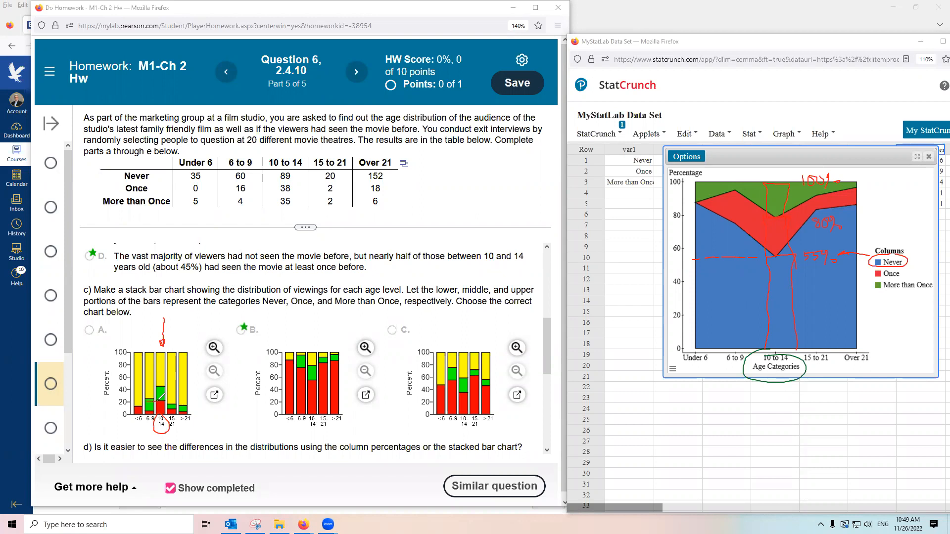
mouse_move(127, 322)
left_mouse_down()
mouse_move(125, 332)
mouse_move(179, 310)
left_mouse_up()
mouse_move(470, 407)
left_mouse_down()
mouse_move(455, 433)
mouse_move(471, 420)
left_mouse_up()
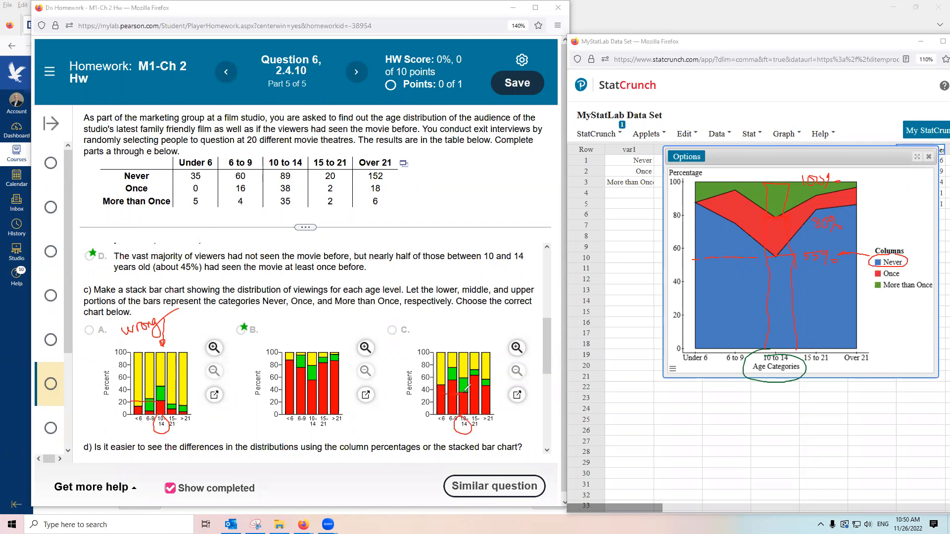
left_click_drag(463, 392, 466, 394)
mouse_move(457, 331)
left_mouse_down()
mouse_move(458, 345)
mouse_move(470, 345)
left_mouse_up()
mouse_move(471, 330)
left_mouse_down()
mouse_move(481, 344)
mouse_move(496, 343)
left_mouse_up()
mouse_move(384, 325)
left_mouse_down()
mouse_move(423, 341)
mouse_move(401, 342)
left_mouse_up()
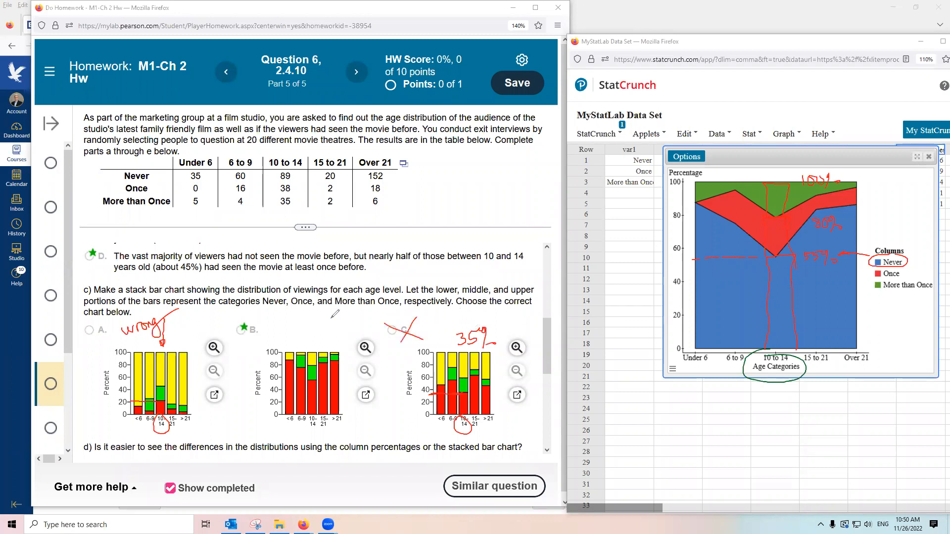
Mark chart B's 10-14 bar with 55% and label option B with yes.
mouse_move(317, 328)
left_mouse_down()
mouse_move(336, 313)
mouse_move(311, 348)
mouse_move(318, 343)
left_mouse_up()
mouse_move(306, 416)
left_mouse_down()
mouse_move(303, 431)
mouse_move(317, 419)
left_mouse_up()
left_click_drag(282, 382, 275, 382)
mouse_move(326, 330)
left_mouse_down()
mouse_move(324, 340)
mouse_move(333, 327)
left_mouse_up()
mouse_move(335, 329)
left_mouse_down()
mouse_move(334, 339)
mouse_move(341, 326)
left_mouse_up()
left_click_drag(342, 326, 344, 327)
left_click_drag(348, 325, 346, 337)
left_click_drag(355, 330, 356, 334)
mouse_move(269, 317)
left_mouse_down()
mouse_move(275, 340)
mouse_move(290, 317)
left_mouse_up()
left_click_drag(296, 317, 303, 335)
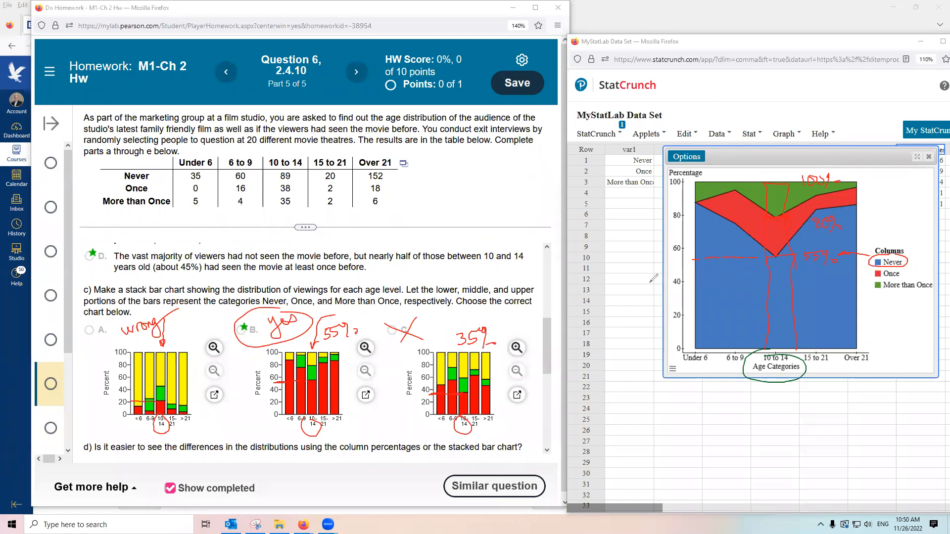
Circle the area chart's Percentage label, clear the annotations, and close the chart.
mouse_move(691, 151)
left_mouse_down()
mouse_move(679, 151)
mouse_move(671, 172)
mouse_move(714, 153)
mouse_move(693, 150)
left_mouse_up()
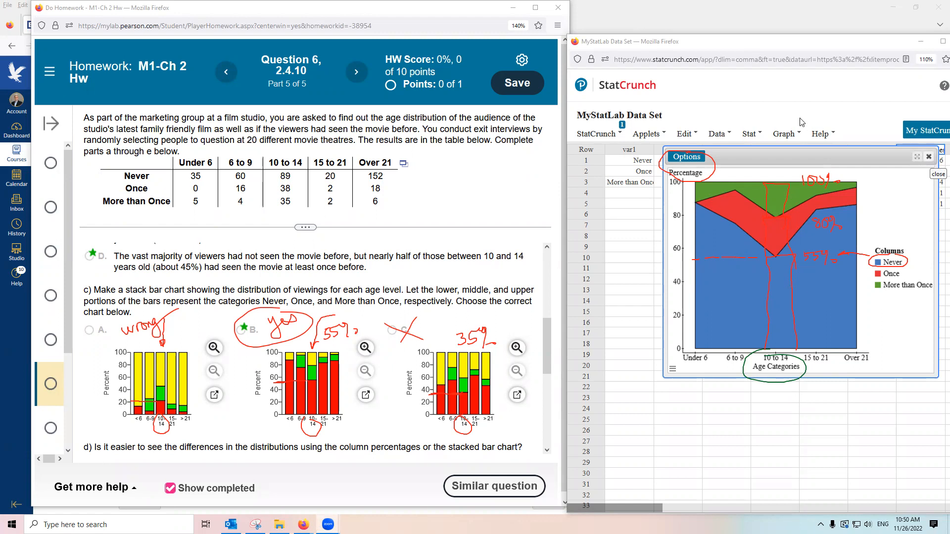
left_click(710, 53)
left_click(929, 157)
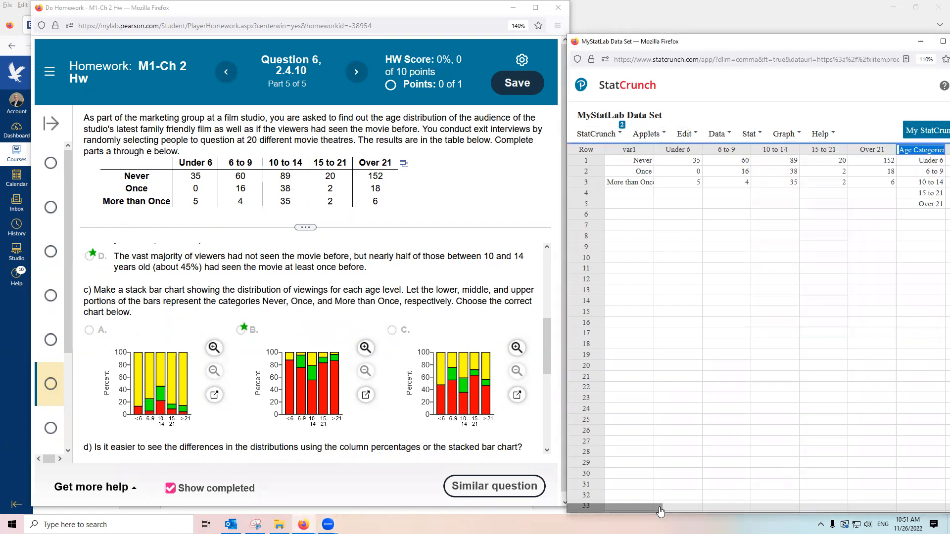
Narrow the homework window and widen the StatCrunch window to show part a's percentages beside the transposed data's empty columns.
left_click_drag(681, 510, 737, 505)
scroll(328, 343, "up", 5)
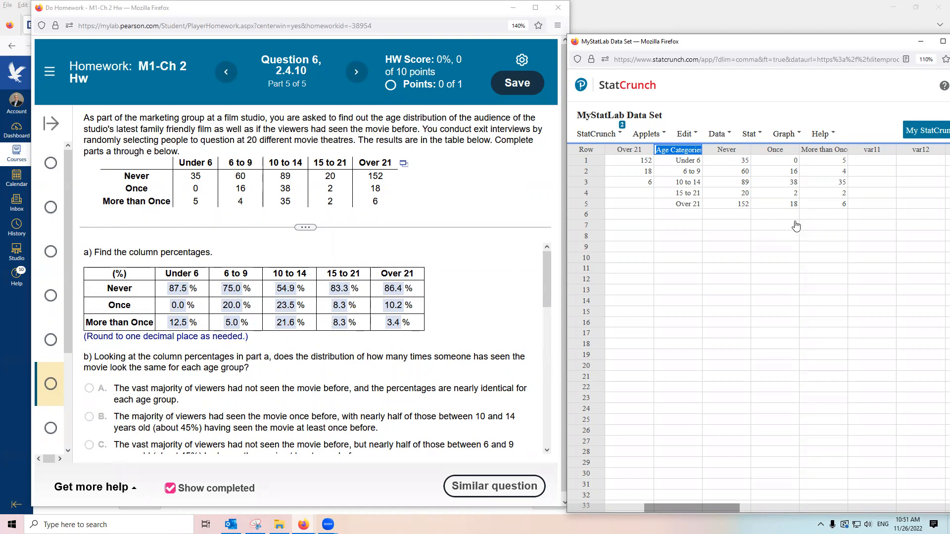
left_click(883, 161)
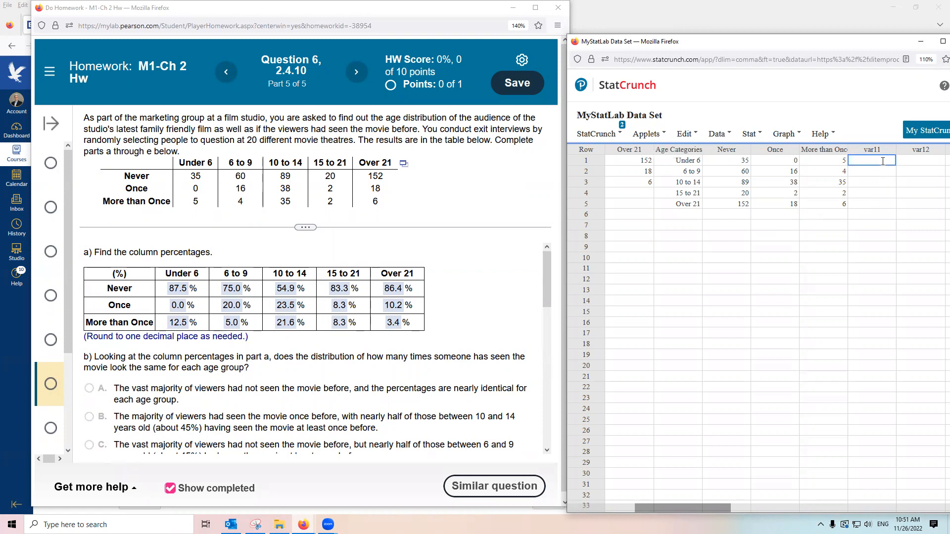
left_click_drag(677, 511, 687, 510)
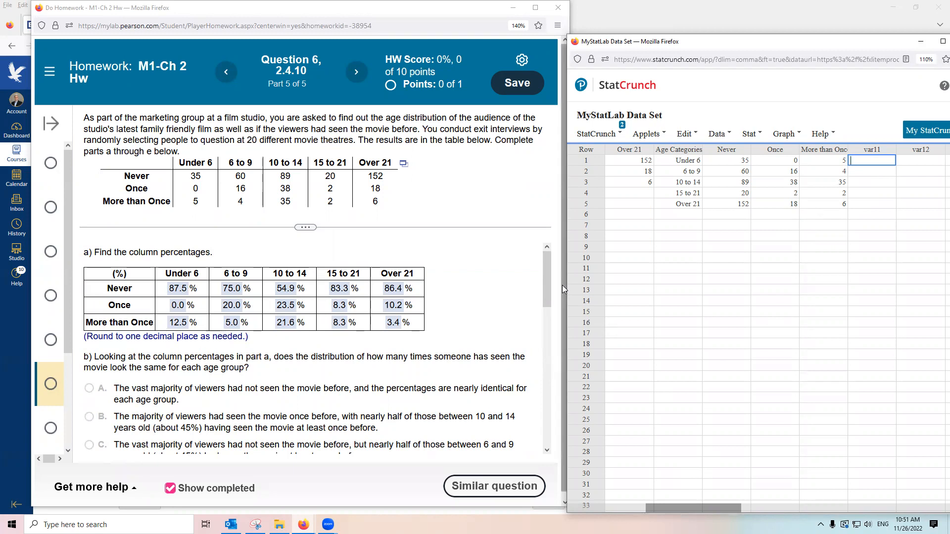
left_click_drag(564, 286, 498, 287)
left_click(585, 280)
left_click_drag(585, 280, 524, 280)
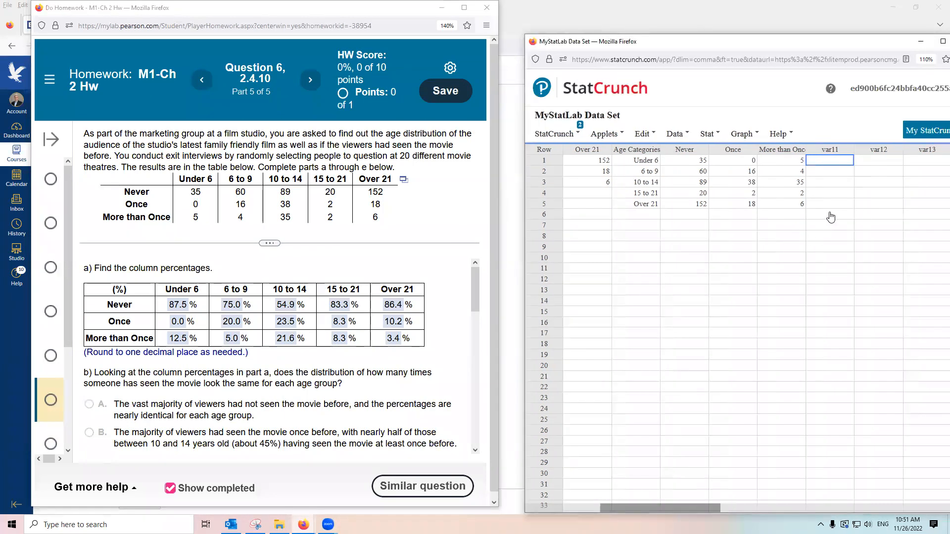
Name the three empty columns beside More than Once as Percent for Never, Percent for Once, and Percent for More than Once.
left_click(832, 147)
type("Perce")
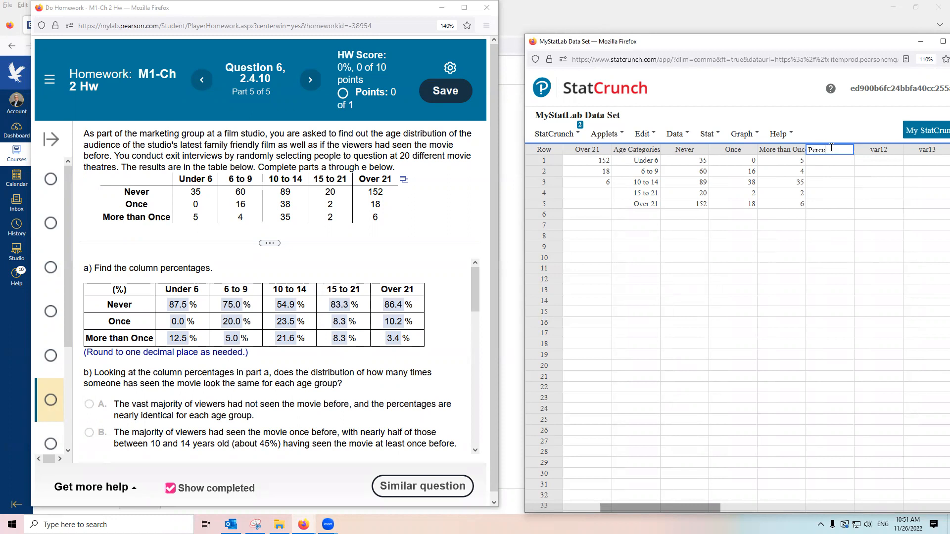
type("bt for Never")
key("Tab")
type("Percent for Once")
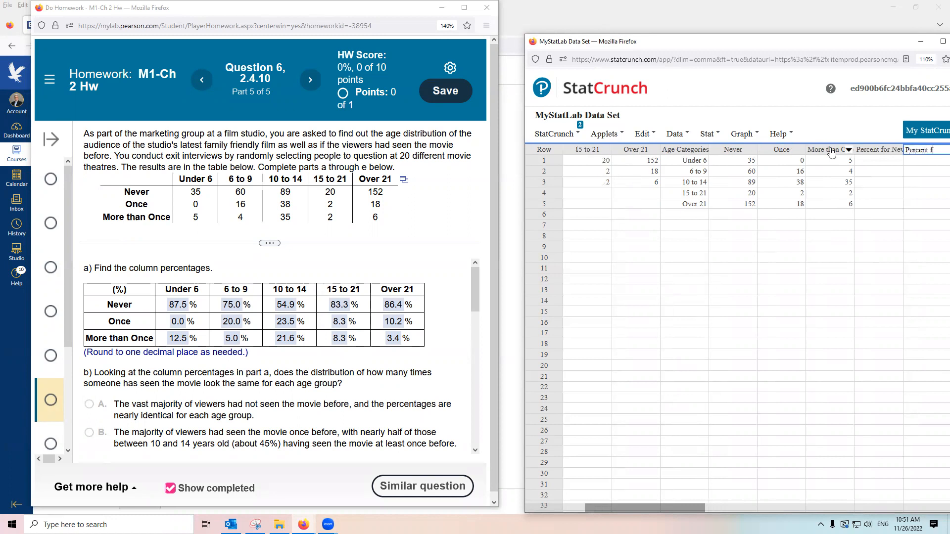
key("Tab")
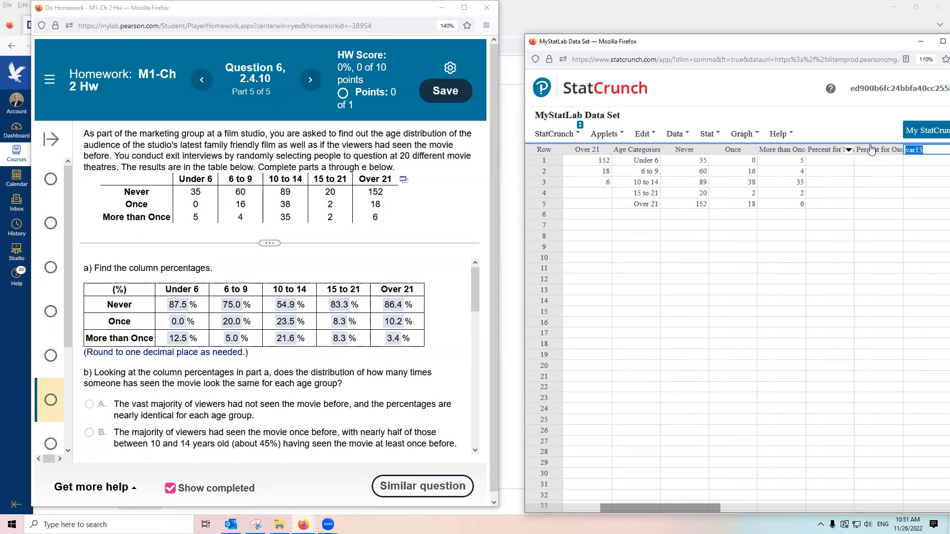
type("Percent for More than Once")
key("Return")
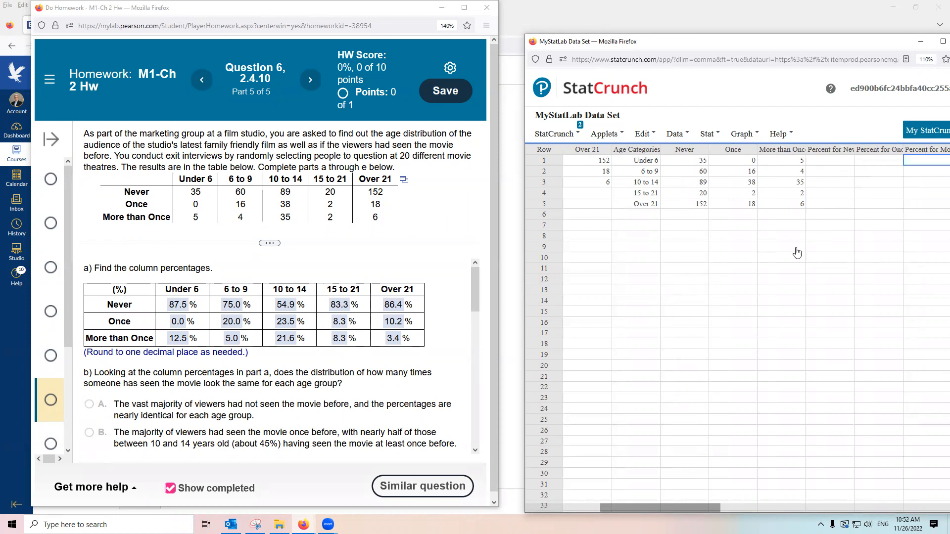
Enter 87.5, 0 and 12.5 as the Never, Once and More than Once percentages for Under 6.
left_click(836, 160)
type("87.5")
key("Tab")
type("0")
key("Tab")
type("12.5")
Enter 75, 20 and 5 as the Never, Once and More than Once percentages for 6 to 9.
left_click(841, 172)
type("7")
key("Tab")
type("20")
key("Tab")
Enter 54.9, 23.5 and 21.6 as the Never, Once and More than Once percentages for 10 to 14.
left_click(838, 182)
type("54.9")
key("Tab")
type("23.5")
key("Tab")
type("21.6")
Enter 83.3, 8.3 and 8.3 as the Never, Once and More than Once percentages for 15 to 21.
left_click(839, 194)
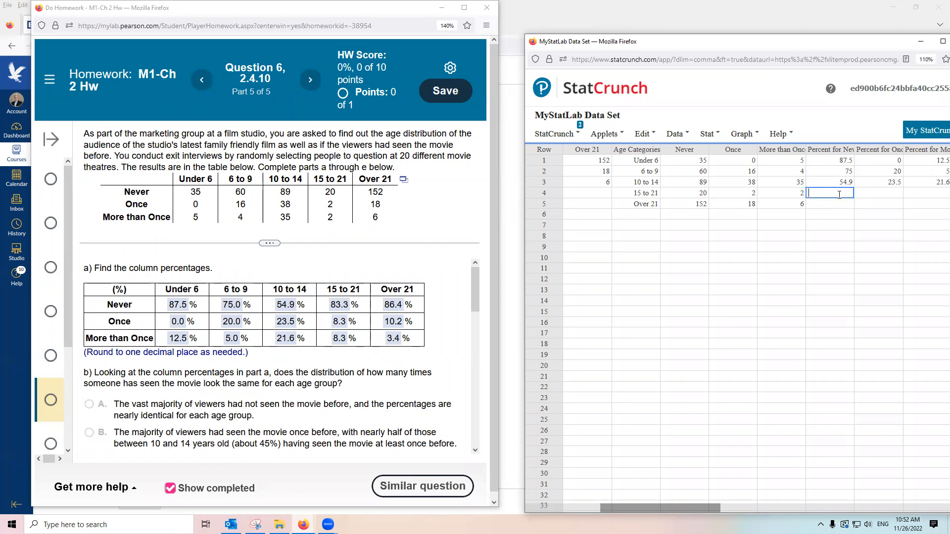
type("83.3")
key("Tab")
type("8.3")
key("Tab")
type("8.3")
key("Tab")
Enter 86.4, 10.2 and 3.4 as the Never, Once and More than Once percentages for Over 21.
left_click(787, 206)
type("86.4")
key("Tab")
type("10.")
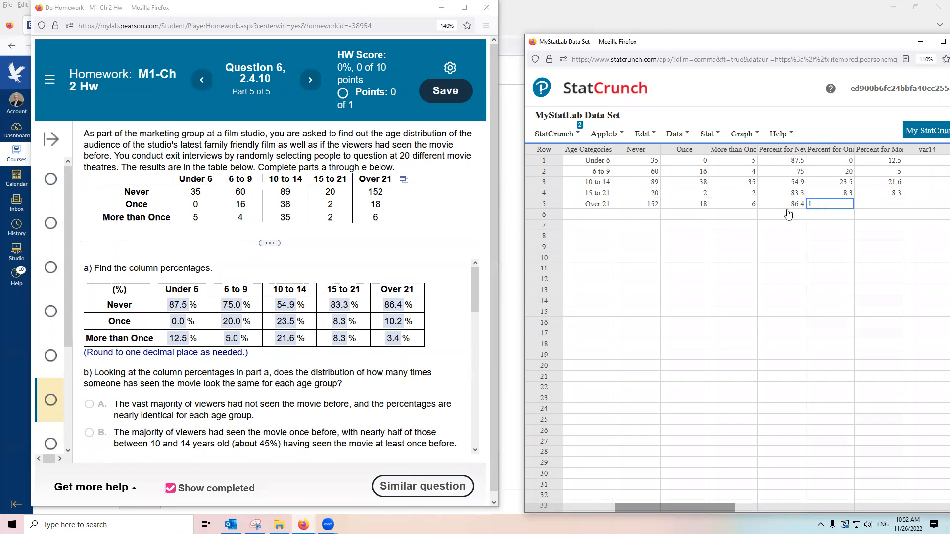
key("Tab")
type("3.4")
key("Return")
Set up a column chart using Percent for Never, Percent for Once and Percent for More than Once.
scroll(350, 311, "down", 3)
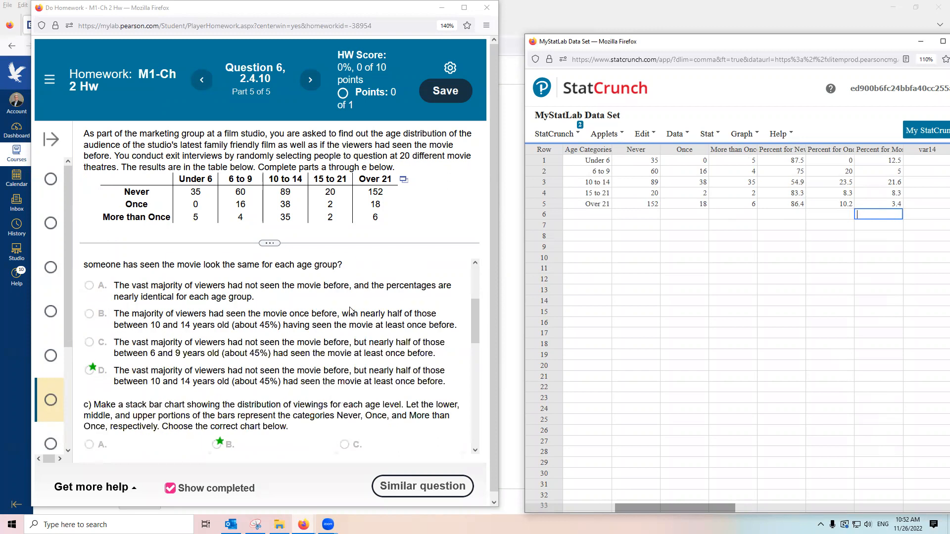
scroll(350, 311, "down", 4)
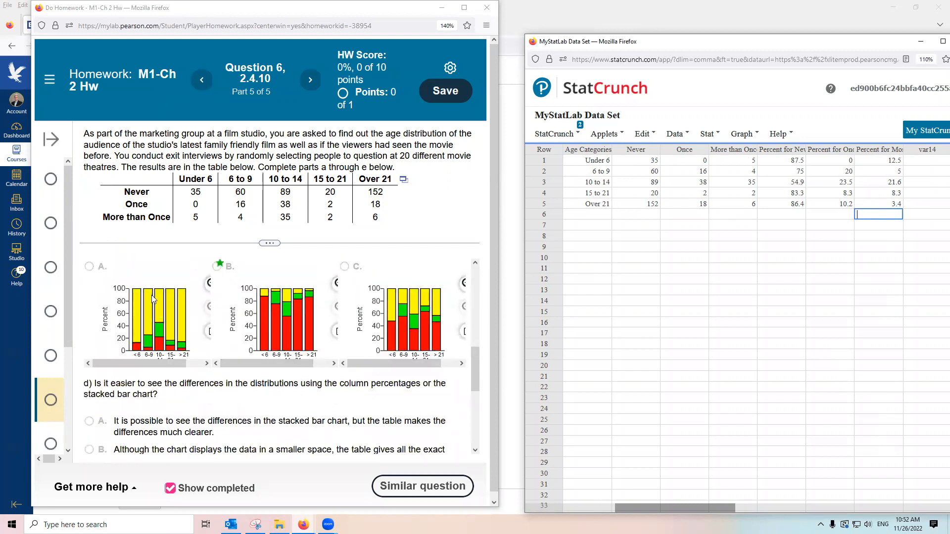
left_click(776, 248)
left_click(739, 134)
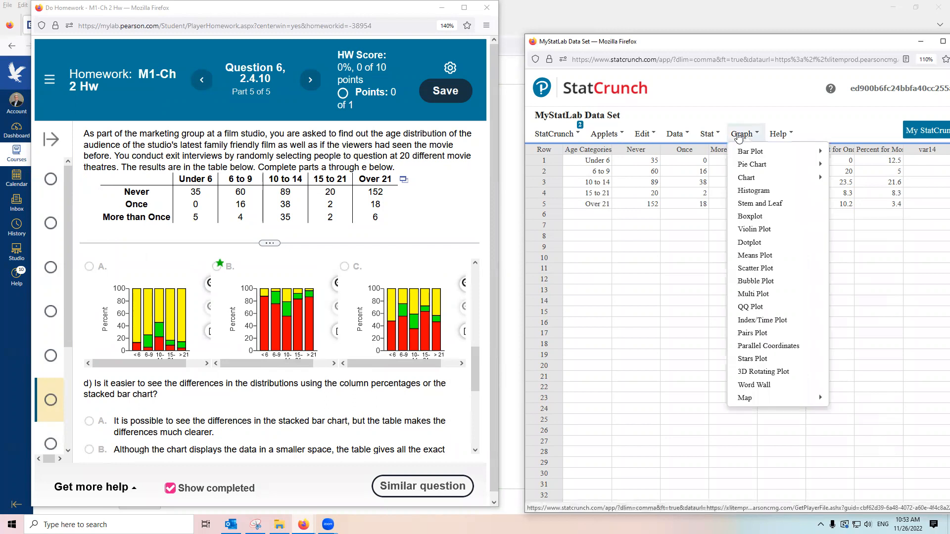
mouse_move(751, 179)
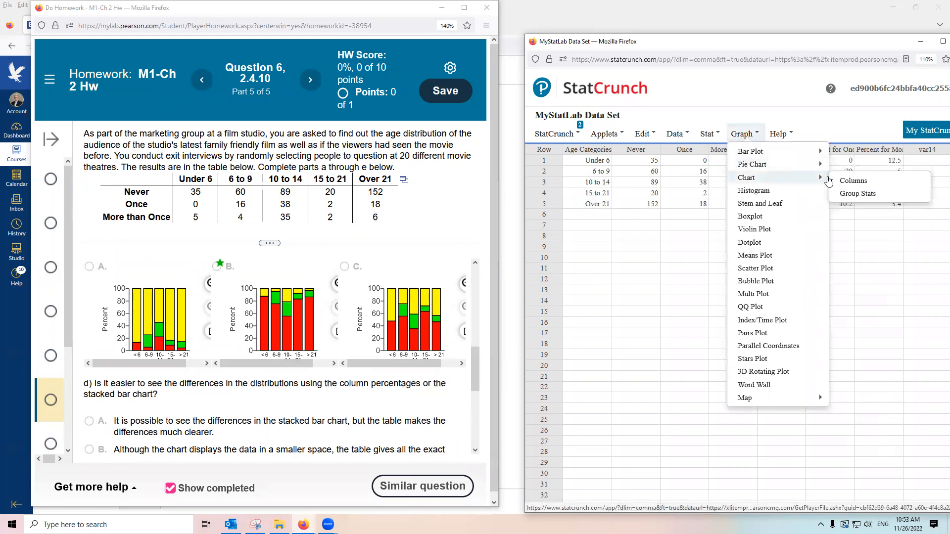
left_click(852, 181)
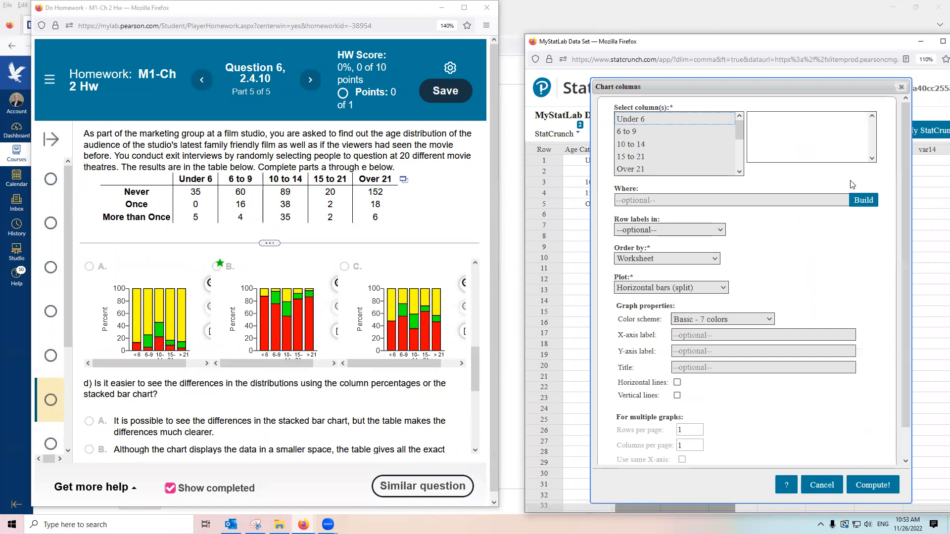
scroll(671, 148, "down", 3)
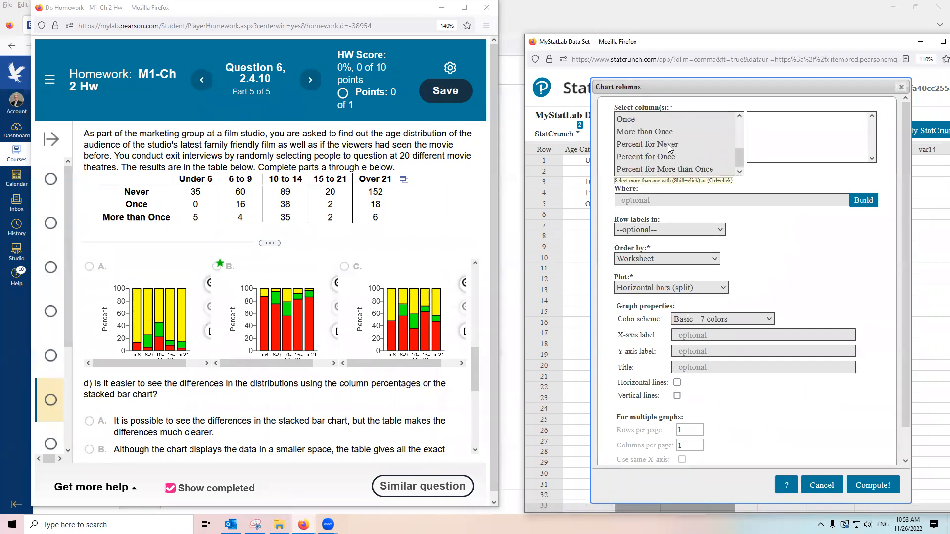
left_click(669, 146)
left_click(667, 157, "ctrl")
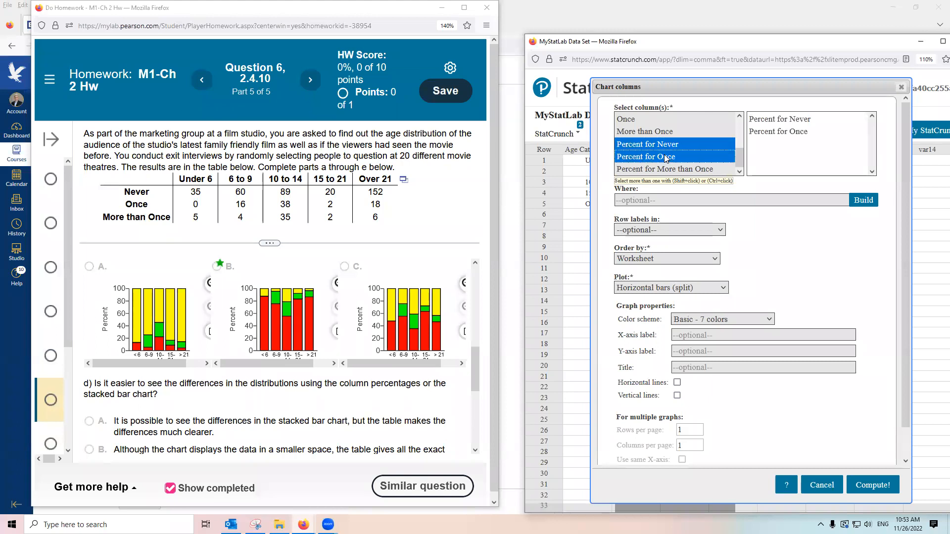
left_click(666, 171, "ctrl")
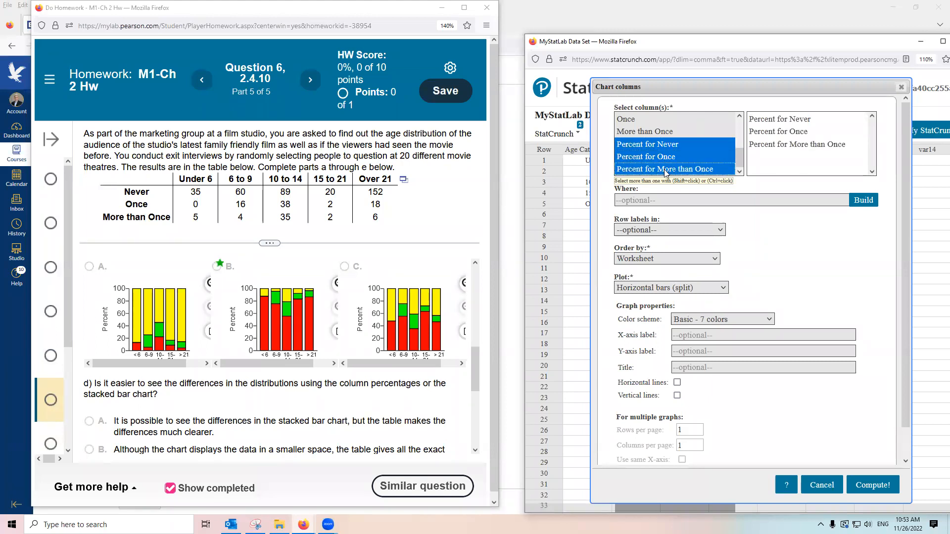
Use Age Categories as the chart's row labels and compute the chart.
left_click(653, 231)
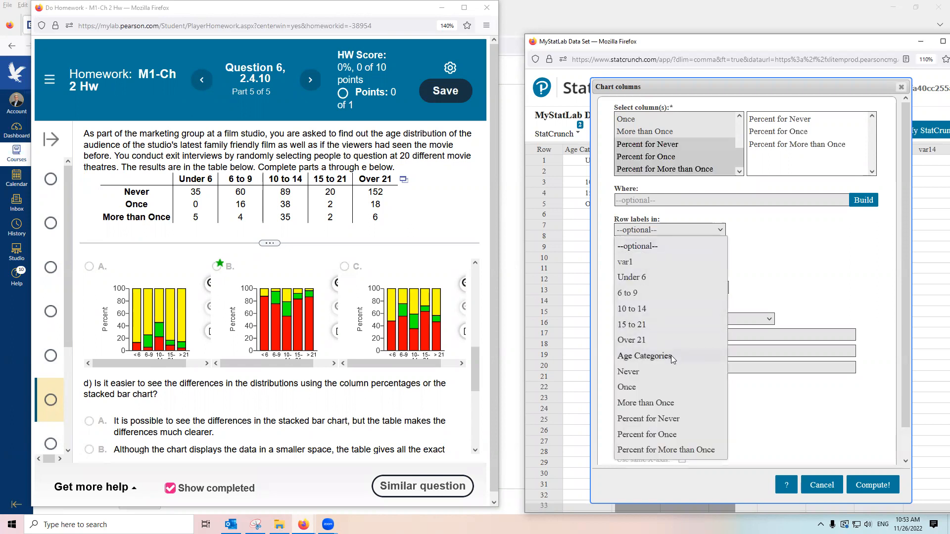
left_click(657, 357)
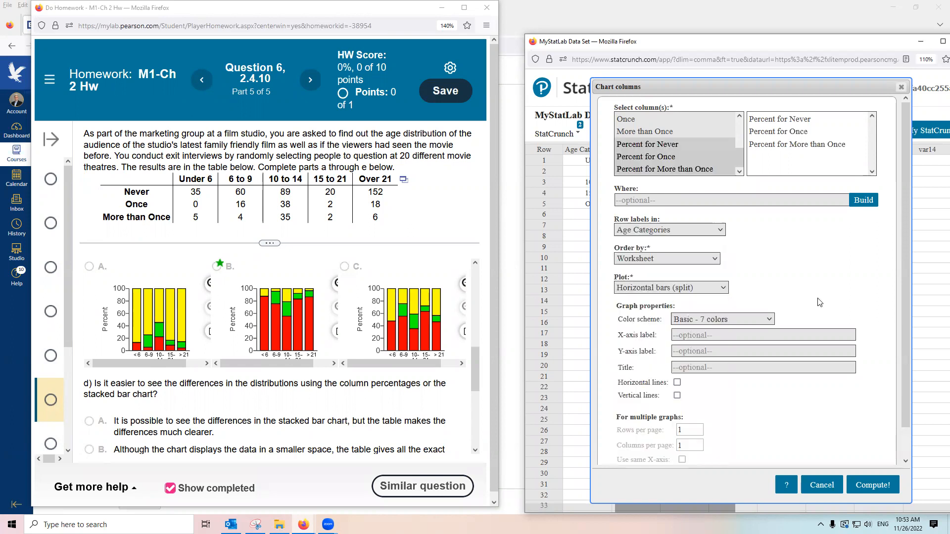
left_click(887, 487)
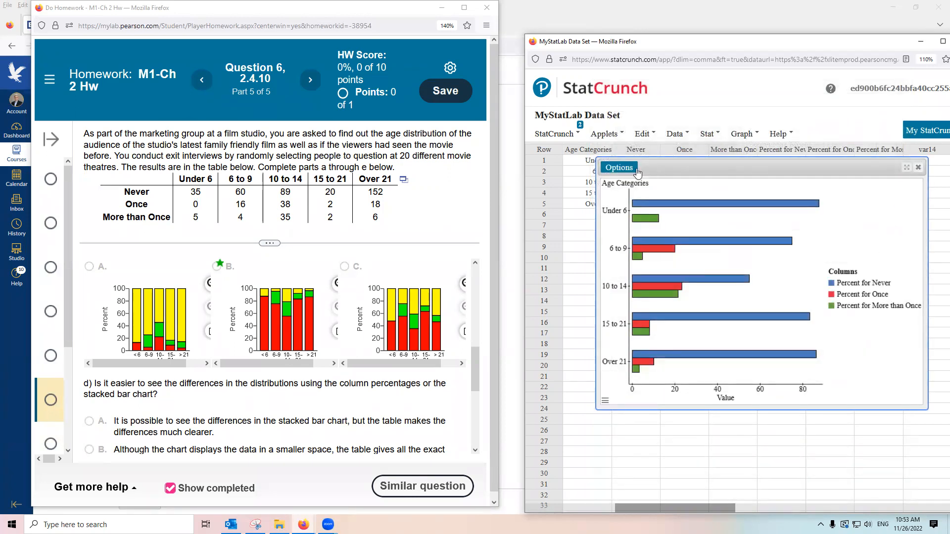
Change the chart's plot type to Vertical bars (stacked) and recompute it.
left_click(627, 169)
left_click(619, 181)
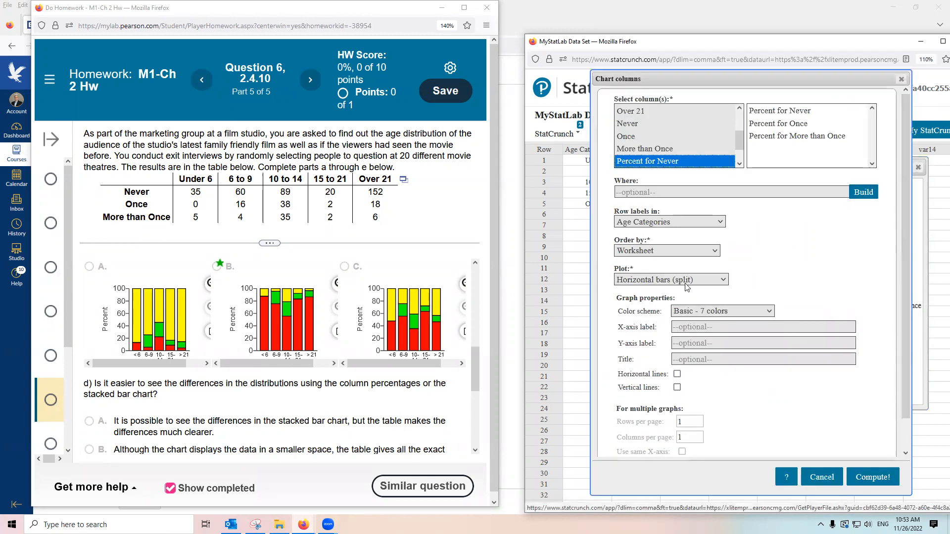
left_click(655, 279)
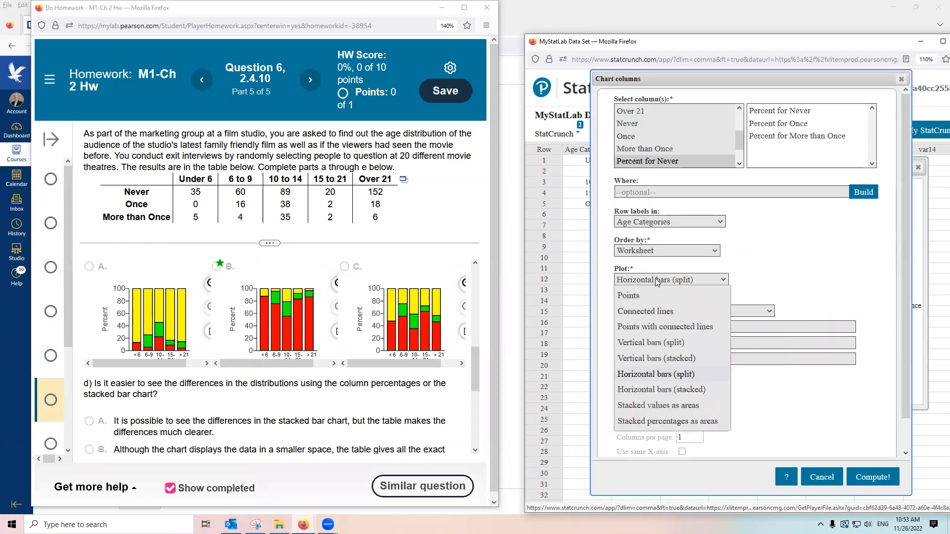
left_click(646, 359)
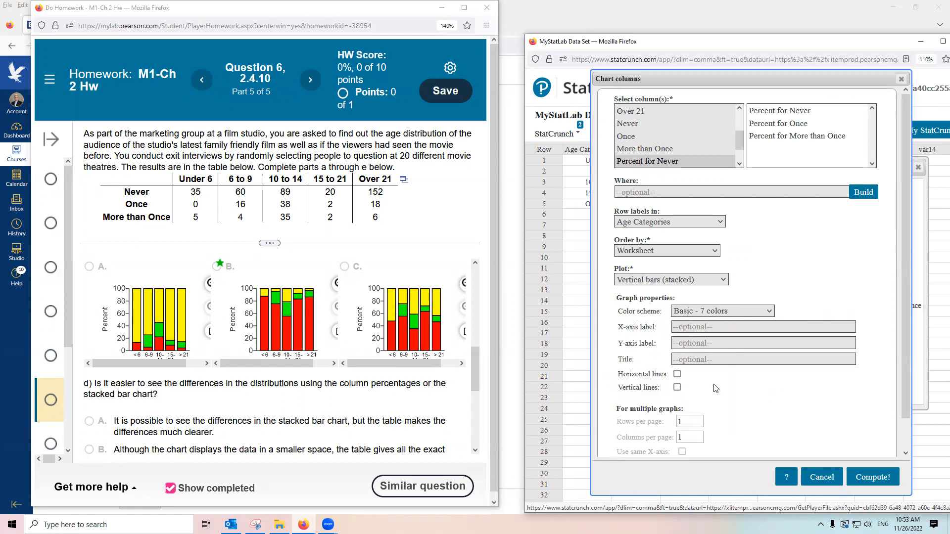
left_click(871, 478)
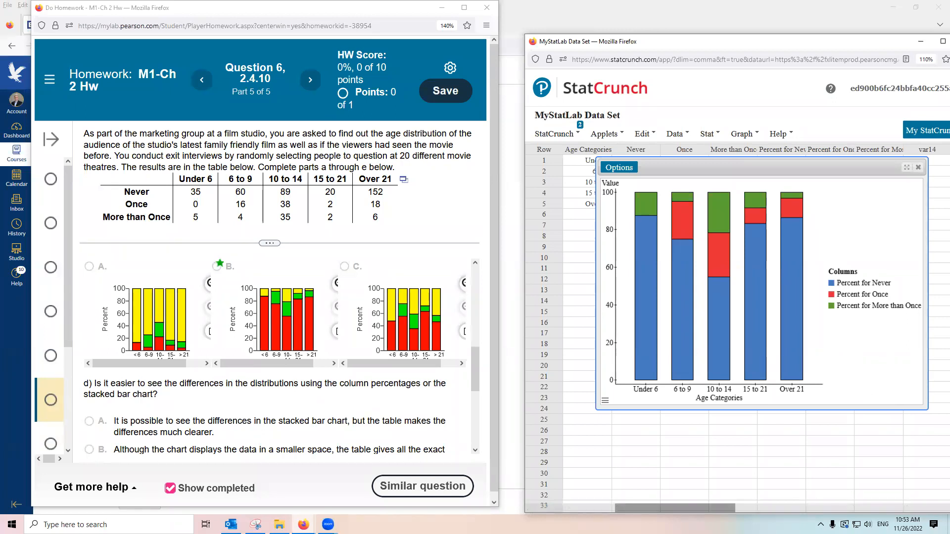
Circle the 10 to 14 category, annotate its bar's boundaries with 55% and 75%, and mark the matching bar in choice B.
mouse_move(715, 381)
left_mouse_down()
mouse_move(698, 393)
mouse_move(736, 384)
left_mouse_up()
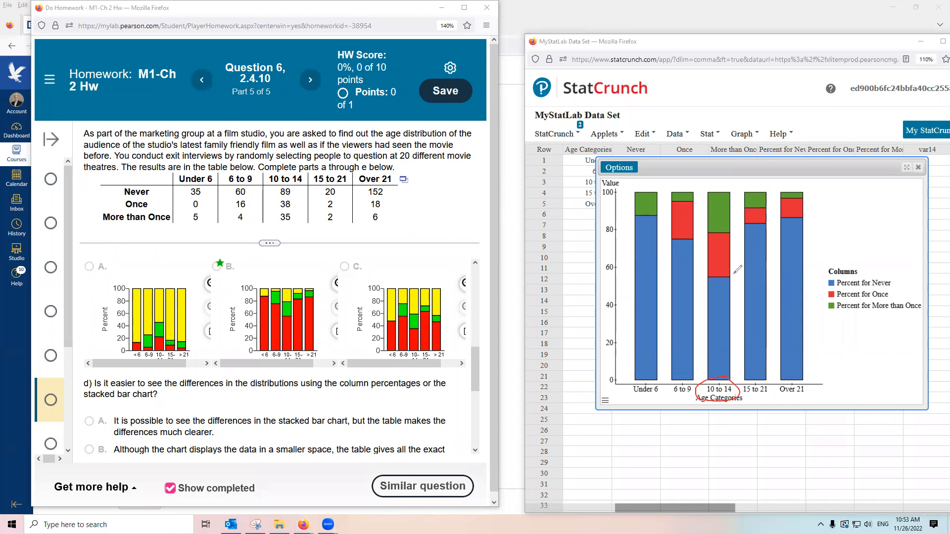
mouse_move(736, 273)
left_mouse_down()
mouse_move(736, 283)
mouse_move(744, 274)
left_mouse_up()
left_click_drag(744, 277, 746, 286)
left_click_drag(732, 233, 738, 230)
left_click_drag(755, 229, 777, 240)
left_click_drag(285, 286, 288, 283)
Circle the Over 21 category and annotate the top of its Percent for Never segment with "never 85%".
mouse_move(791, 379)
left_mouse_down()
mouse_move(807, 400)
mouse_move(812, 387)
left_mouse_up()
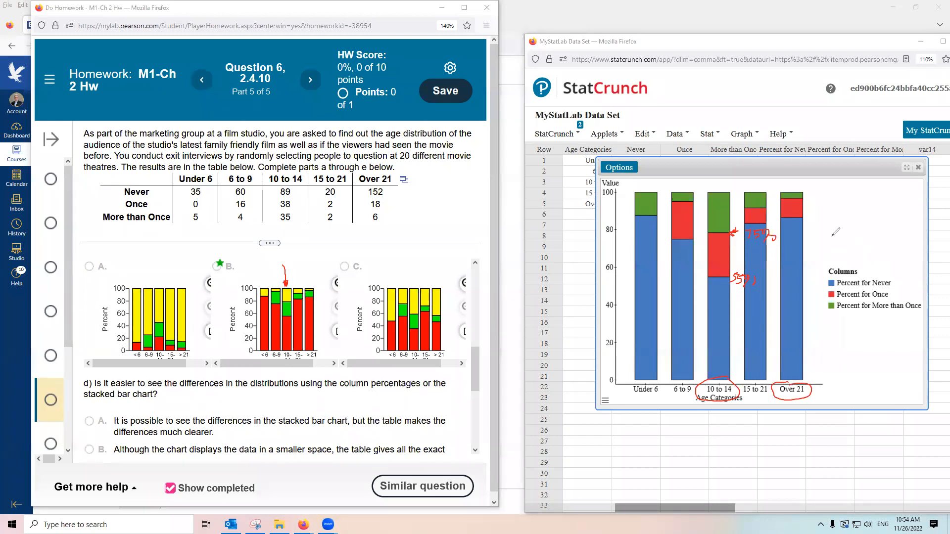
mouse_move(806, 218)
left_mouse_down()
mouse_move(832, 216)
mouse_move(803, 219)
mouse_move(814, 221)
left_mouse_up()
left_click_drag(838, 221, 877, 211)
mouse_move(844, 228)
left_mouse_down()
mouse_move(856, 223)
mouse_move(848, 241)
mouse_move(876, 246)
mouse_move(891, 236)
left_mouse_up()
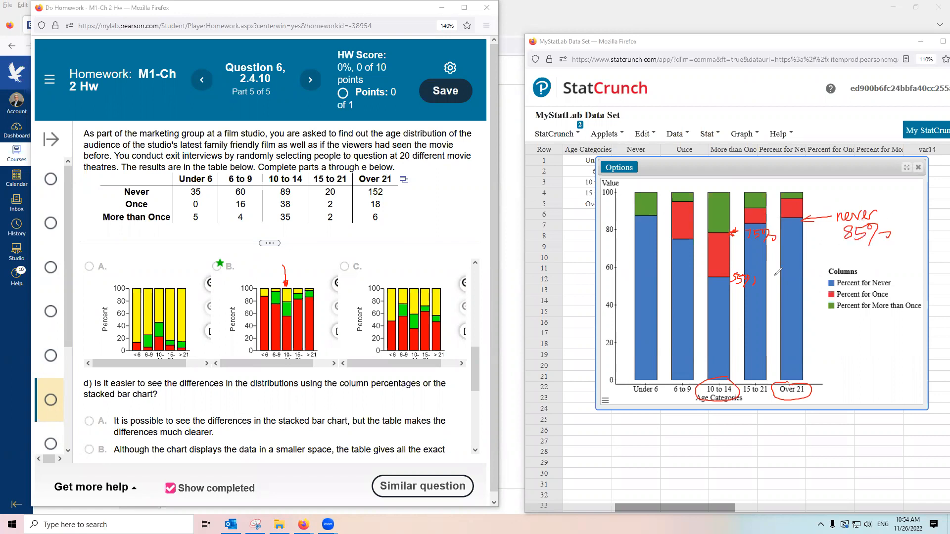
Annotate choice B's over-21 bar with 85% and draw arrows to the lowest segments of the over-21 bars in choices A and C.
left_click_drag(317, 296, 329, 291)
left_click_drag(326, 300, 350, 302)
left_click_drag(208, 344, 195, 350)
left_click_drag(447, 321, 462, 313)
Cross out answer choices C and A in part c.
mouse_move(337, 257)
left_mouse_down()
mouse_move(375, 274)
mouse_move(339, 281)
left_mouse_up()
left_click_drag(71, 262, 108, 272)
left_click_drag(97, 258, 83, 286)
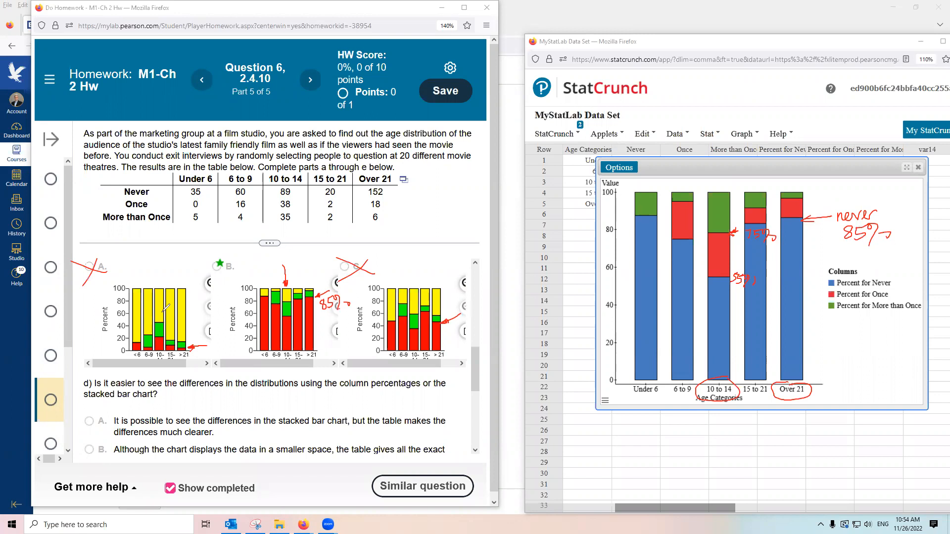